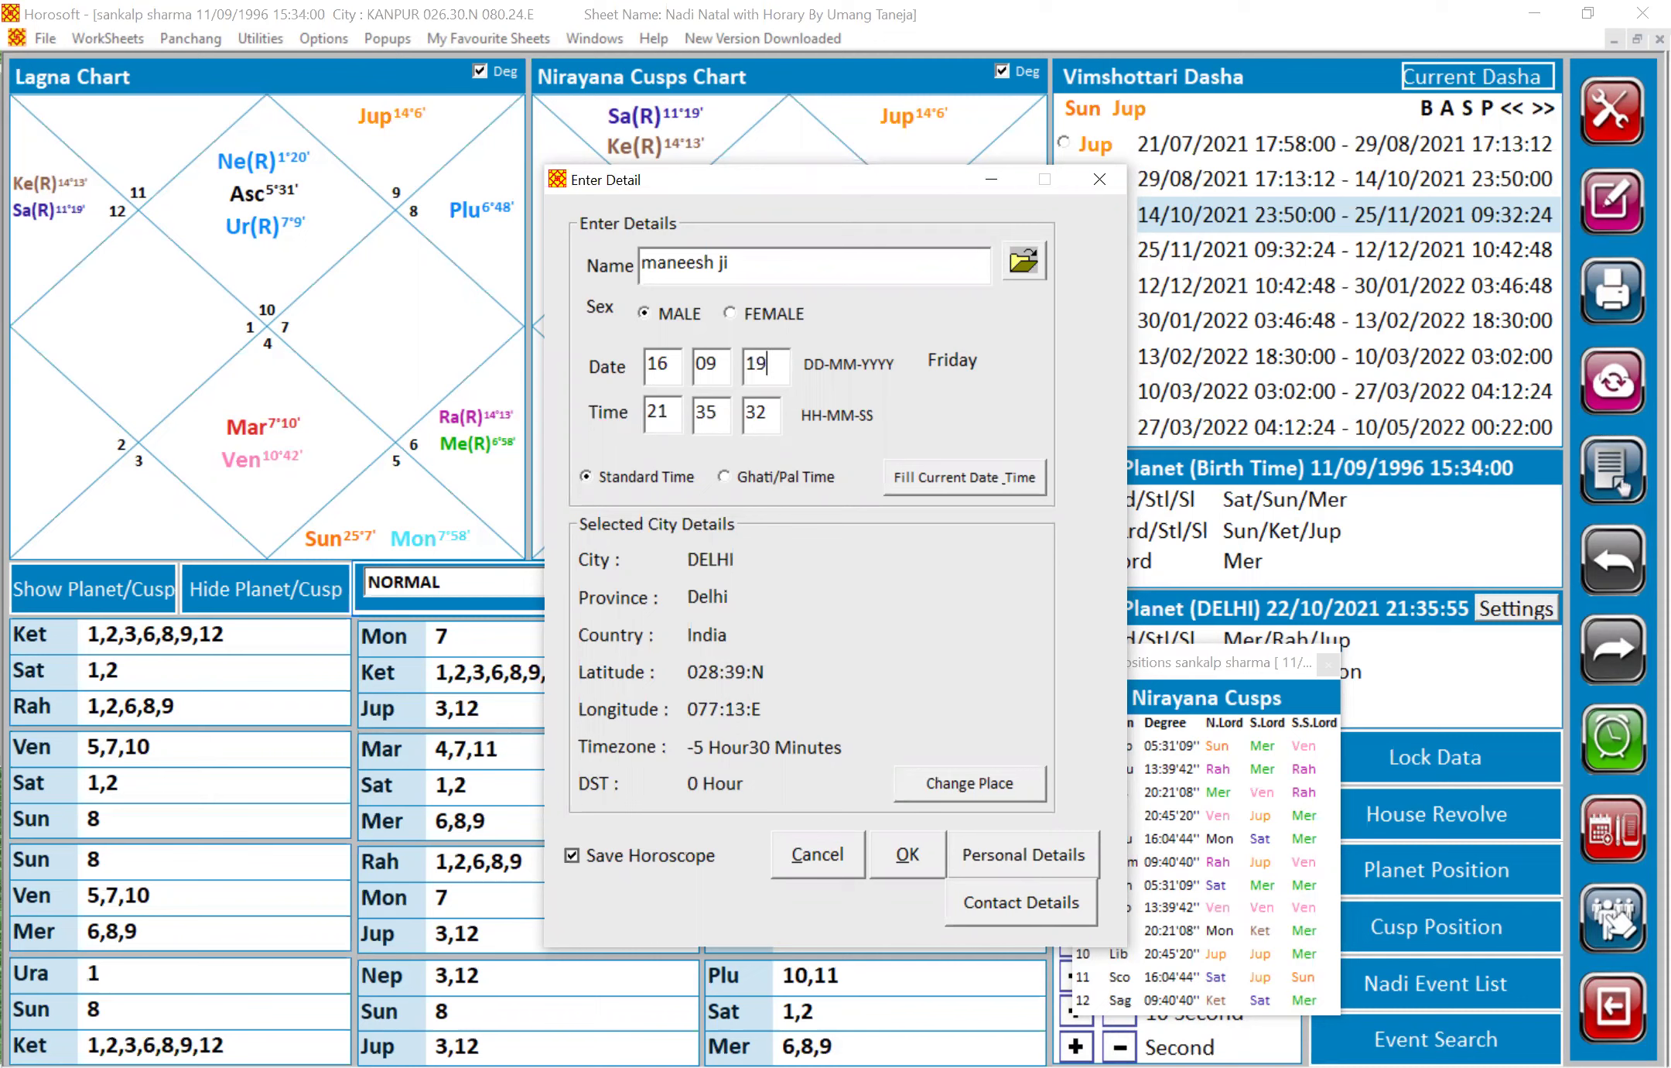
Enter birth year 1991 and time 05:17:00, and set the province to Uttar Pradesh
{"action": "type", "text": "1"}
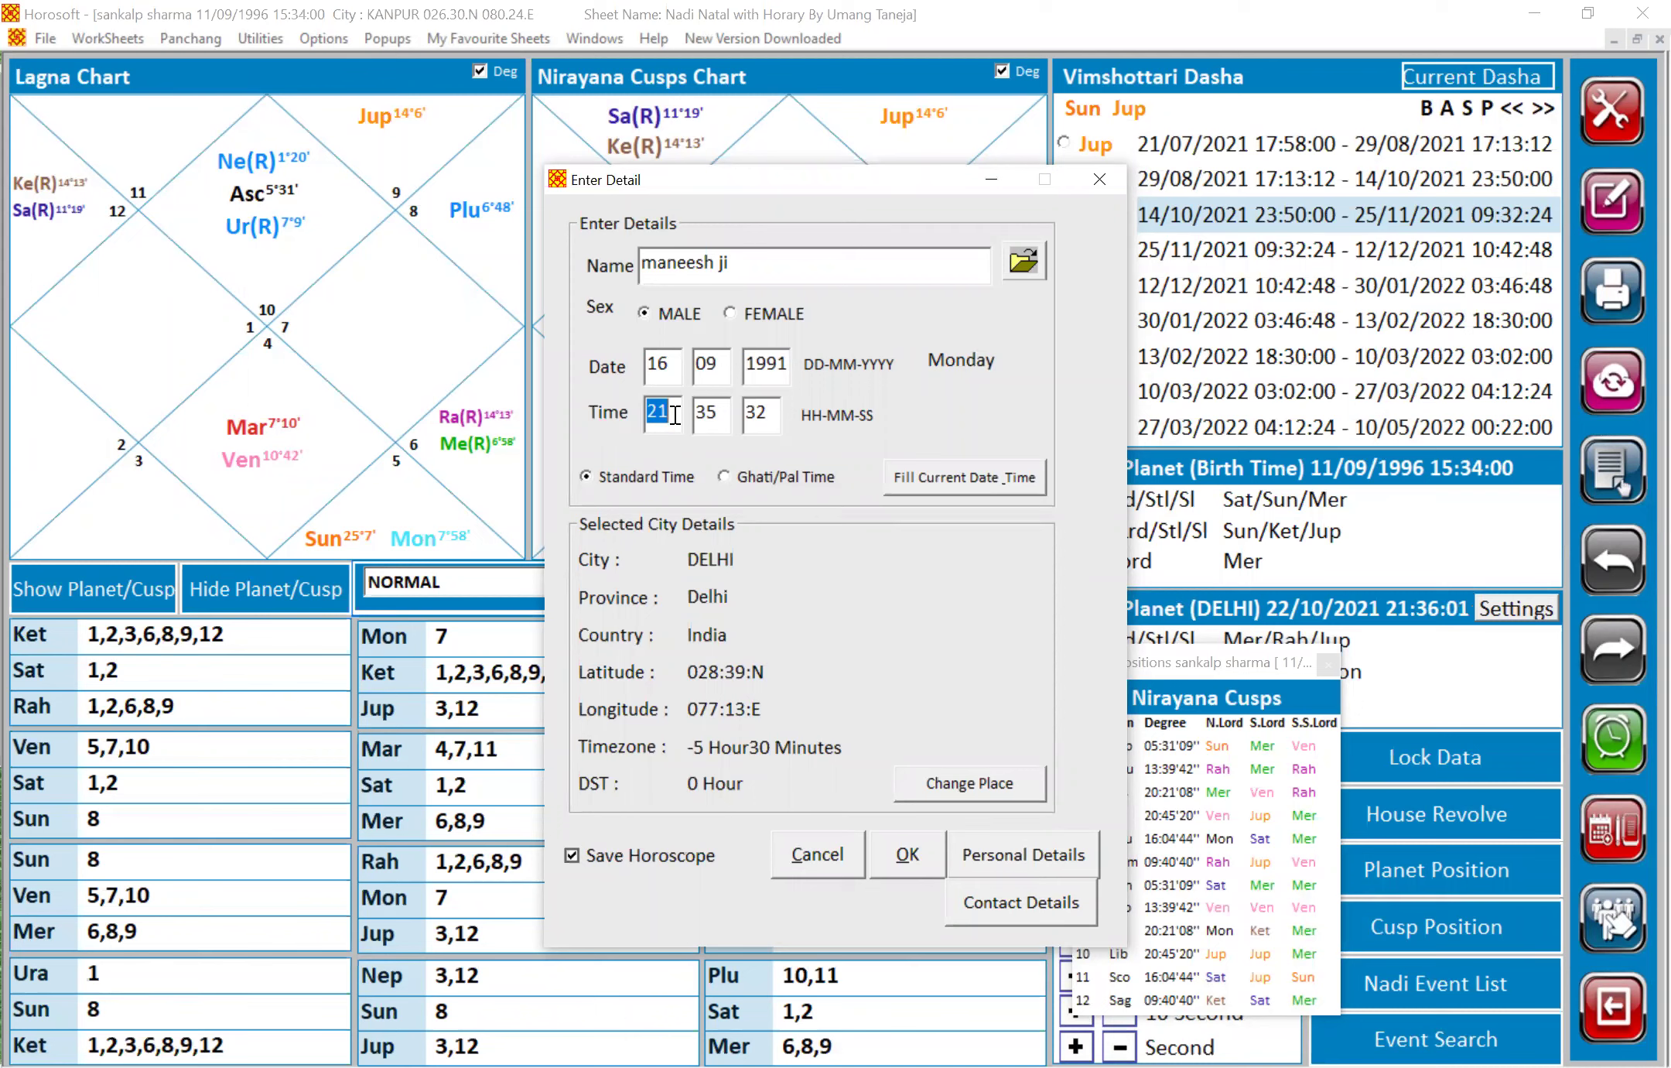
{"action": "type", "text": "05"}
{"action": "type", "text": "17"}
{"action": "type", "text": "00"}
{"action": "left_click", "coordinate": [967, 784]}
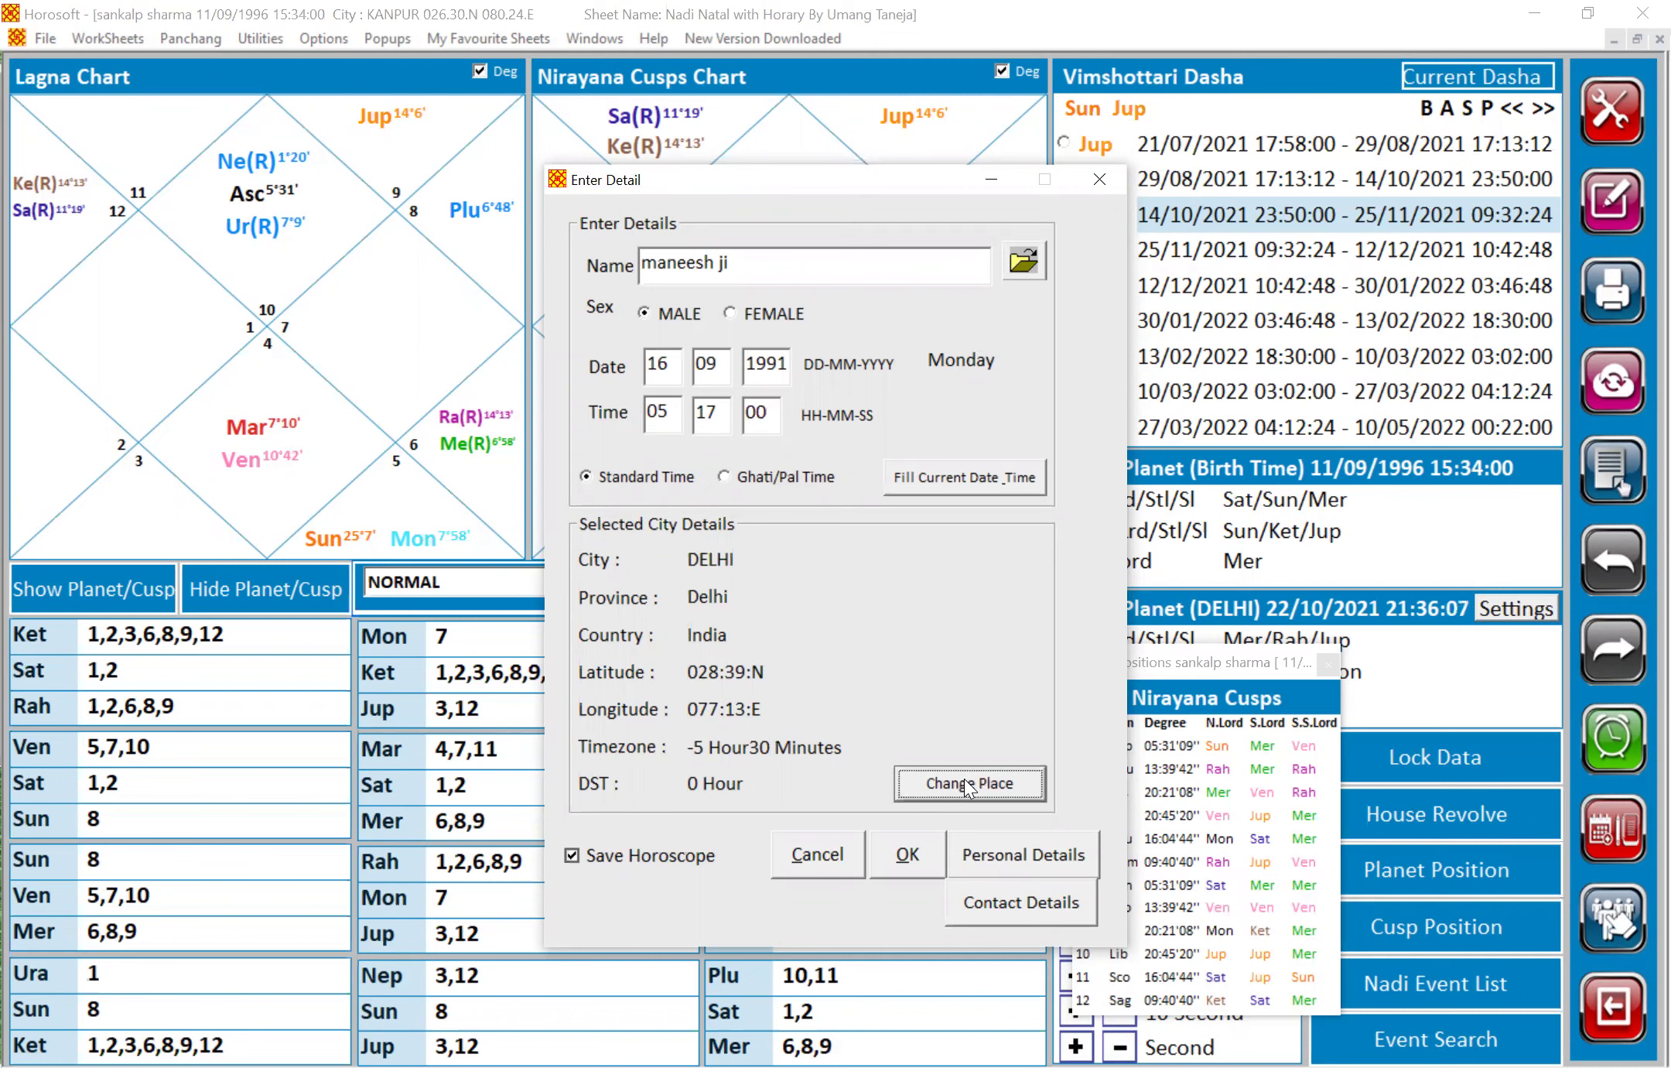
{"action": "left_click", "coordinate": [866, 248]}
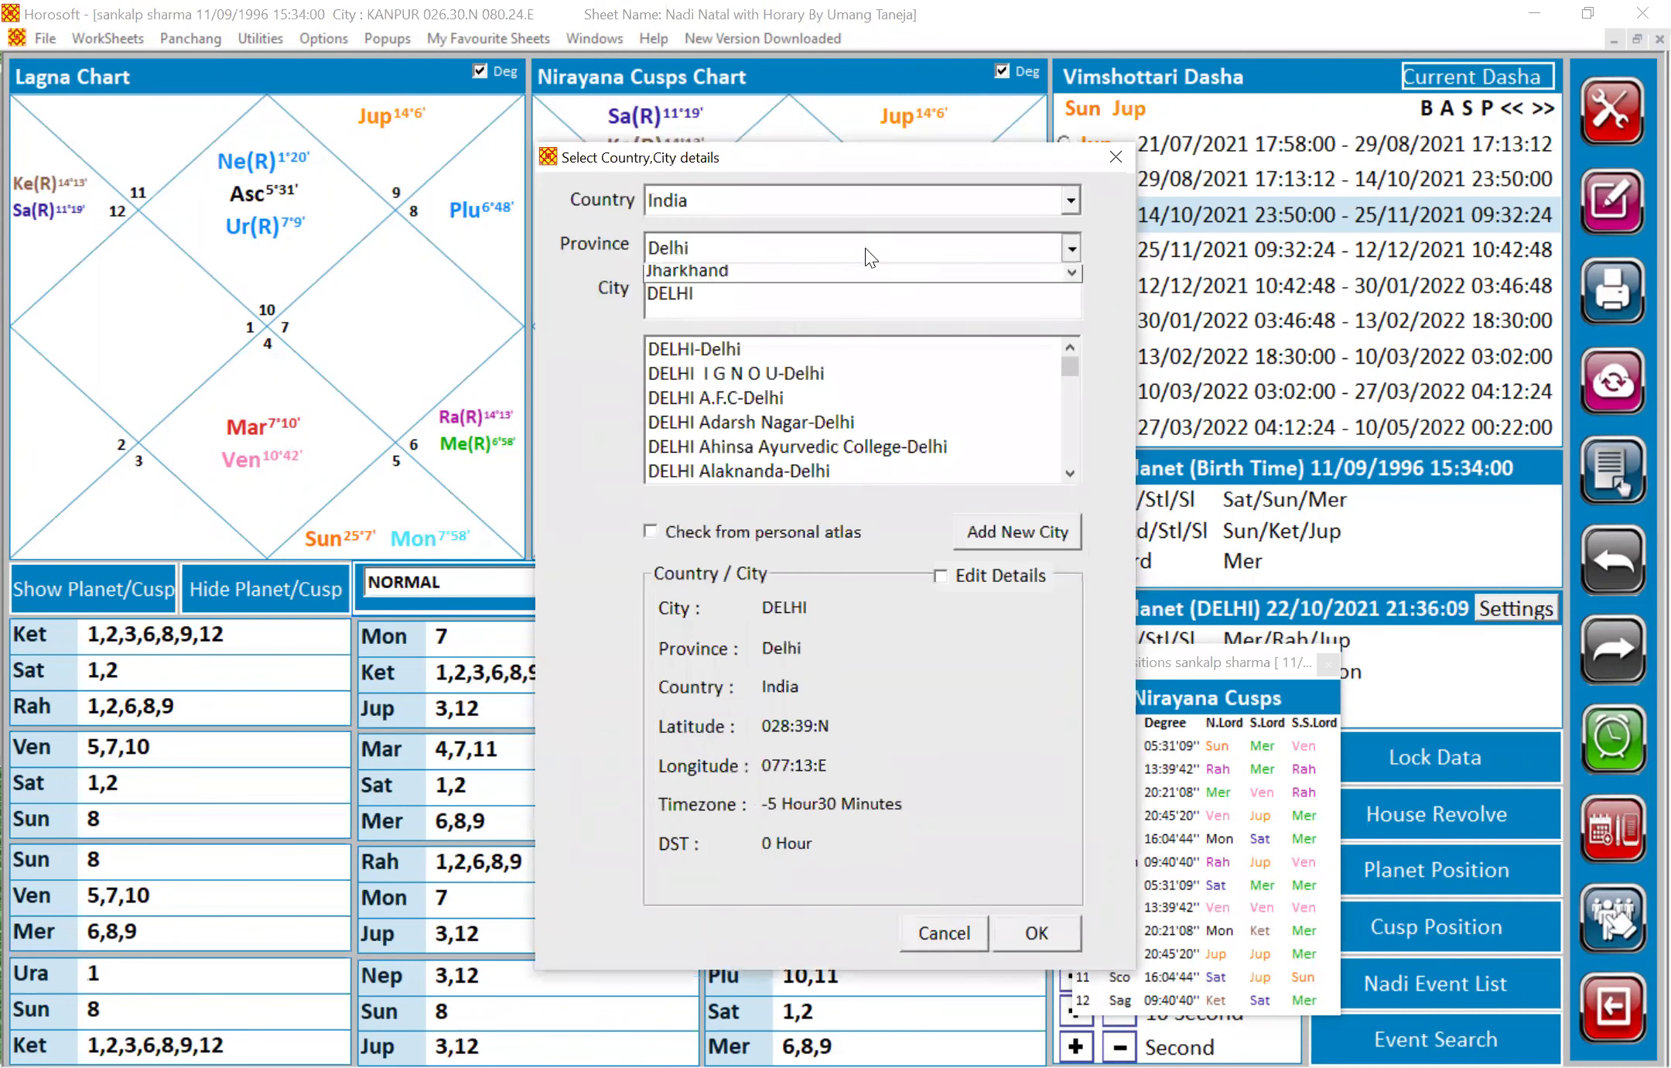
{"action": "key", "text": "u"}
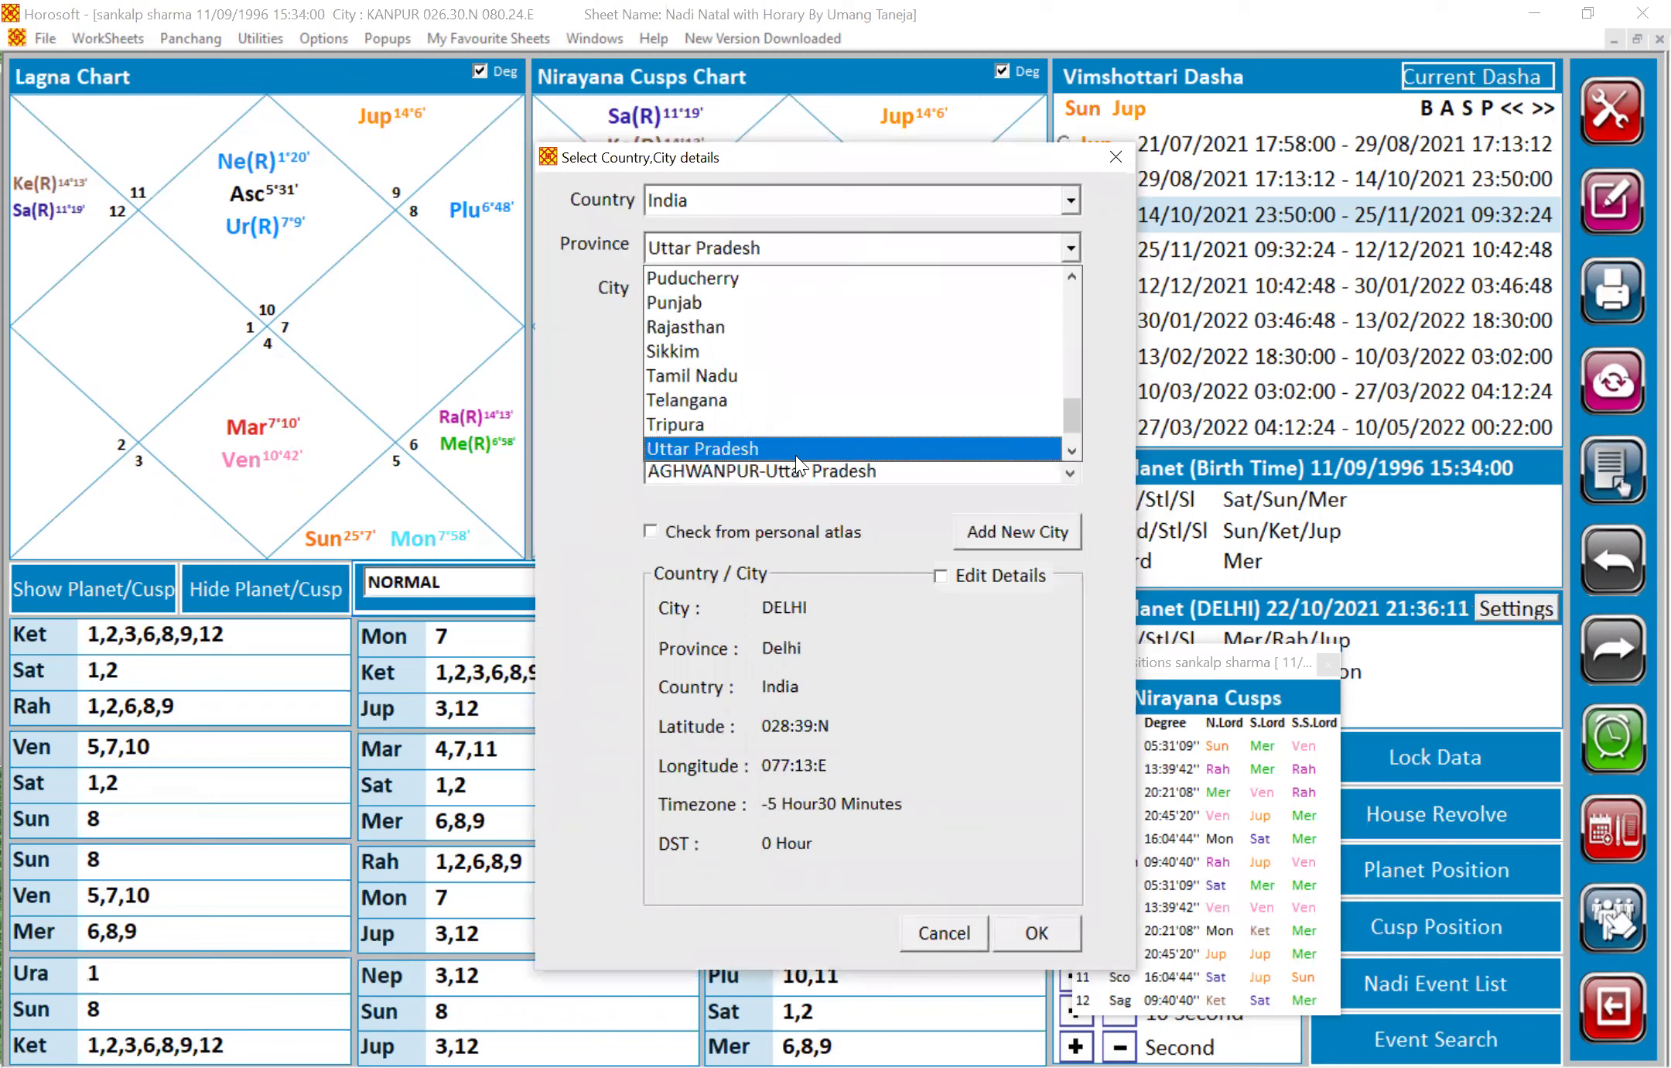
{"action": "left_click", "coordinate": [795, 450]}
{"action": "left_click", "coordinate": [804, 292]}
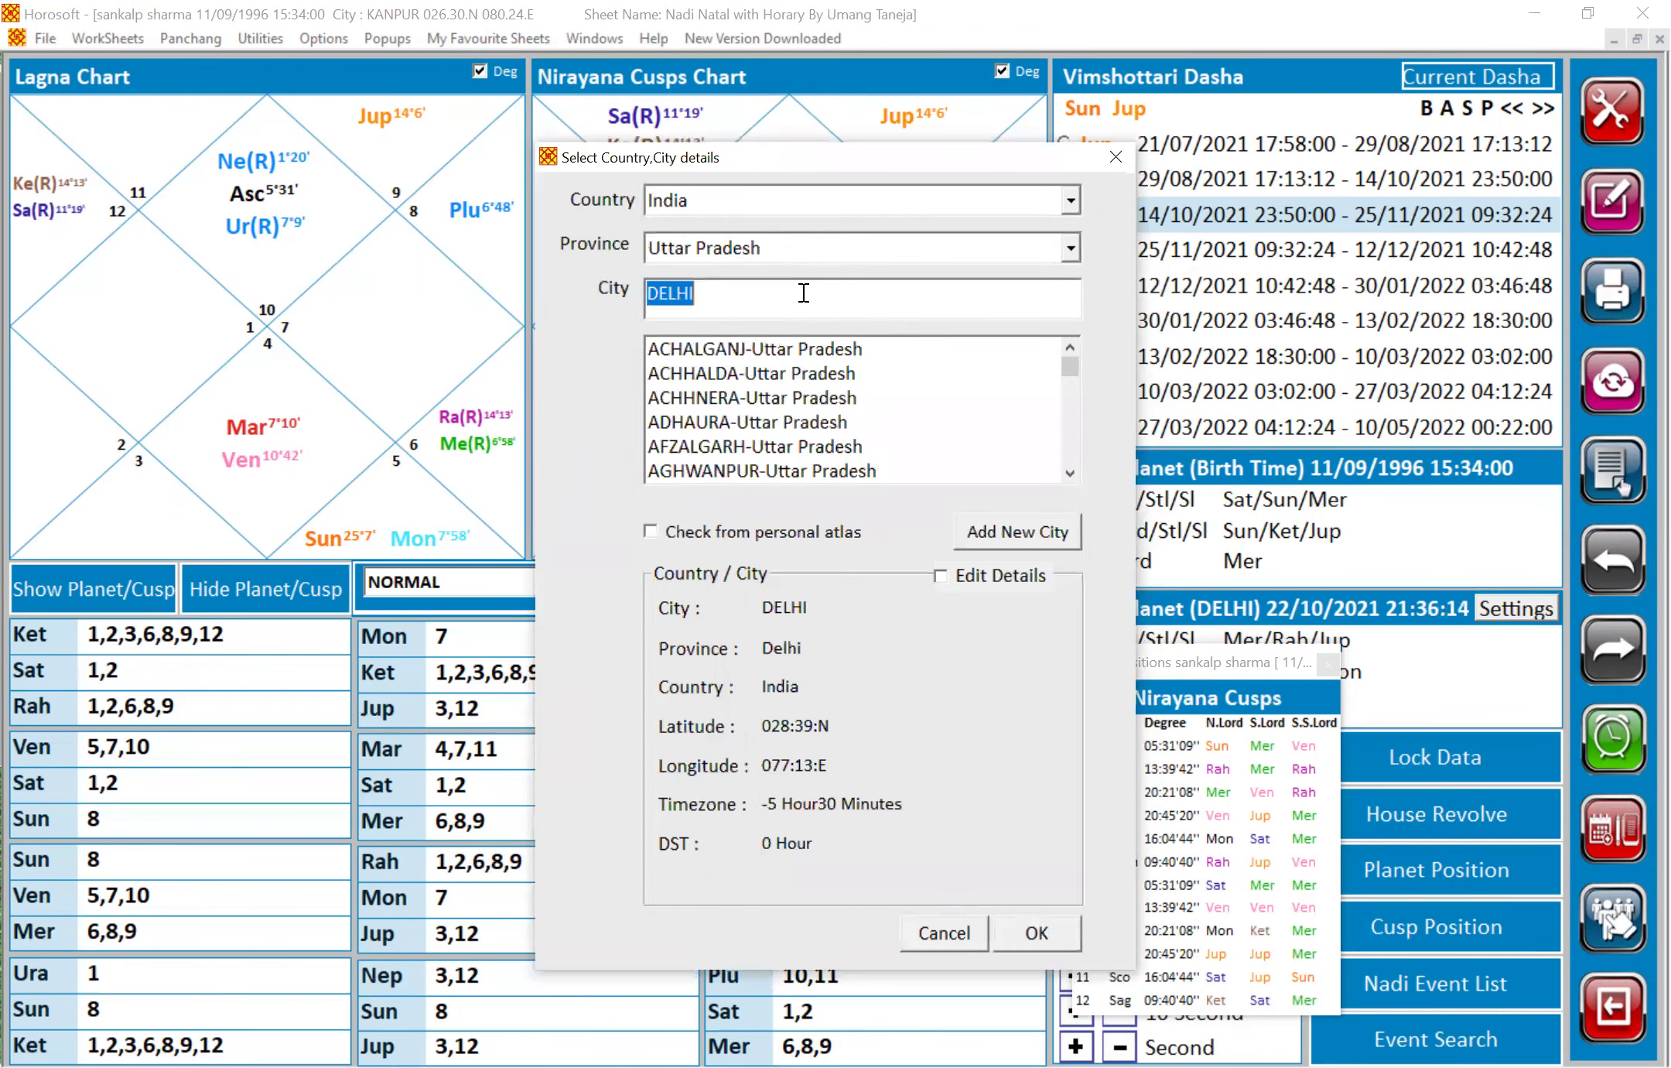
{"action": "type", "text": "bara"}
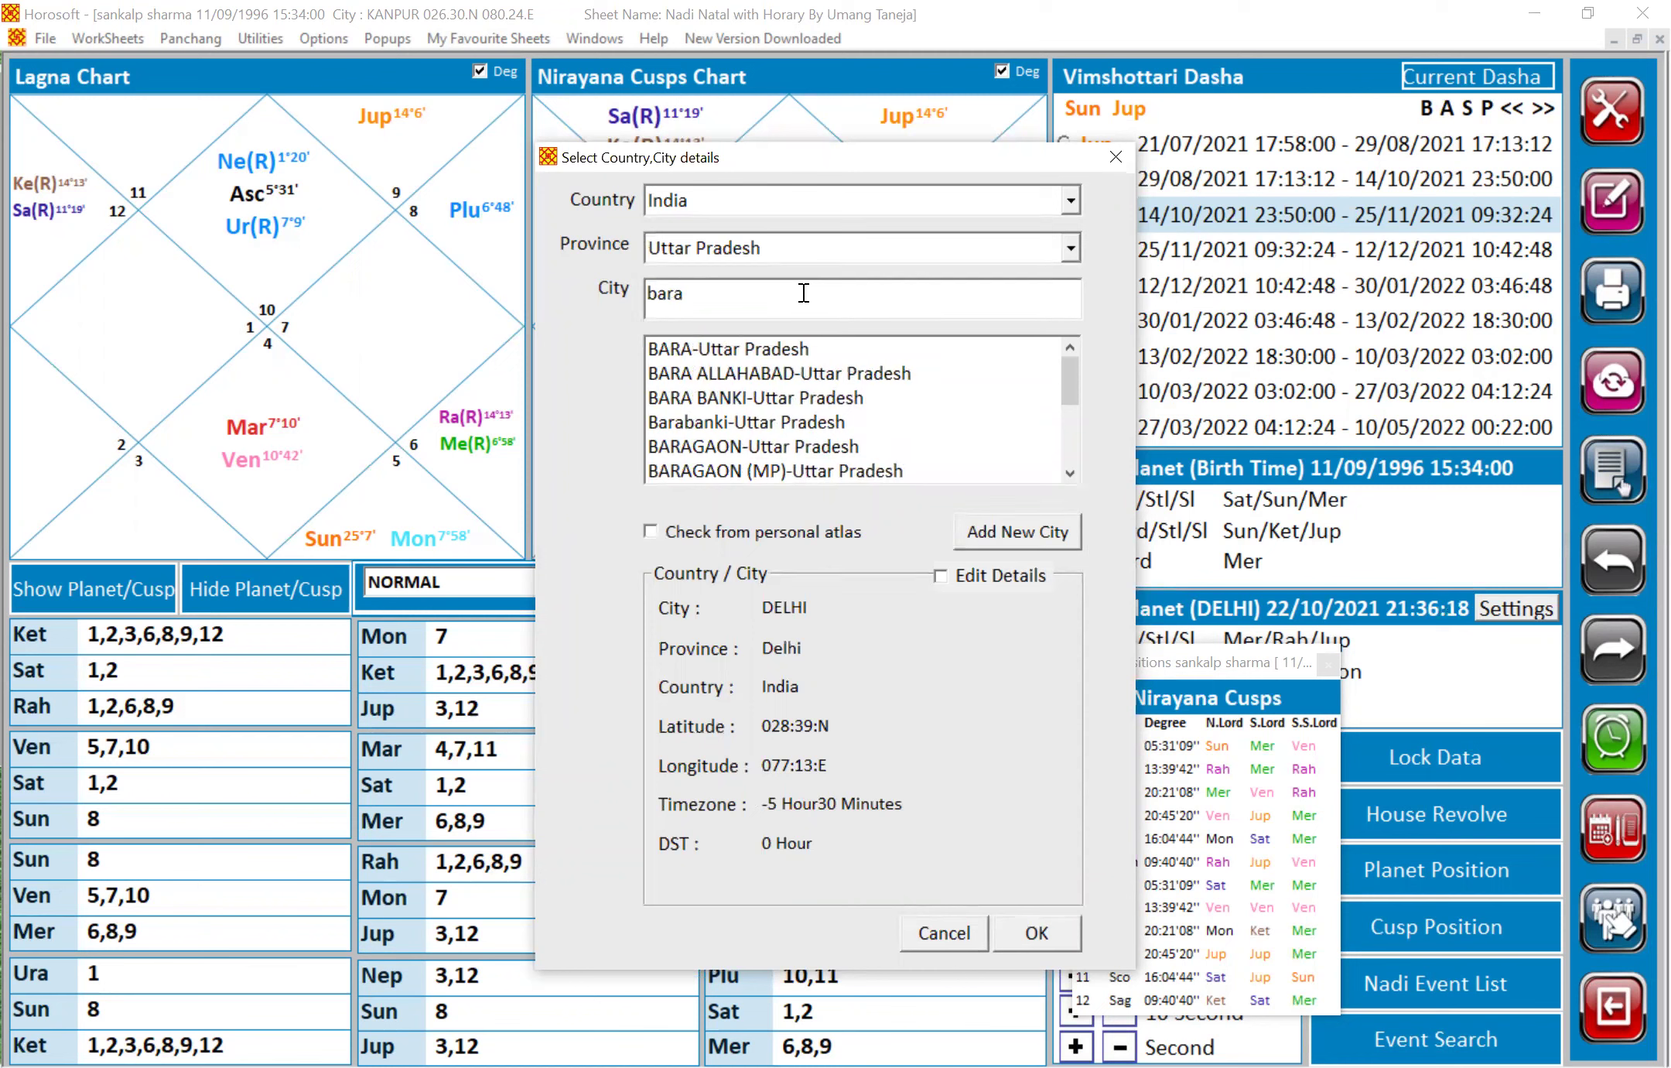
{"action": "type", "text": "b"}
{"action": "left_click", "coordinate": [746, 353]}
{"action": "left_click", "coordinate": [746, 353]}
{"action": "left_click", "coordinate": [1047, 946]}
{"action": "left_click", "coordinate": [897, 855]}
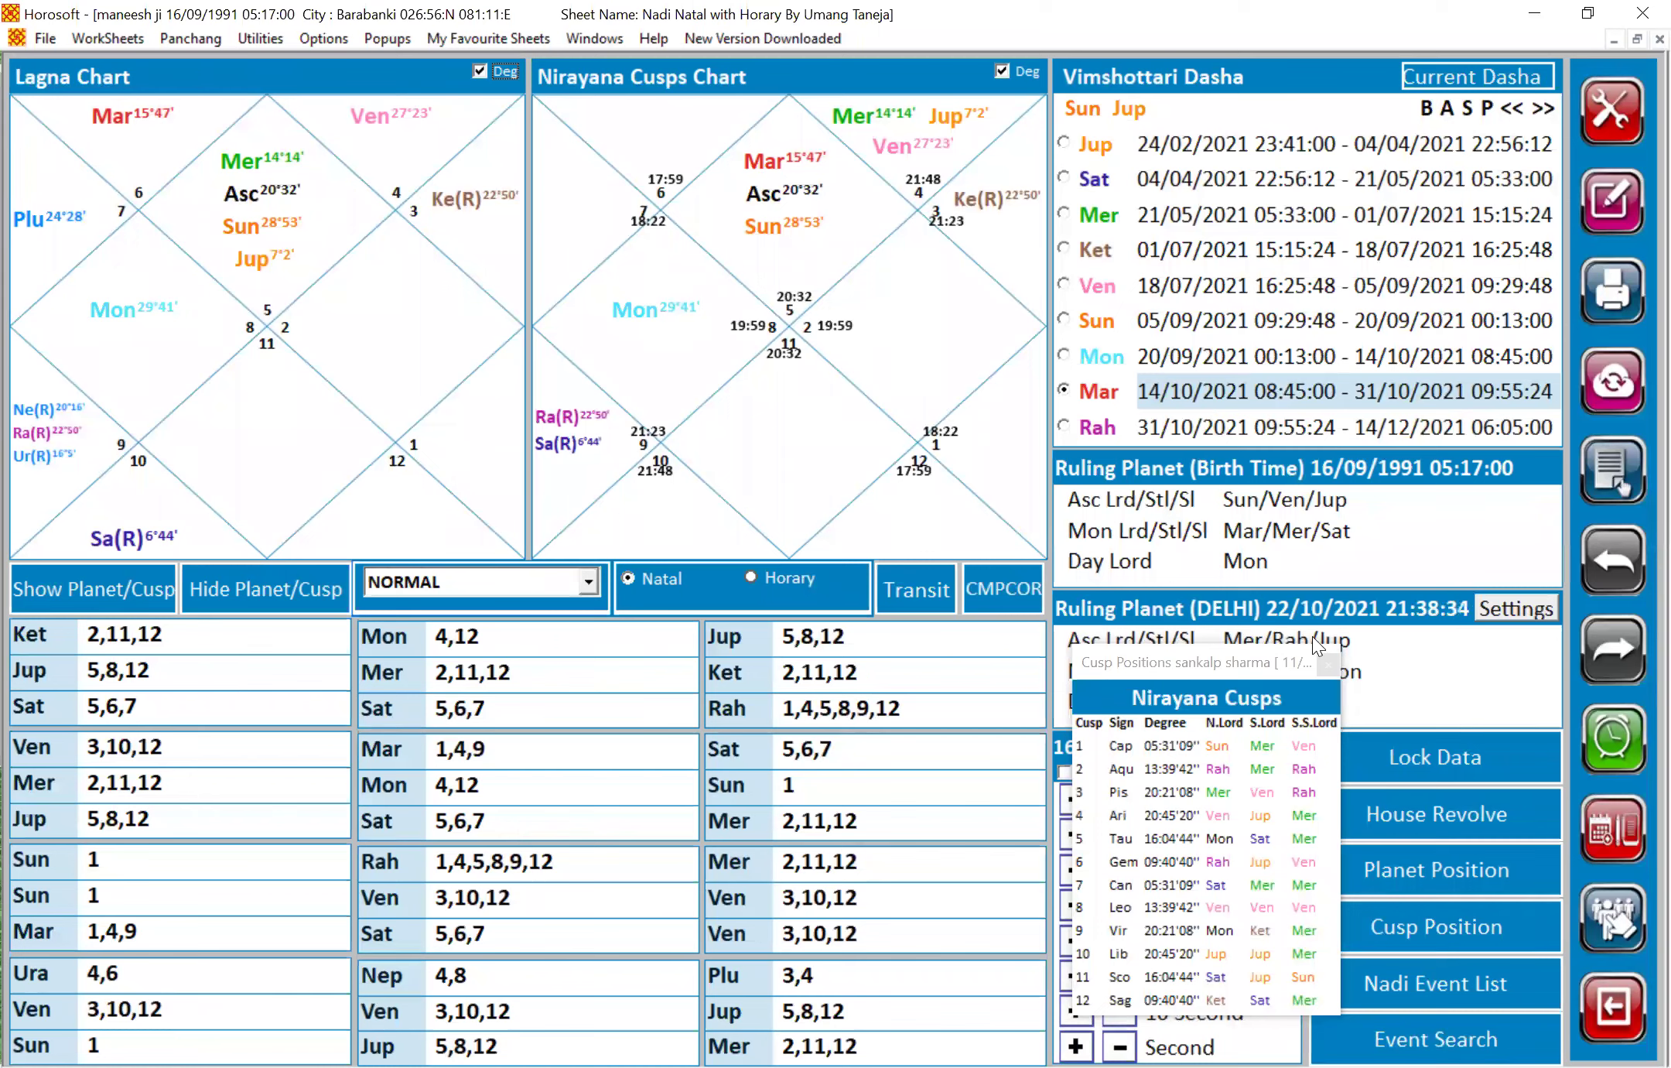
Dismiss the Nirayana Cusps popup and bring up the File menu with Alt+F
{"action": "left_click", "coordinate": [1322, 657]}
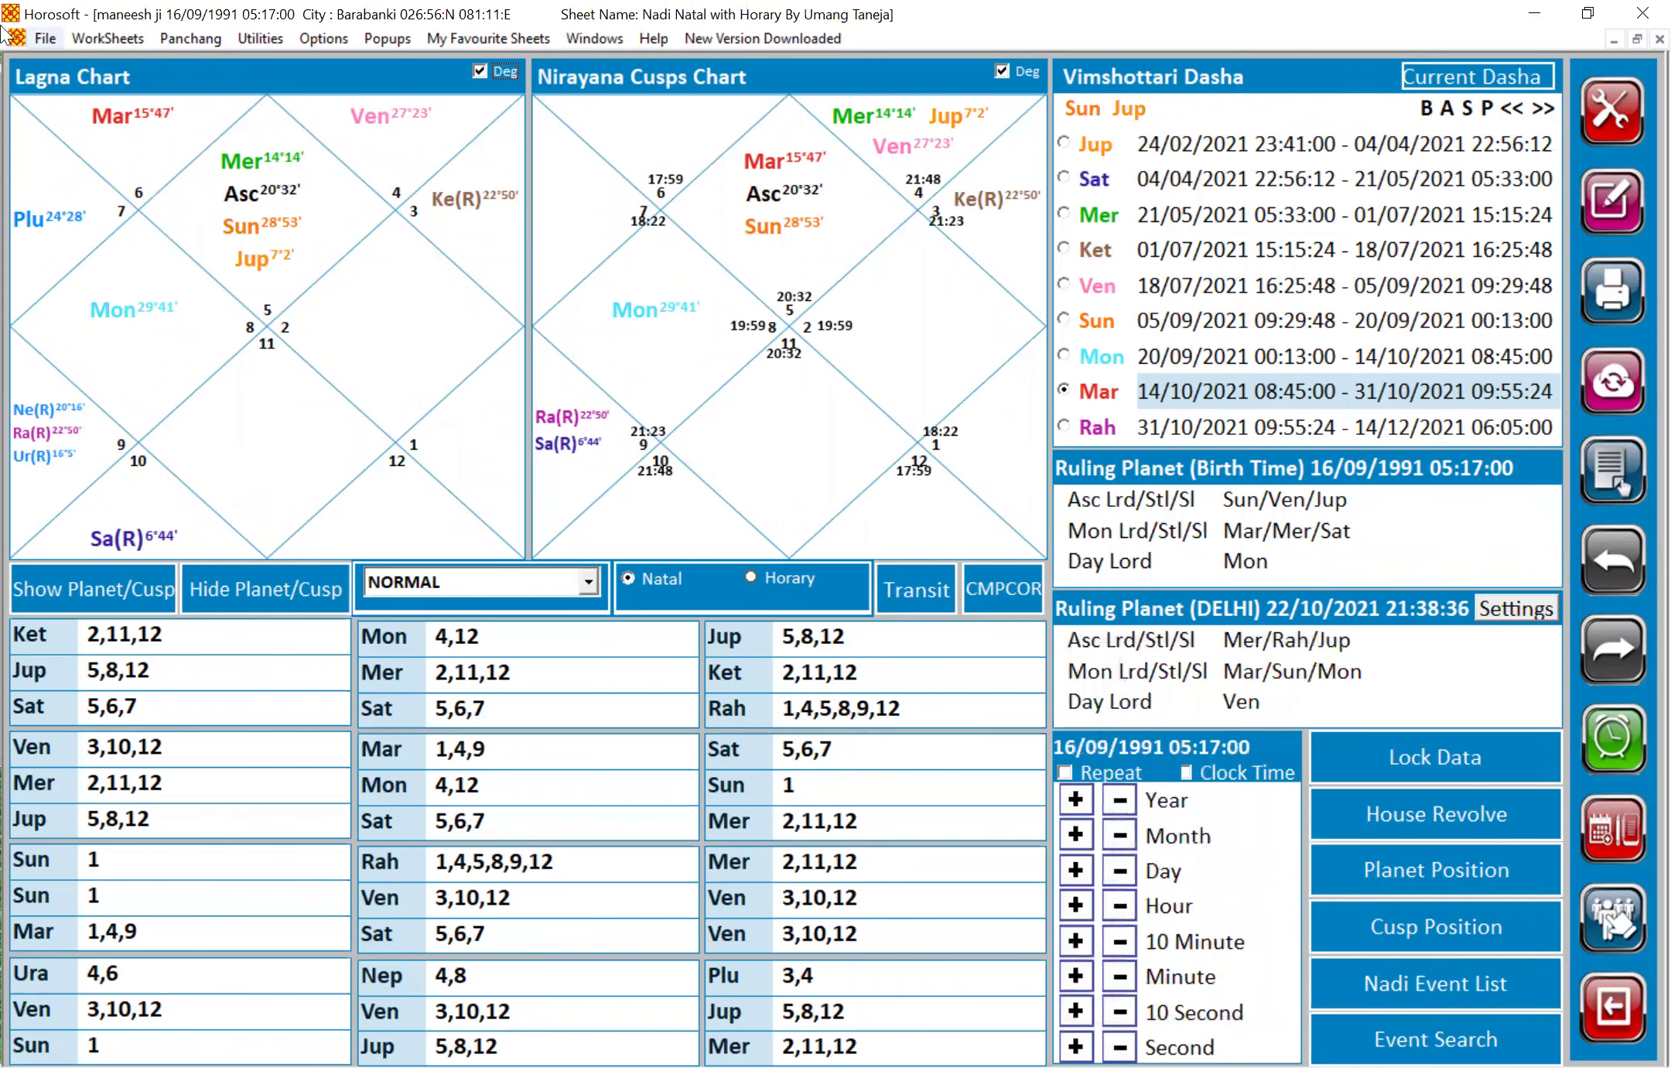
{"action": "key", "text": "alt+f"}
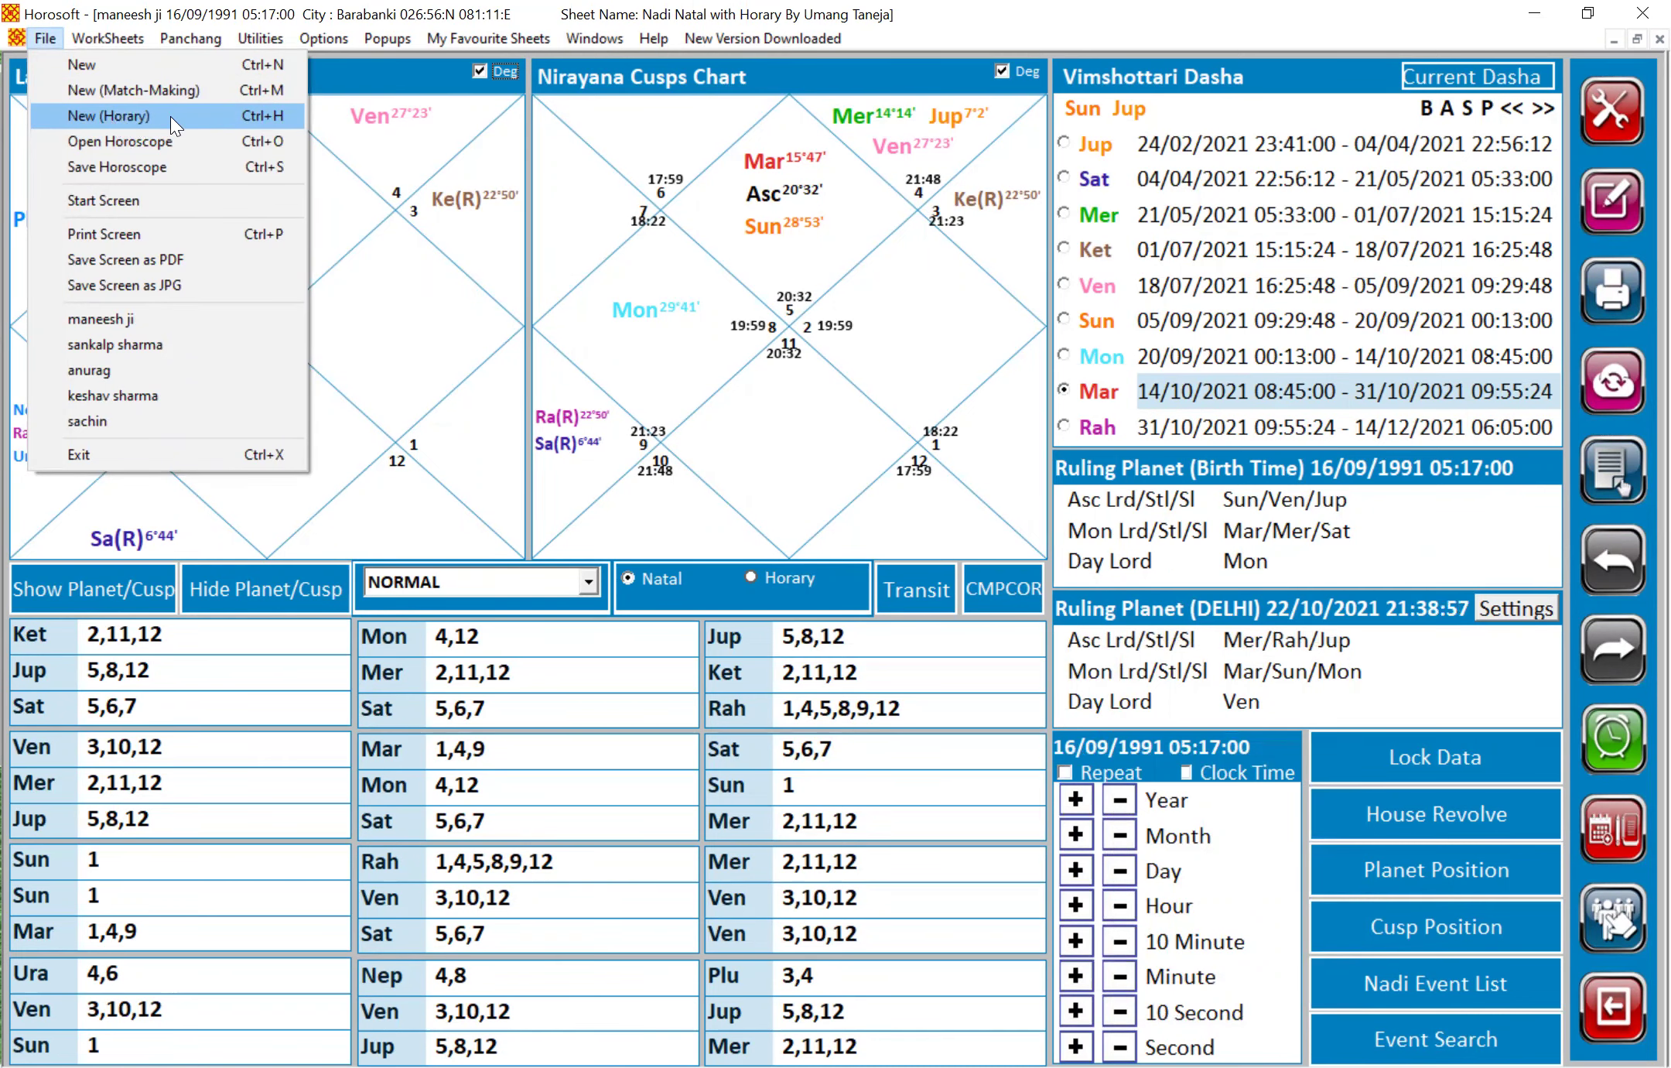
Start a new horary chart with the querent's name, date 24/05/1994 and time 12:41:00
{"action": "left_click", "coordinate": [169, 116]}
{"action": "type", "text": "tapasya"}
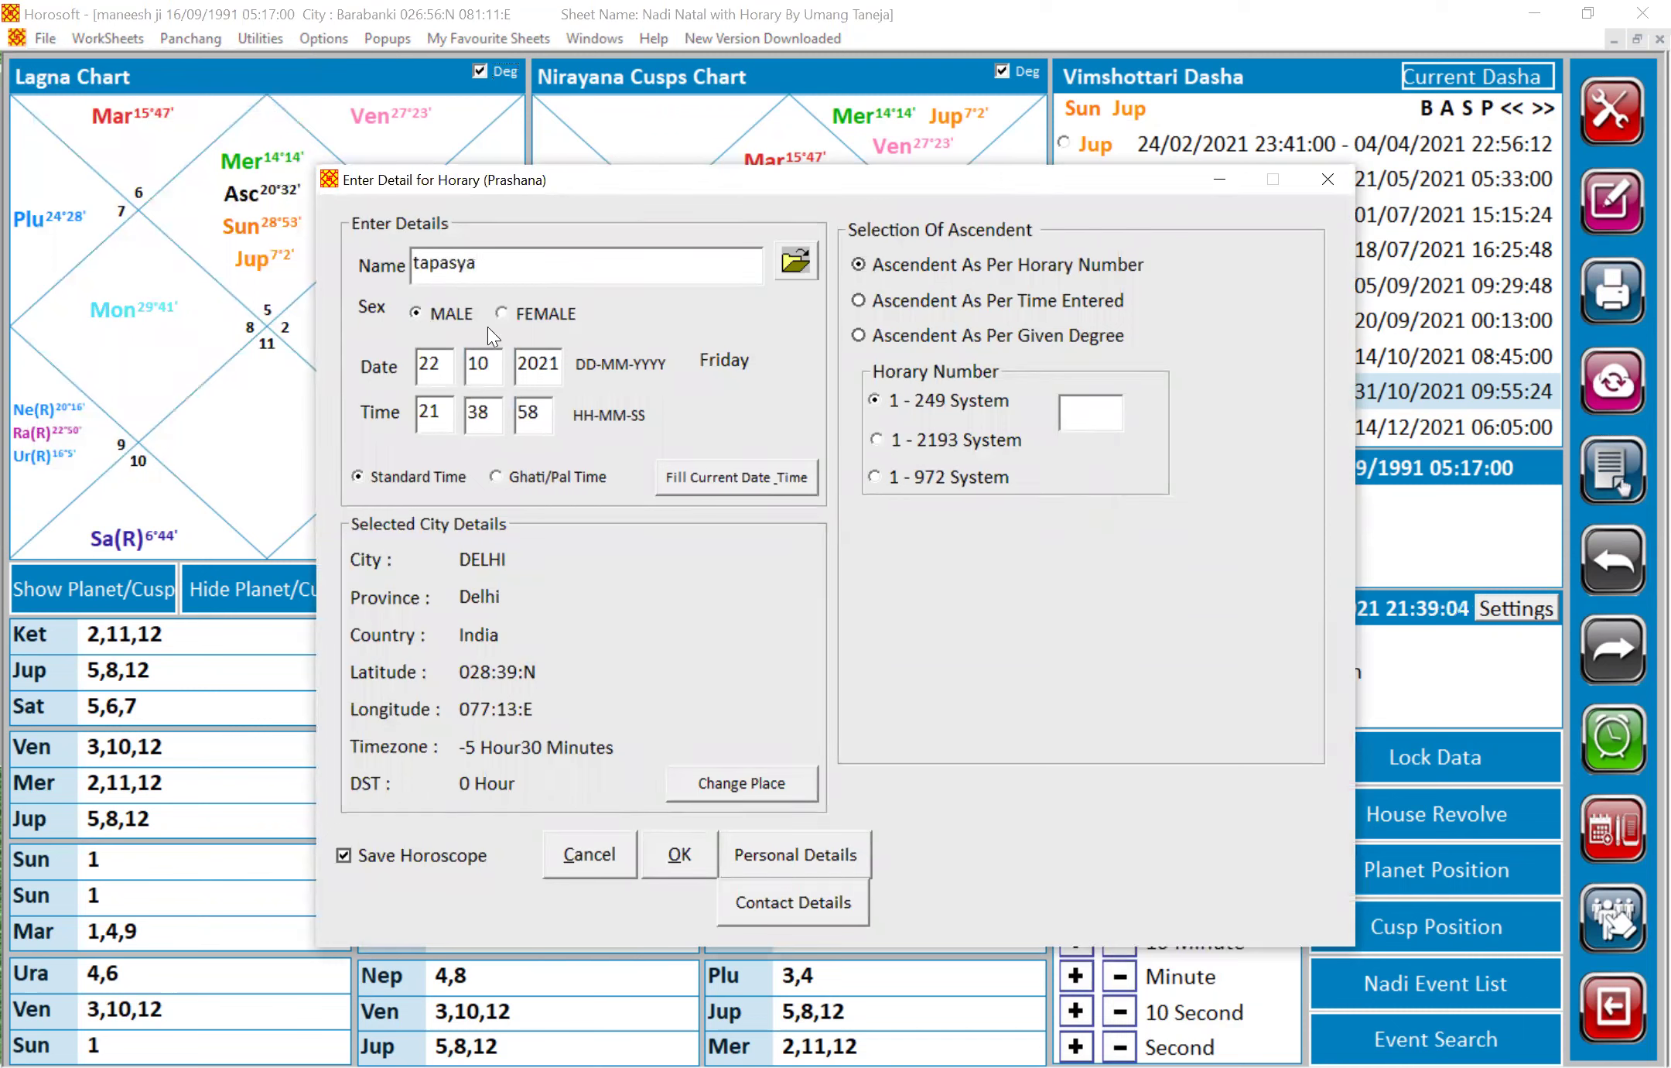
{"action": "double_click", "coordinate": [450, 367]}
{"action": "type", "text": "1"}
{"action": "key", "text": "BackSpace"}
{"action": "type", "text": "24"}
{"action": "type", "text": "05"}
{"action": "type", "text": "1"}
{"action": "type", "text": "994"}
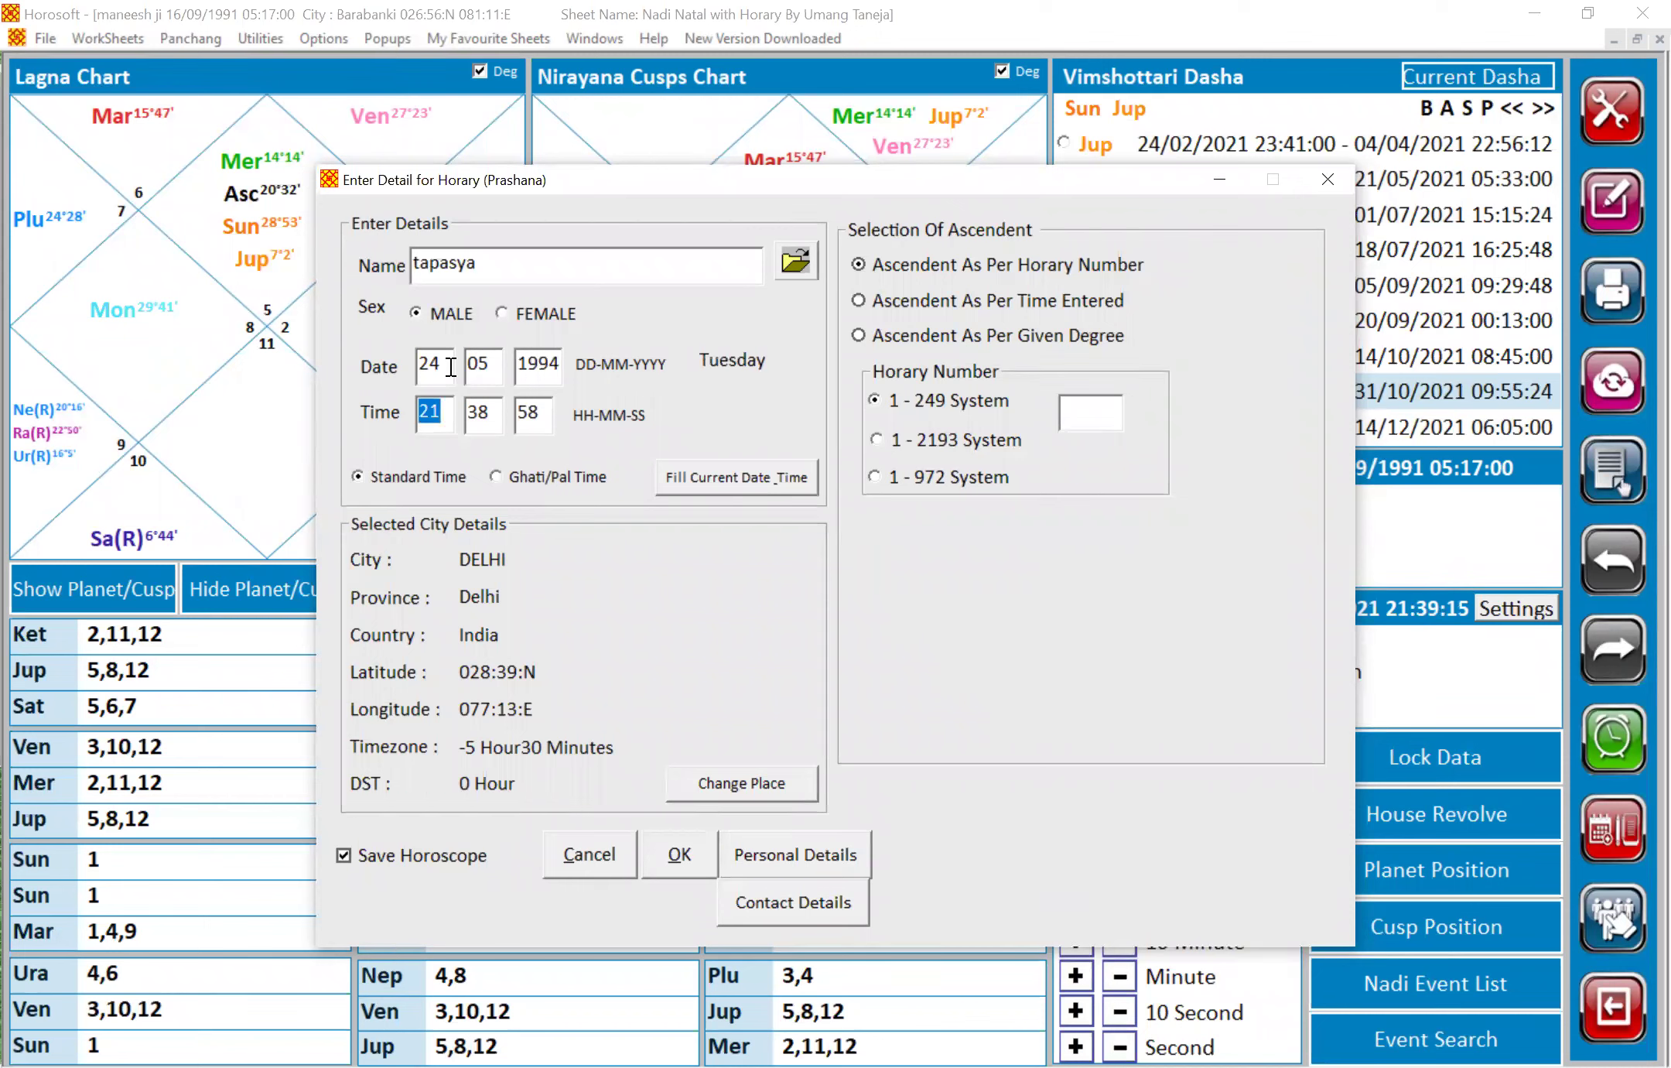
{"action": "type", "text": "1241"}
{"action": "type", "text": "00"}
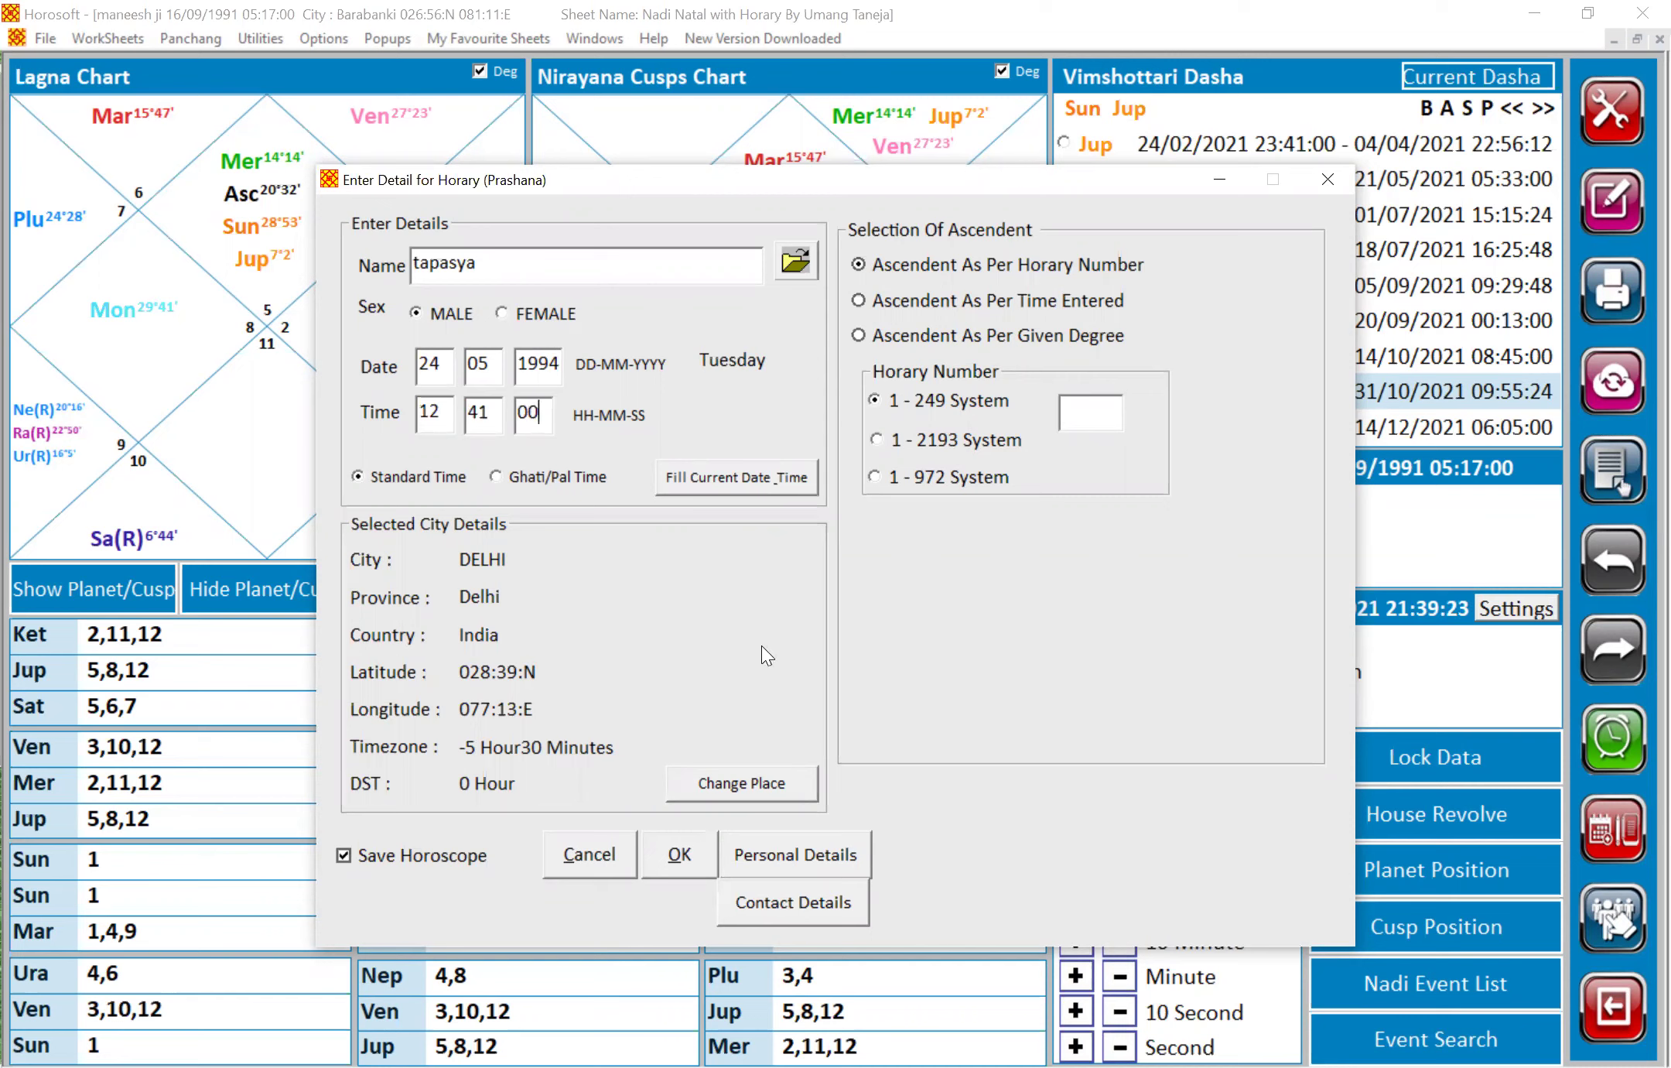
{"action": "left_click", "coordinate": [770, 788]}
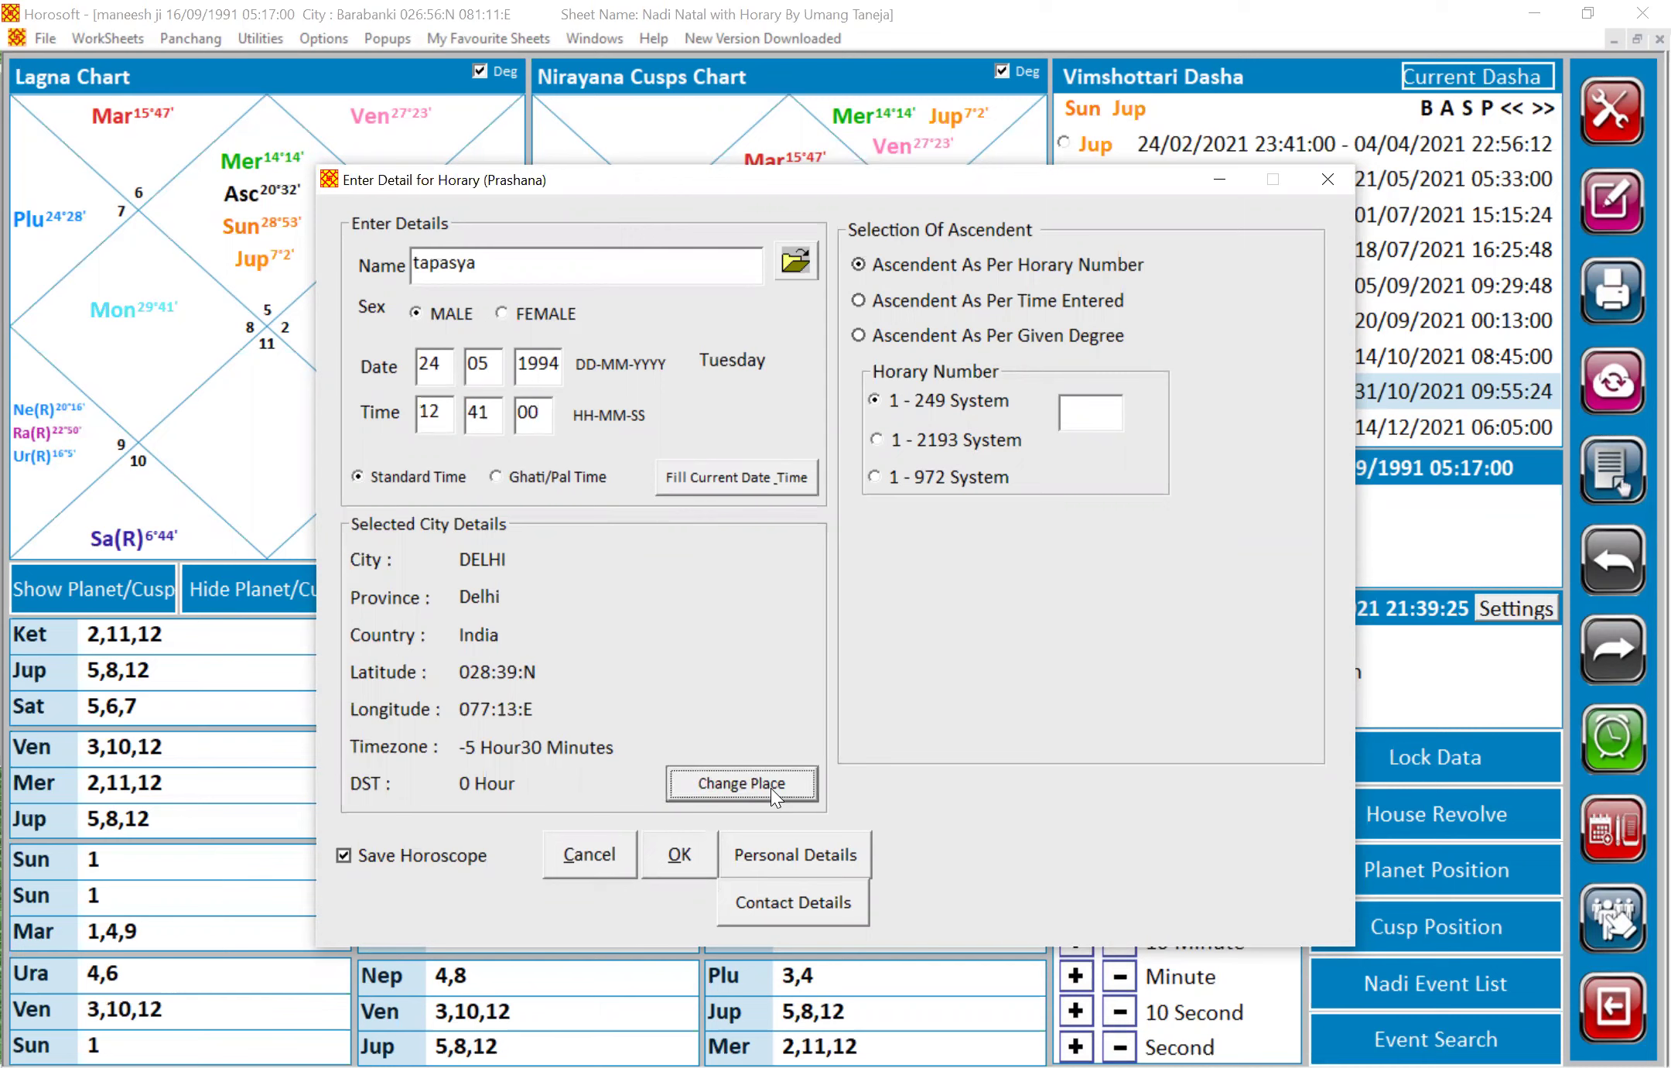
Set the horary chart's city to Kanpur, Uttar Pradesh
{"action": "left_click", "coordinate": [877, 256]}
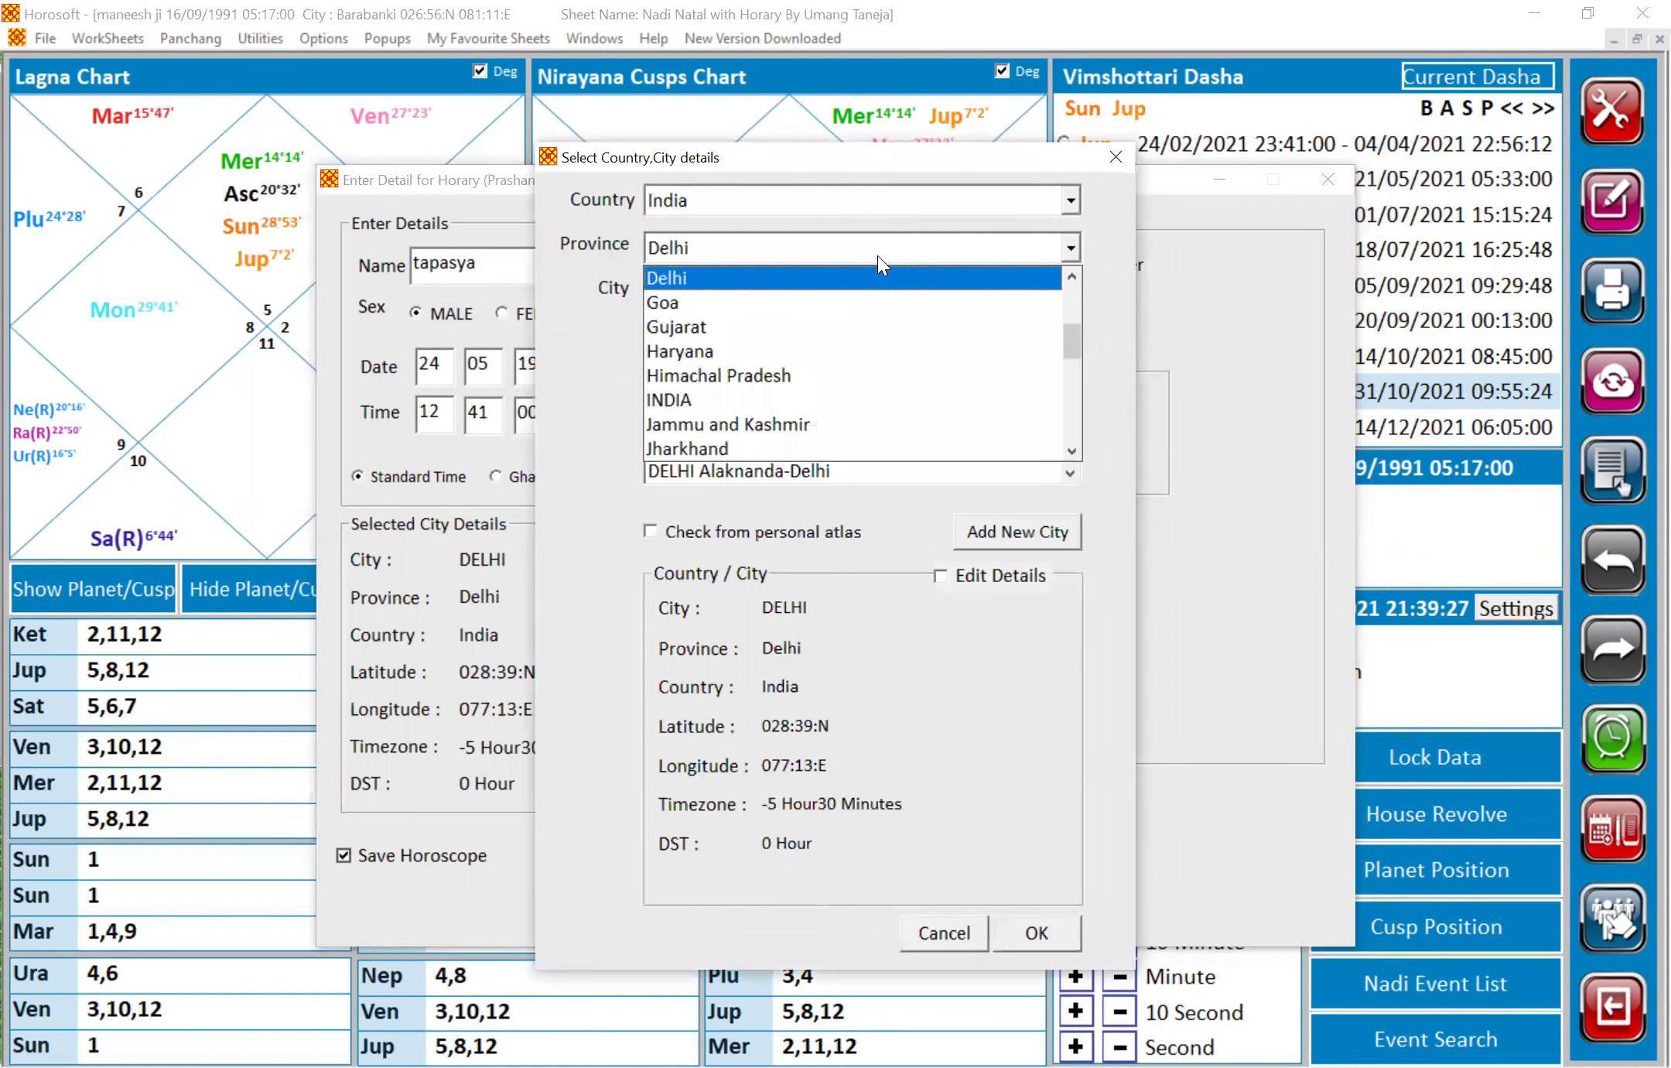
{"action": "key", "text": "u"}
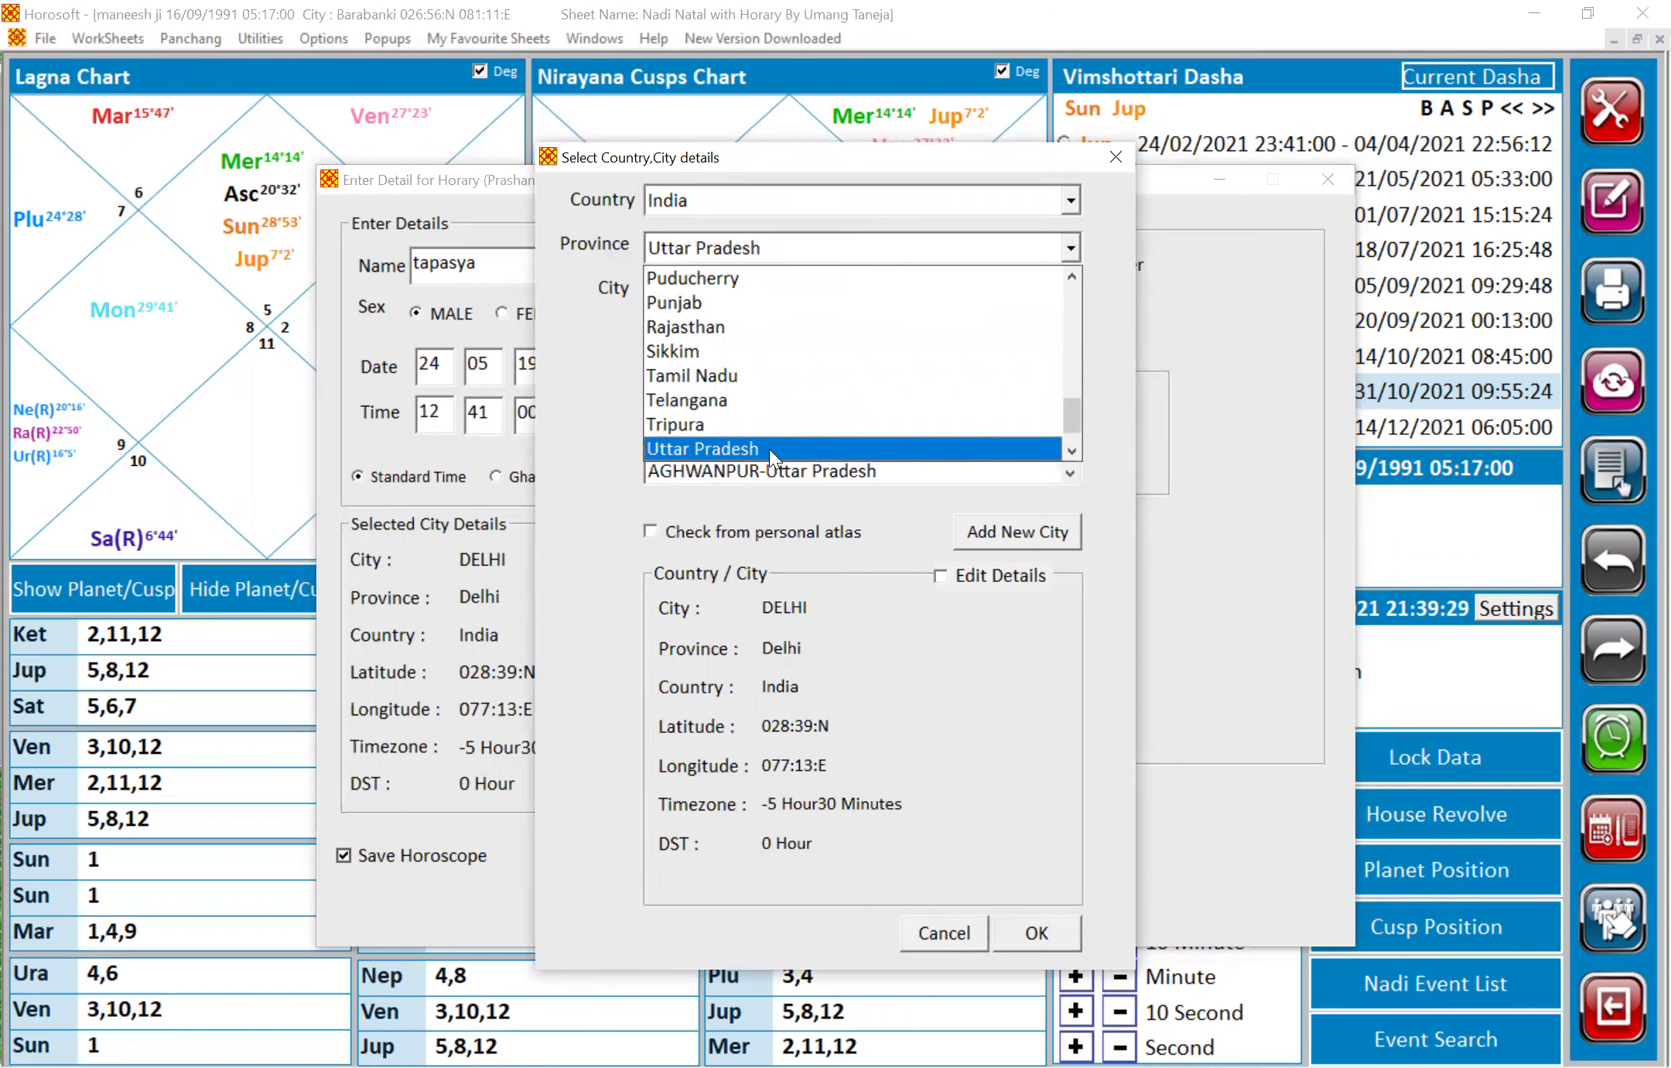
{"action": "left_click", "coordinate": [769, 449]}
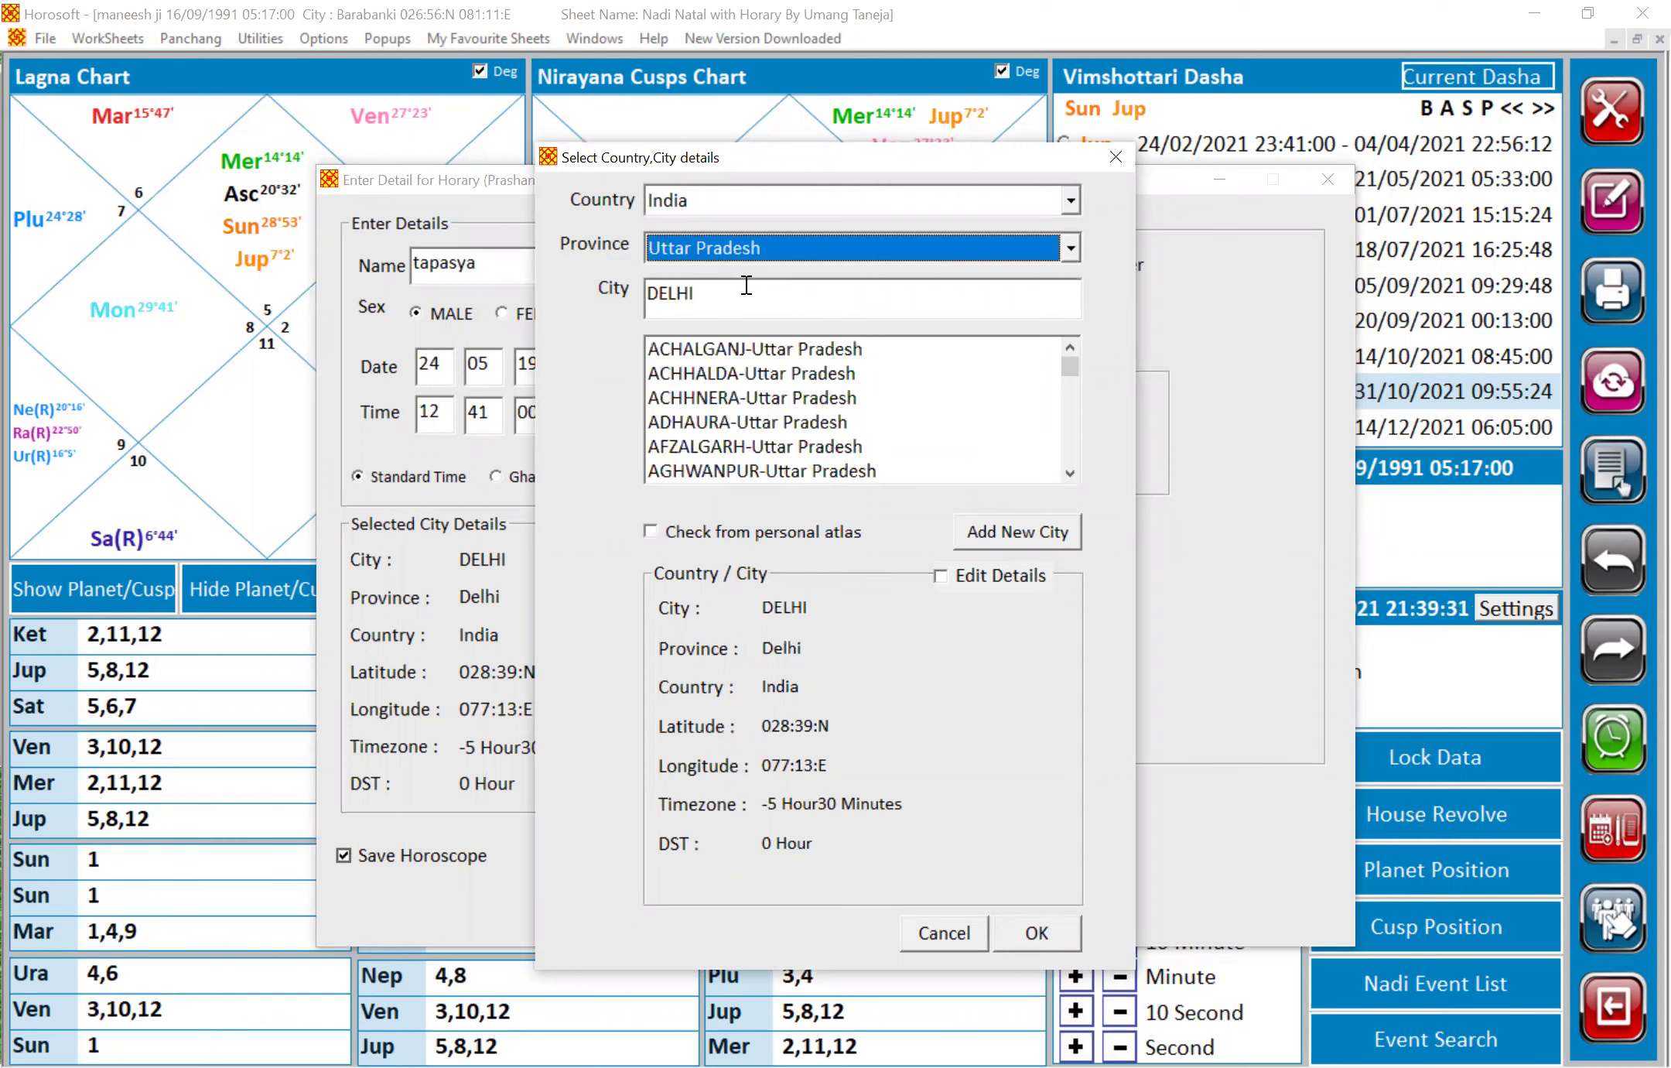
{"action": "double_click", "coordinate": [746, 284]}
{"action": "type", "text": "ka"}
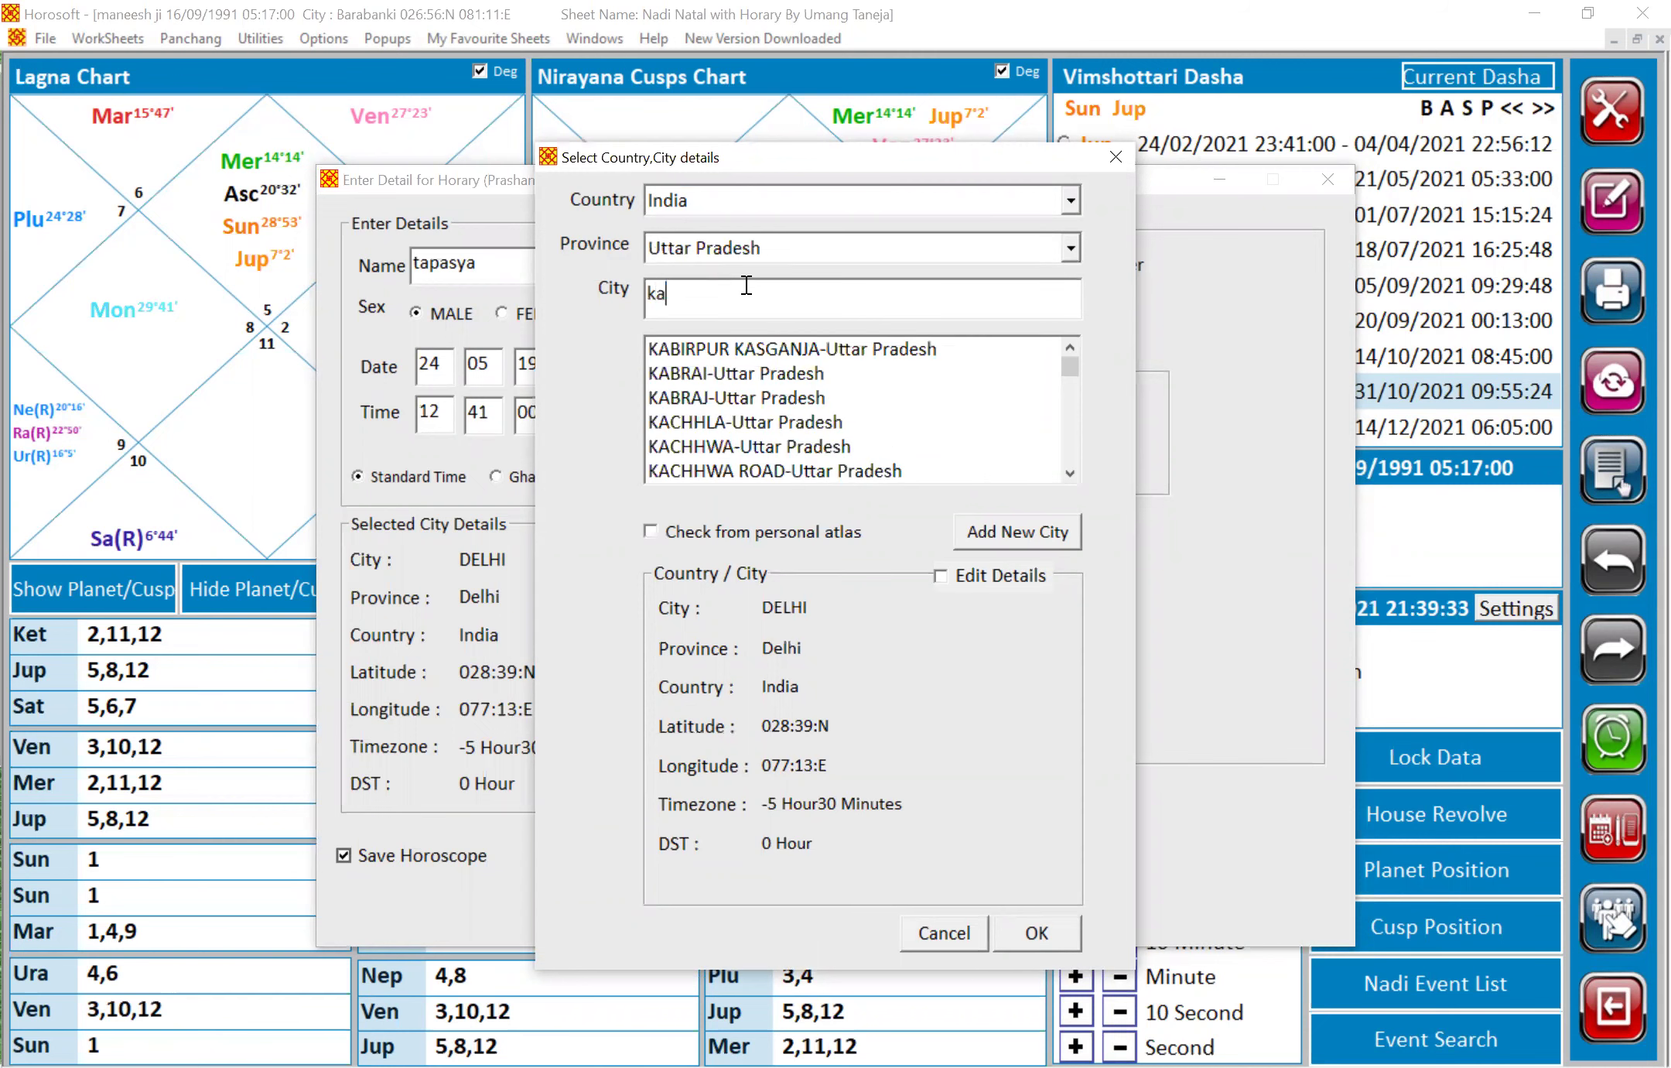
{"action": "type", "text": "npur"}
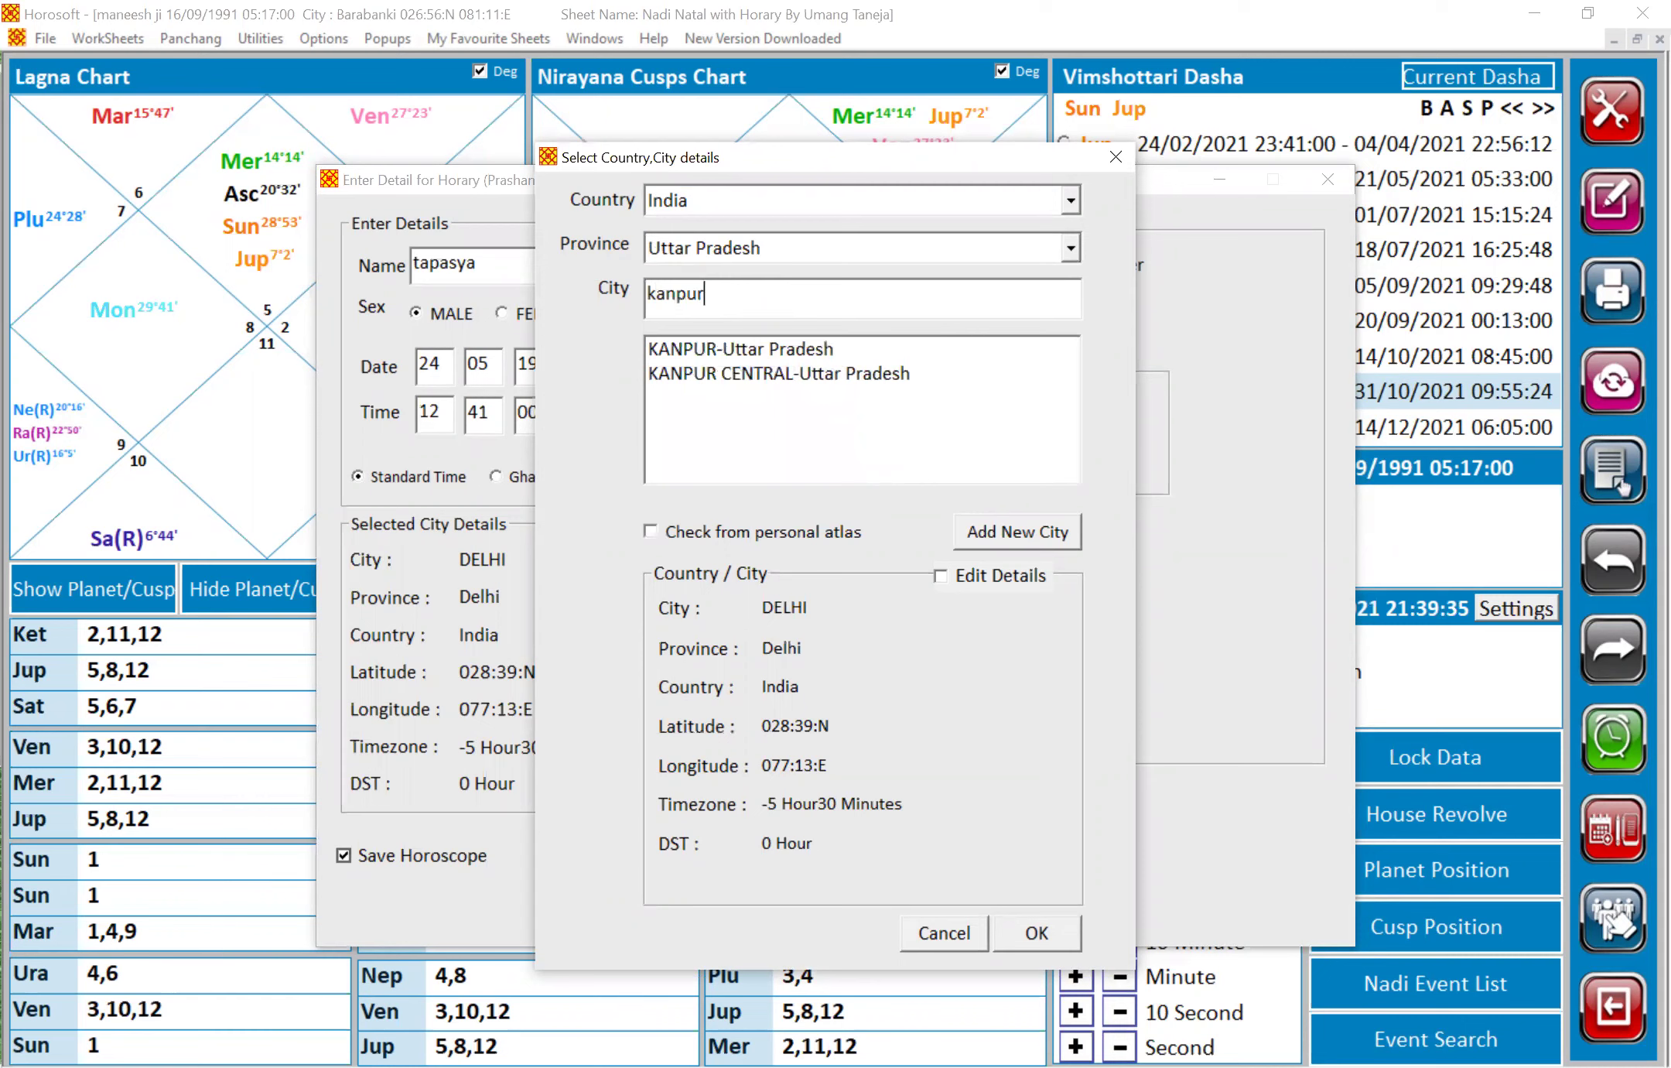
{"action": "left_click", "coordinate": [803, 352]}
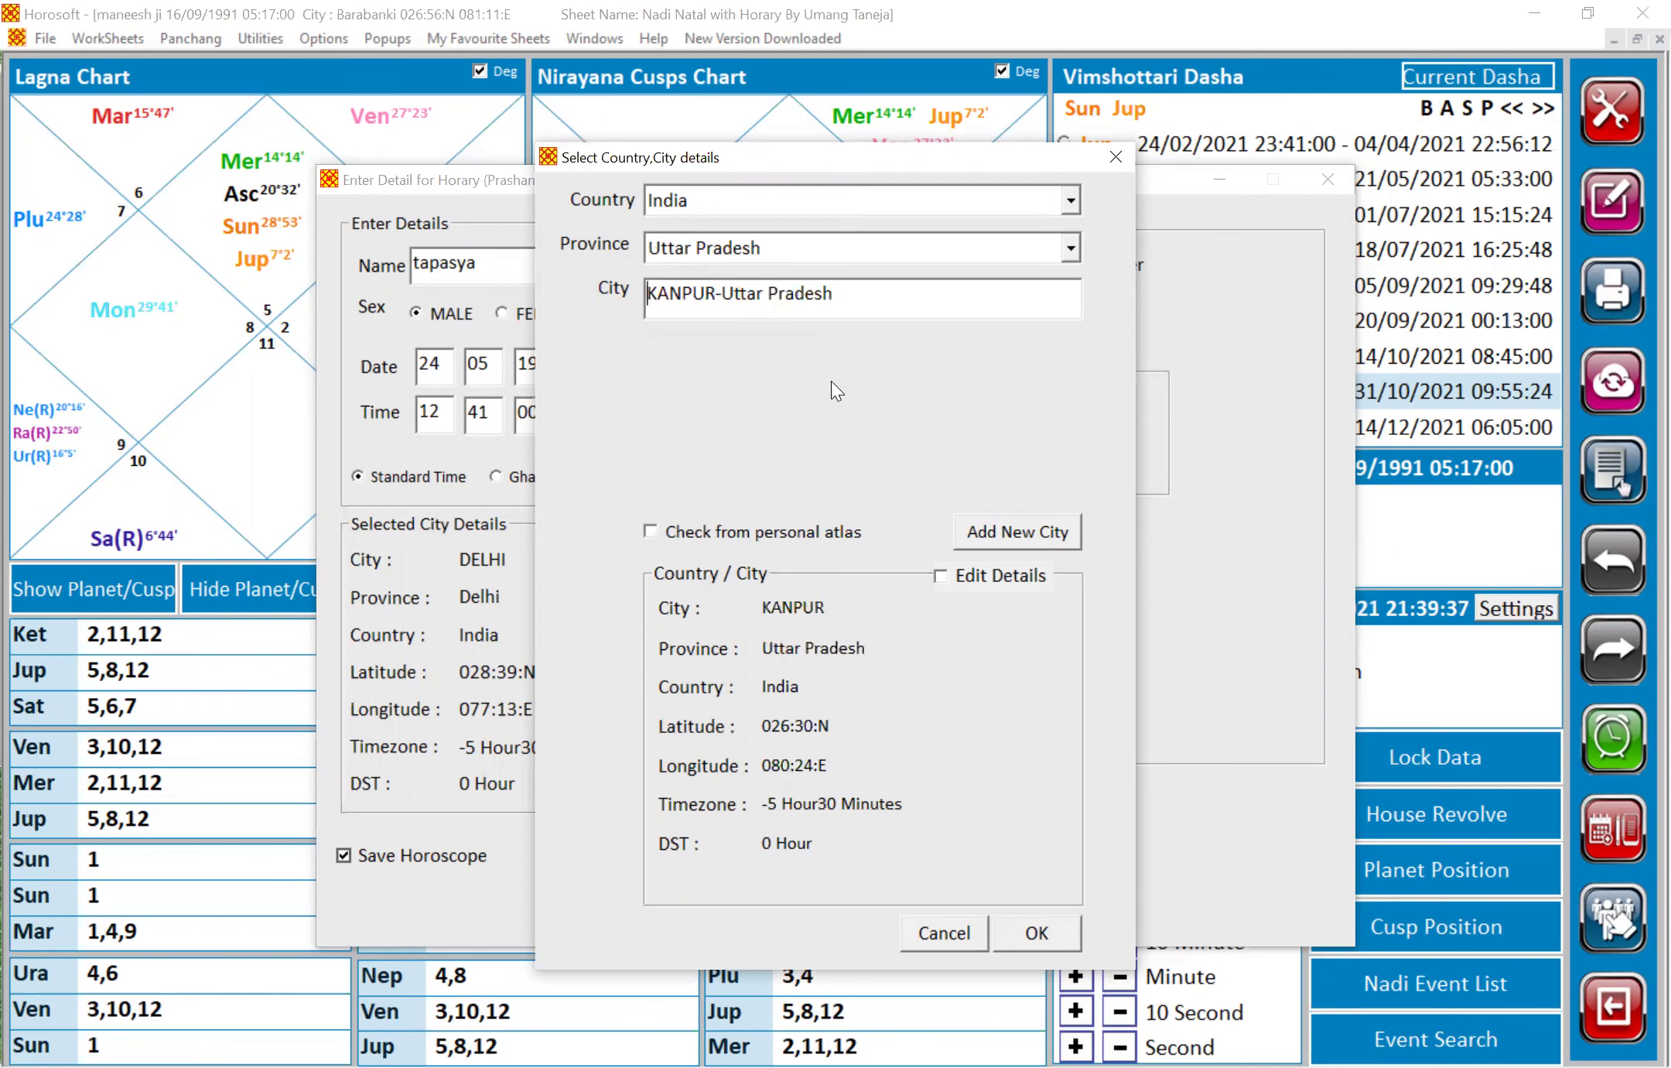
{"action": "left_click", "coordinate": [1037, 932]}
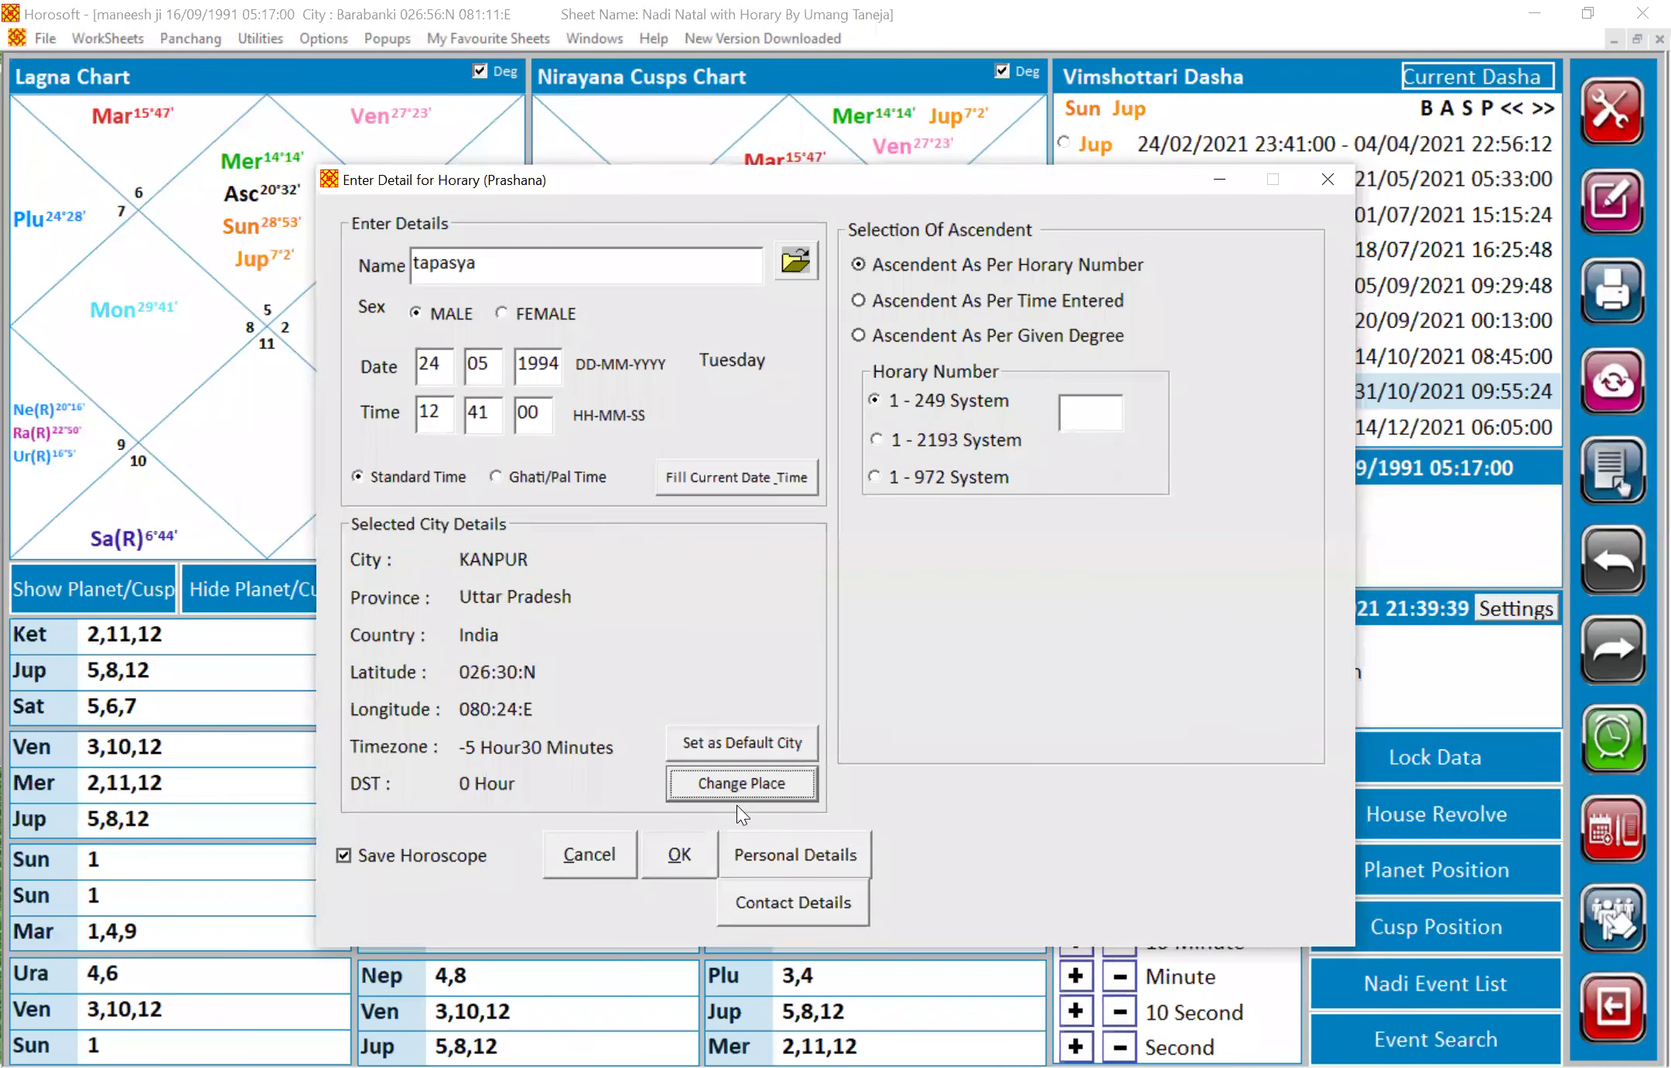
Dismiss the Horary Number warning and close the horary entry without creating it
{"action": "left_click", "coordinate": [667, 876]}
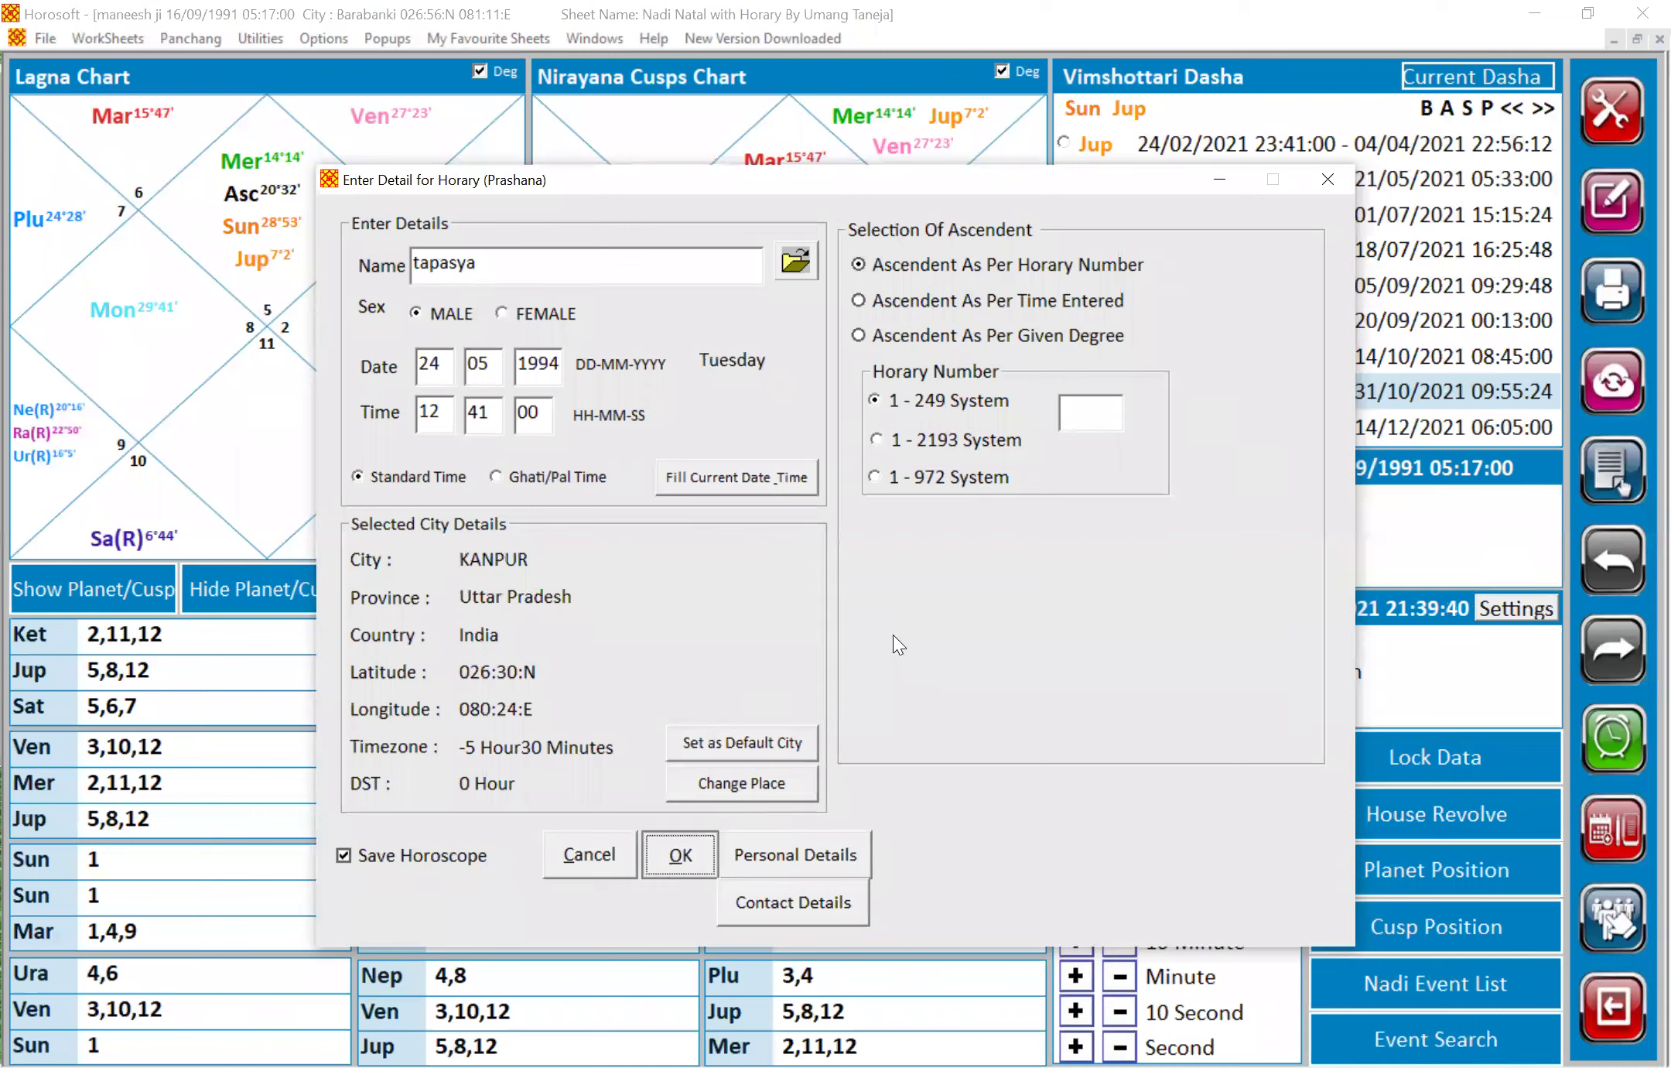
{"action": "left_click", "coordinate": [911, 611]}
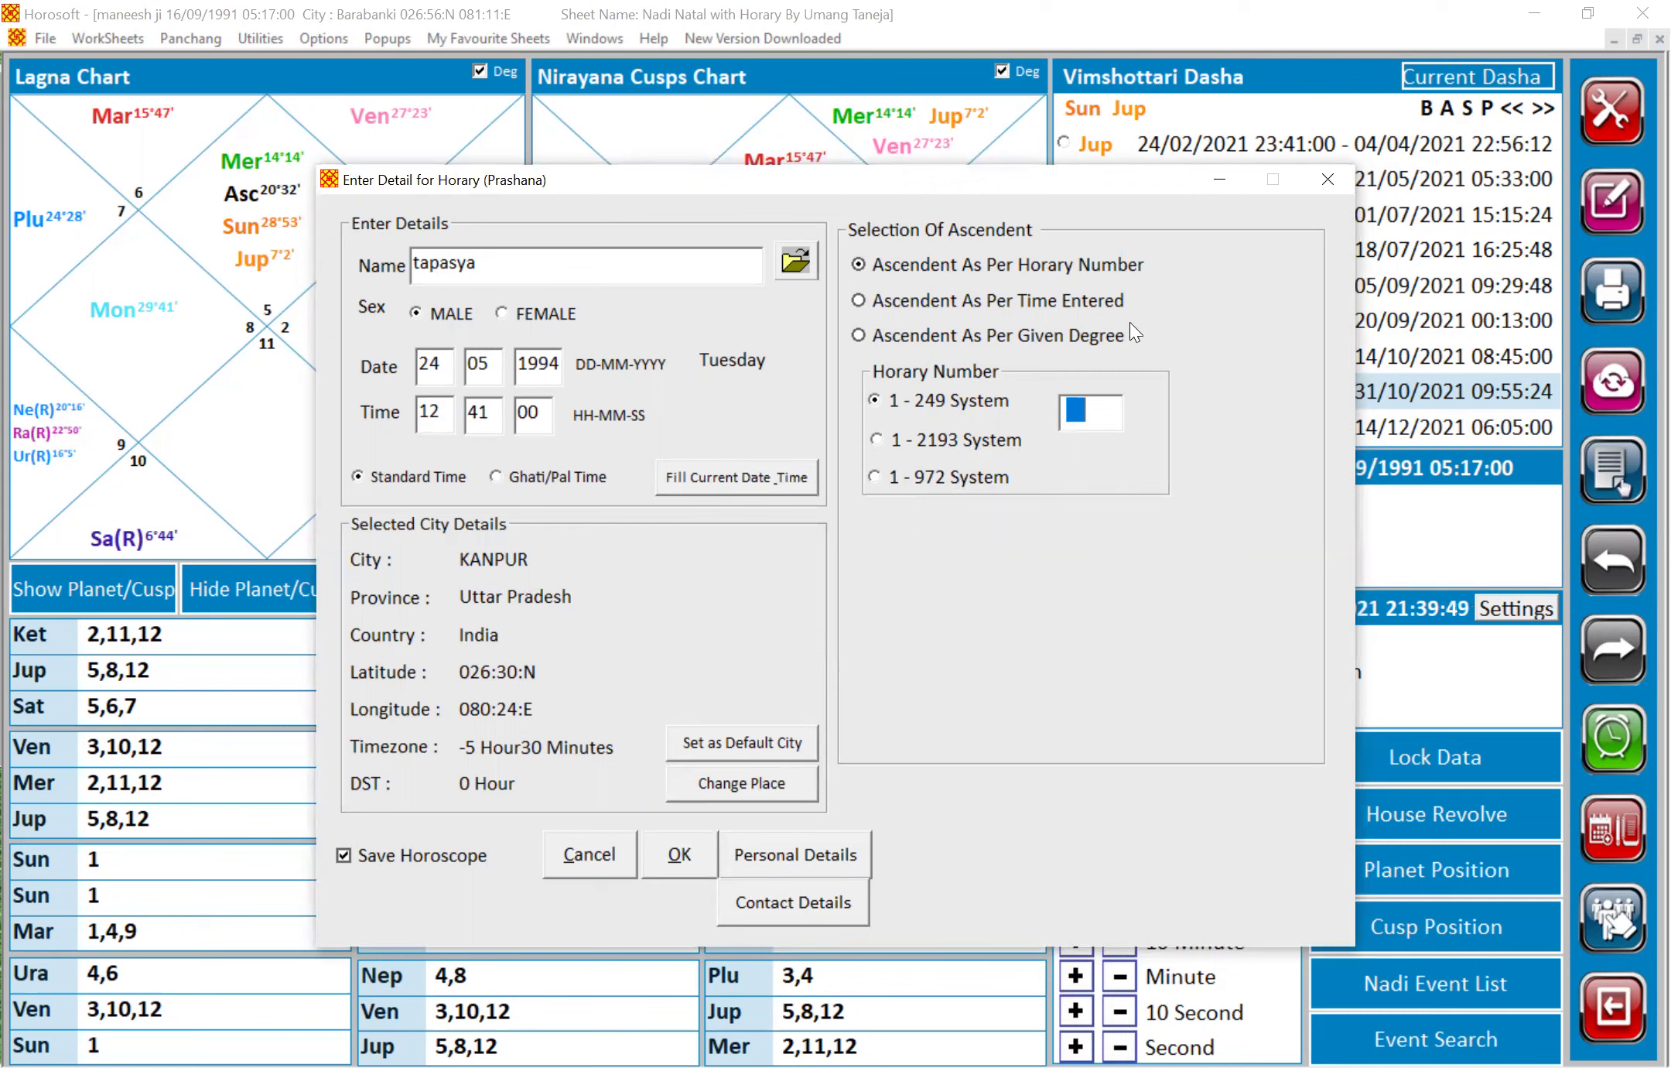
{"action": "left_click", "coordinate": [1319, 178]}
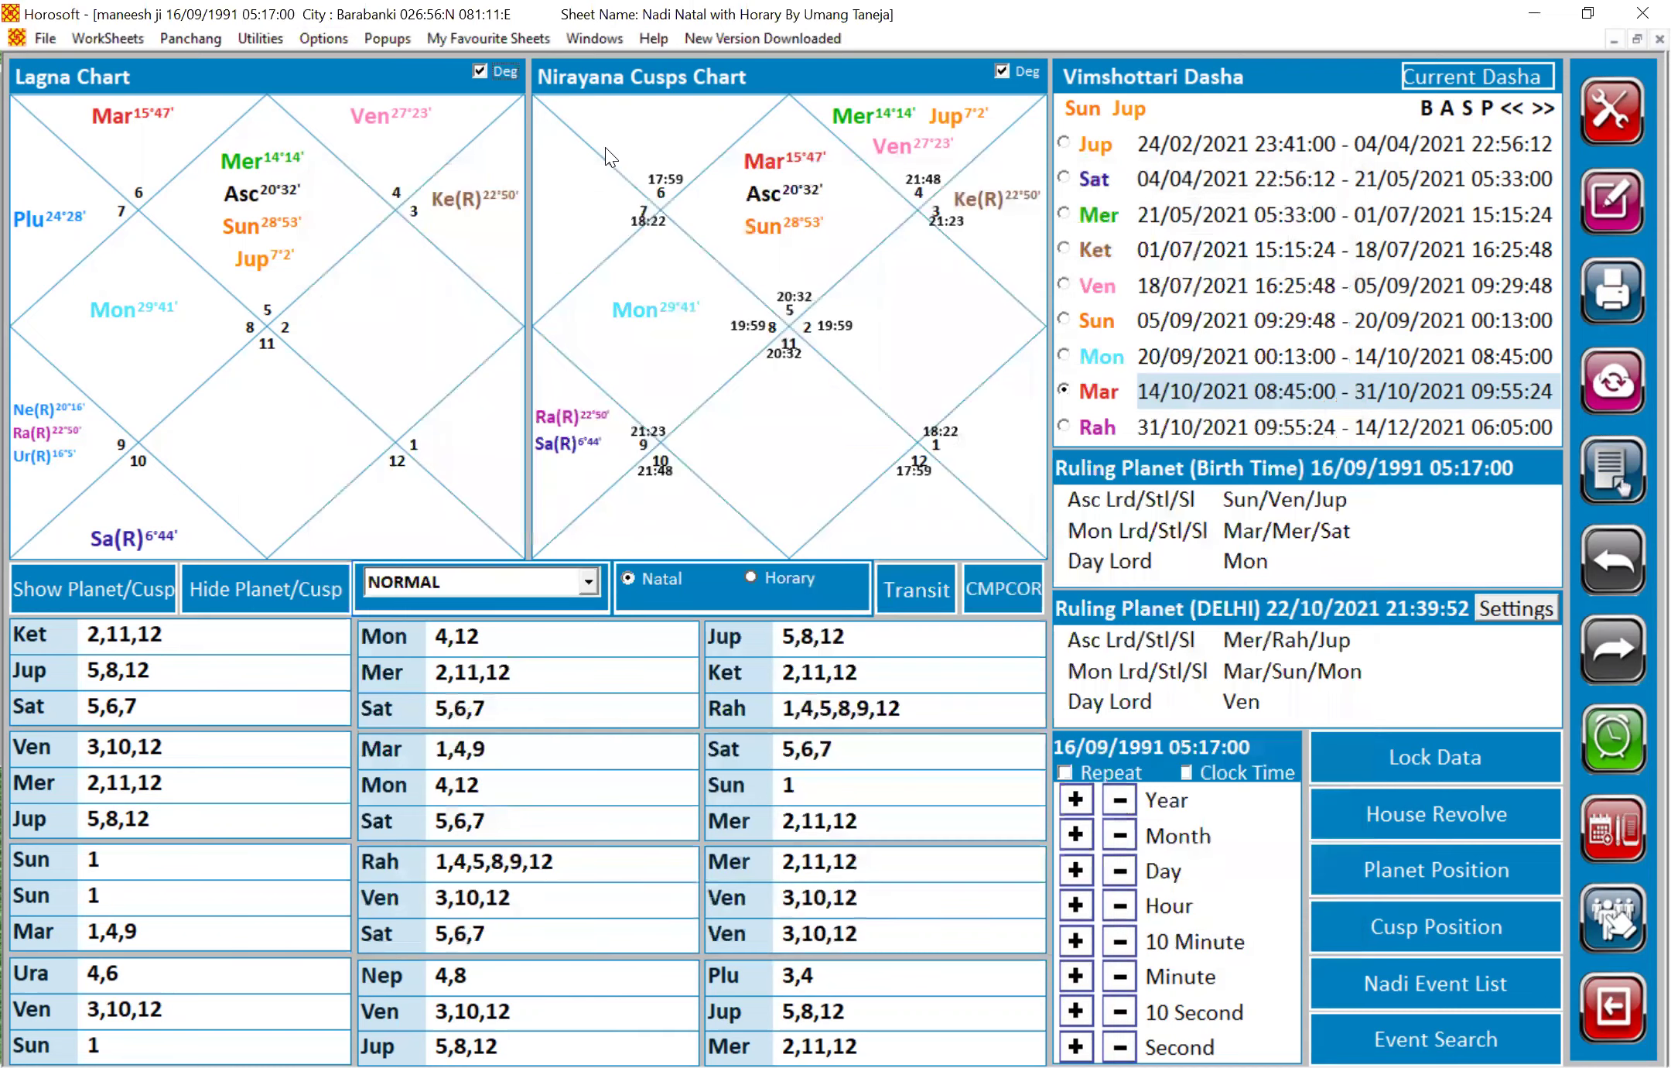
Begin a new natal horoscope with the person's name, date 24/05/1994 and time 12:41:00
{"action": "left_click", "coordinate": [33, 43]}
{"action": "left_click", "coordinate": [89, 67]}
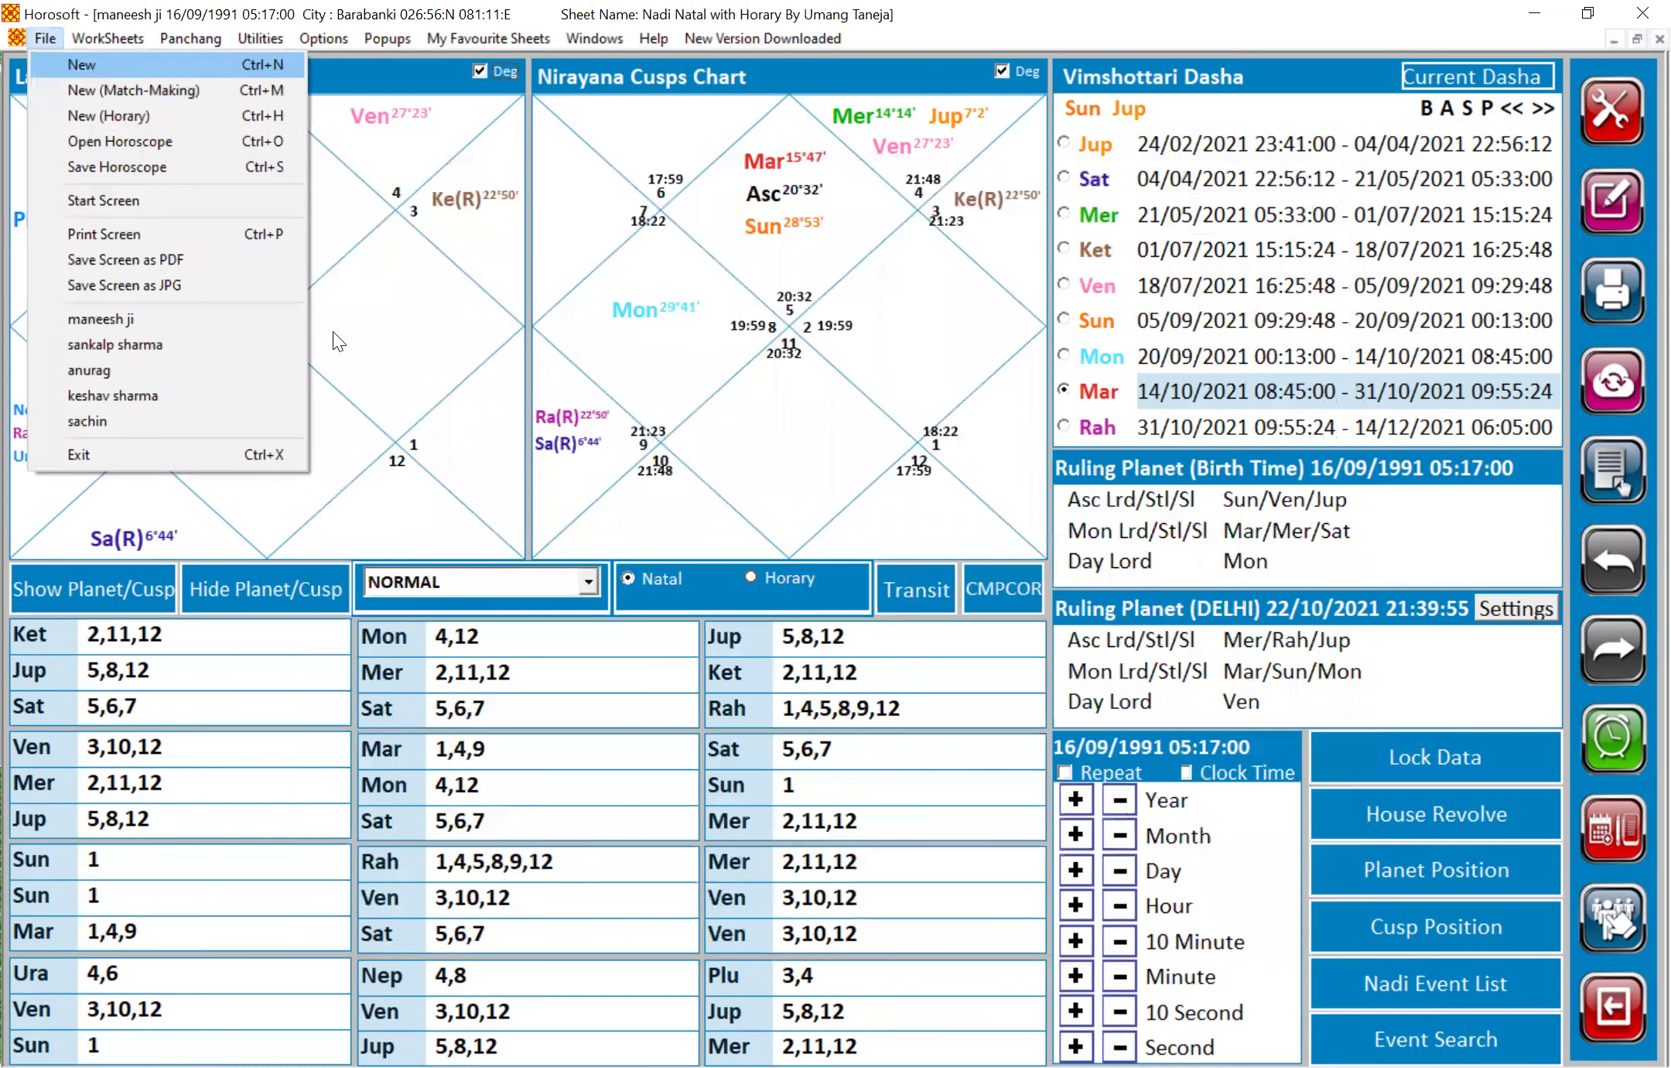
{"action": "type", "text": "tapasya ji"}
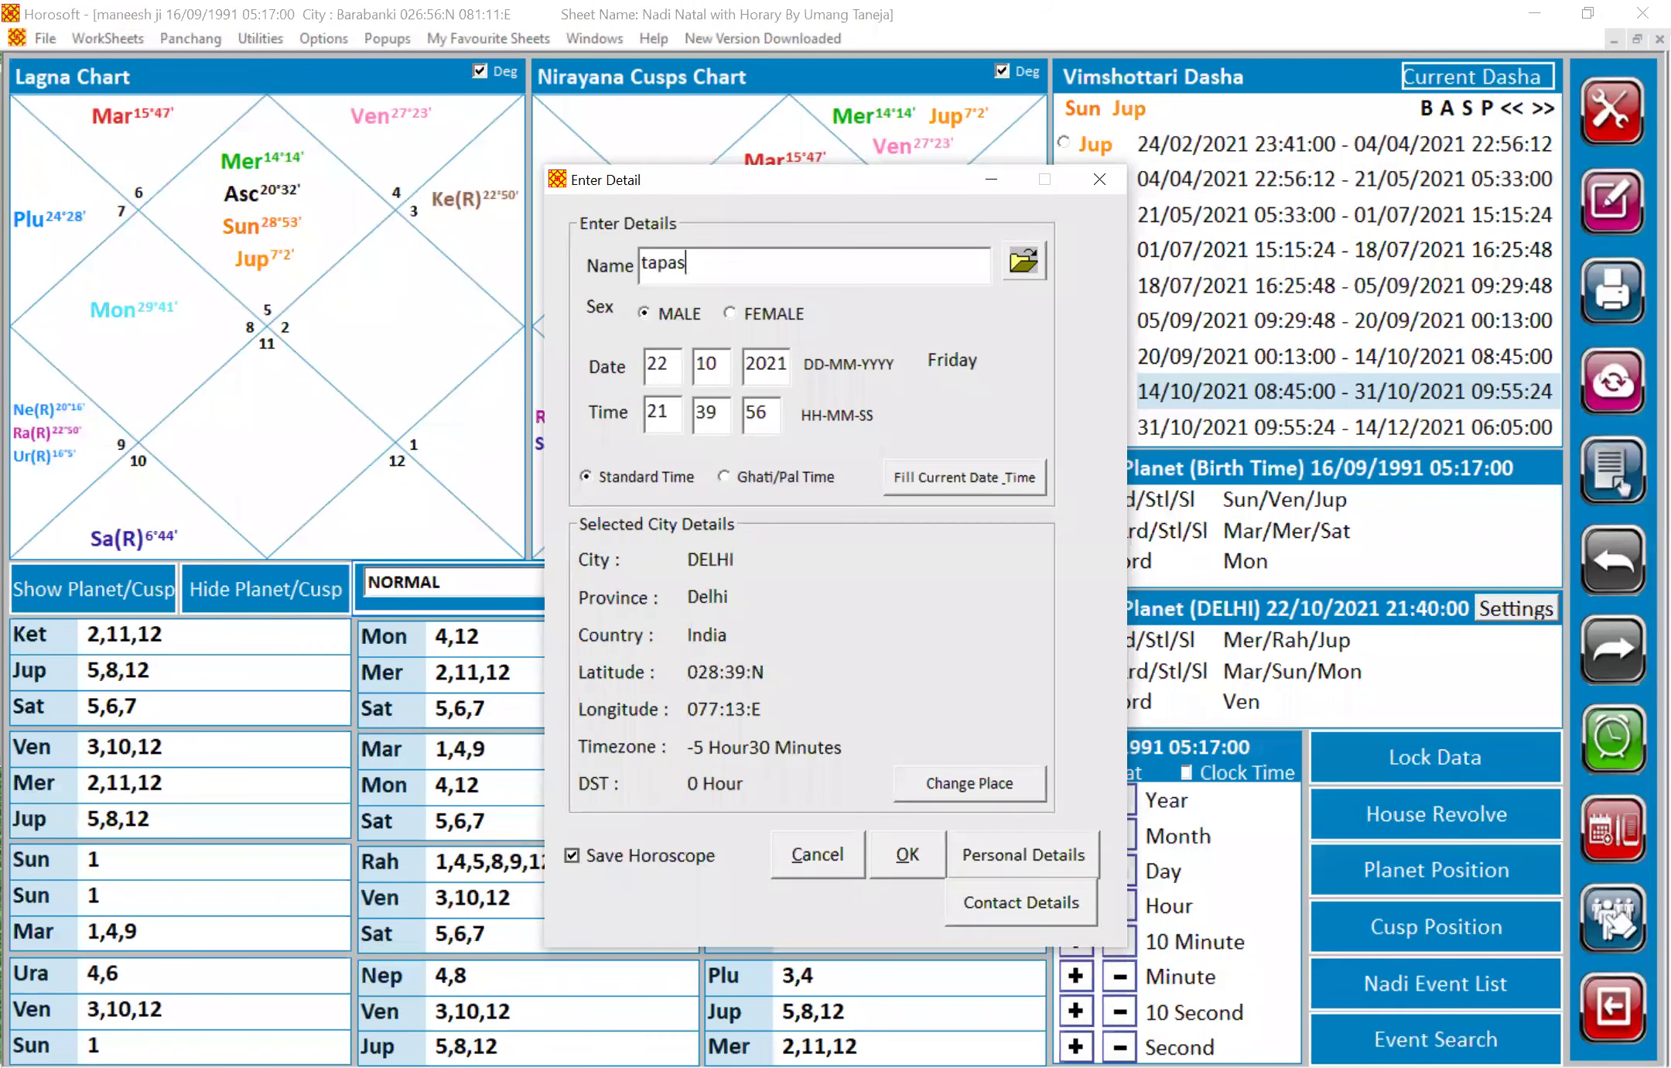
{"action": "left_click", "coordinate": [673, 361]}
{"action": "type", "text": "2405"}
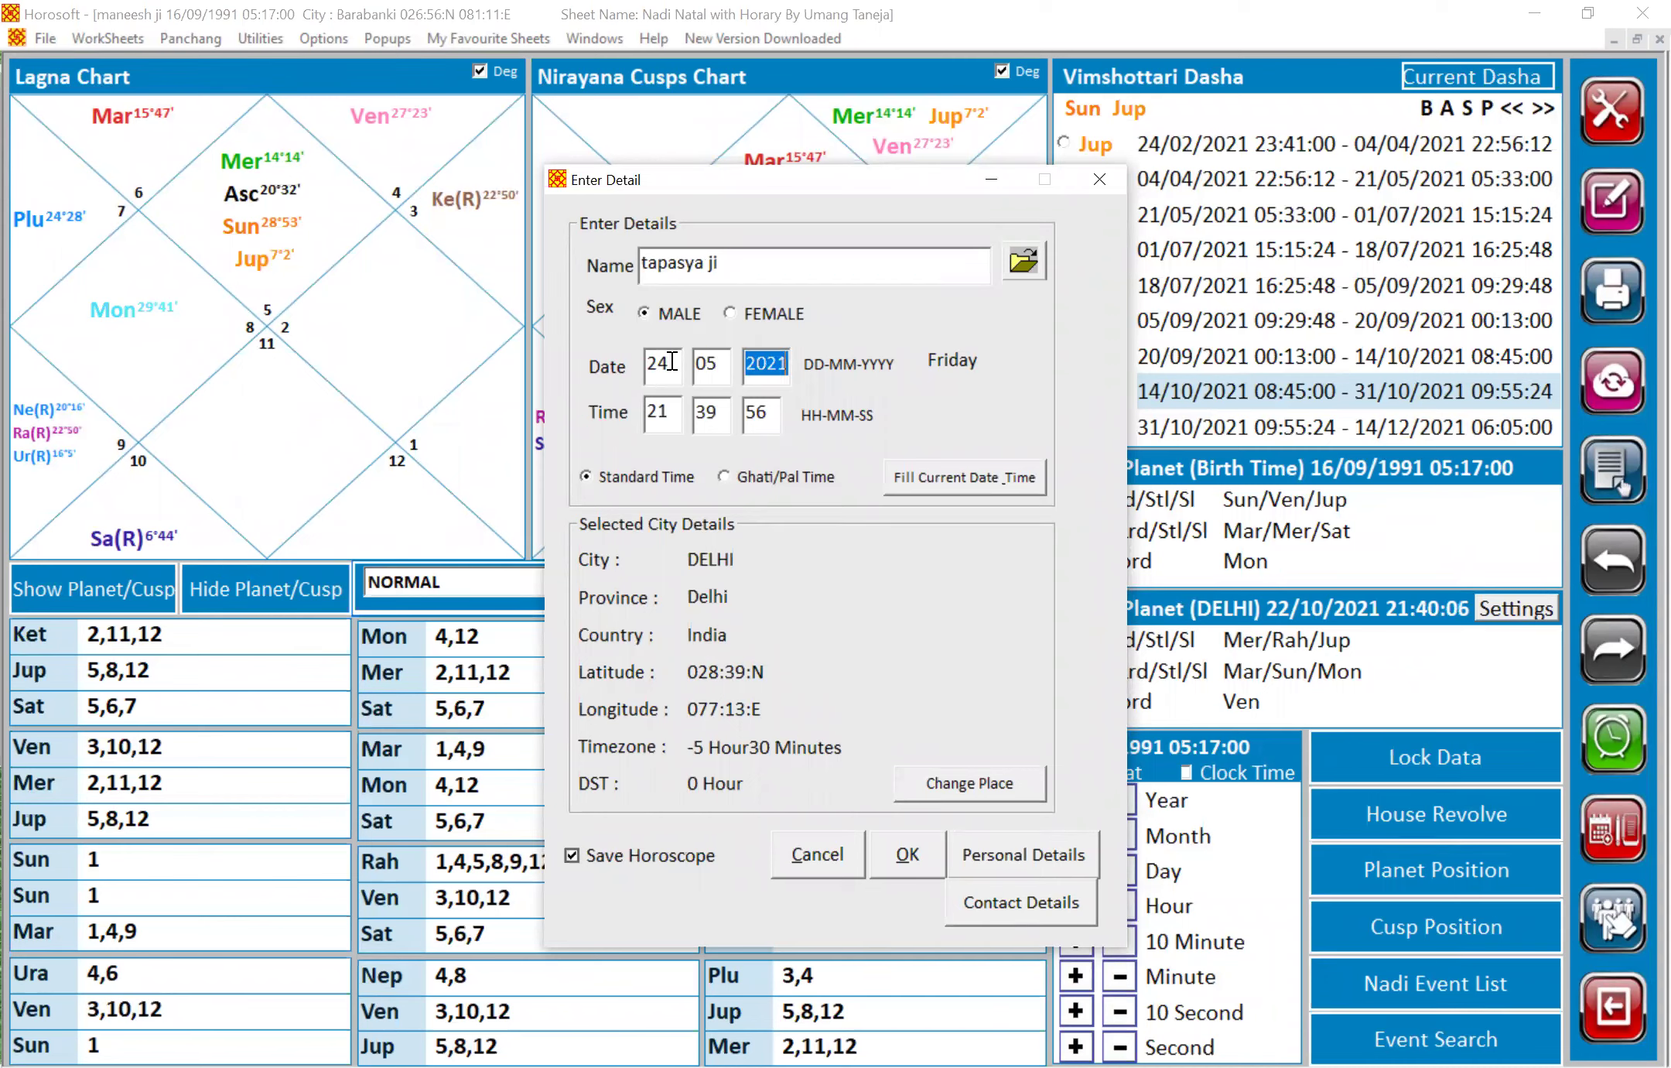
{"action": "type", "text": "1994"}
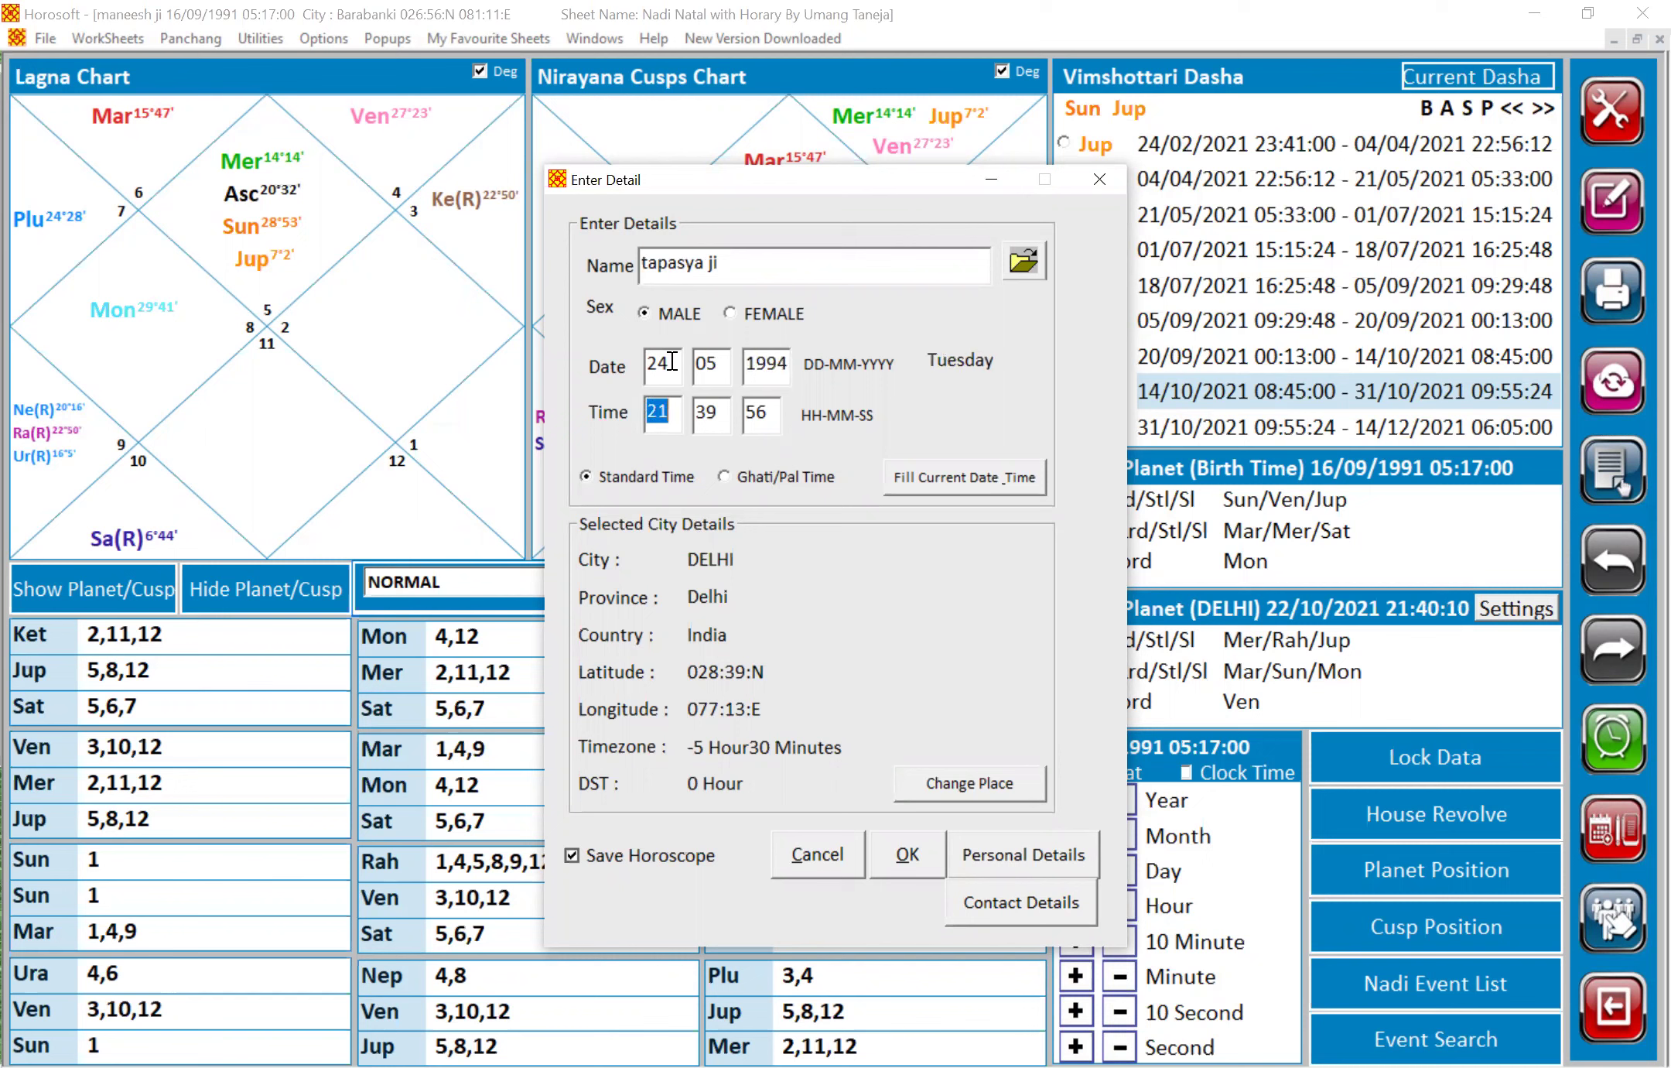
{"action": "type", "text": "12"}
{"action": "type", "text": "41"}
{"action": "type", "text": "00"}
{"action": "left_click", "coordinate": [991, 794]}
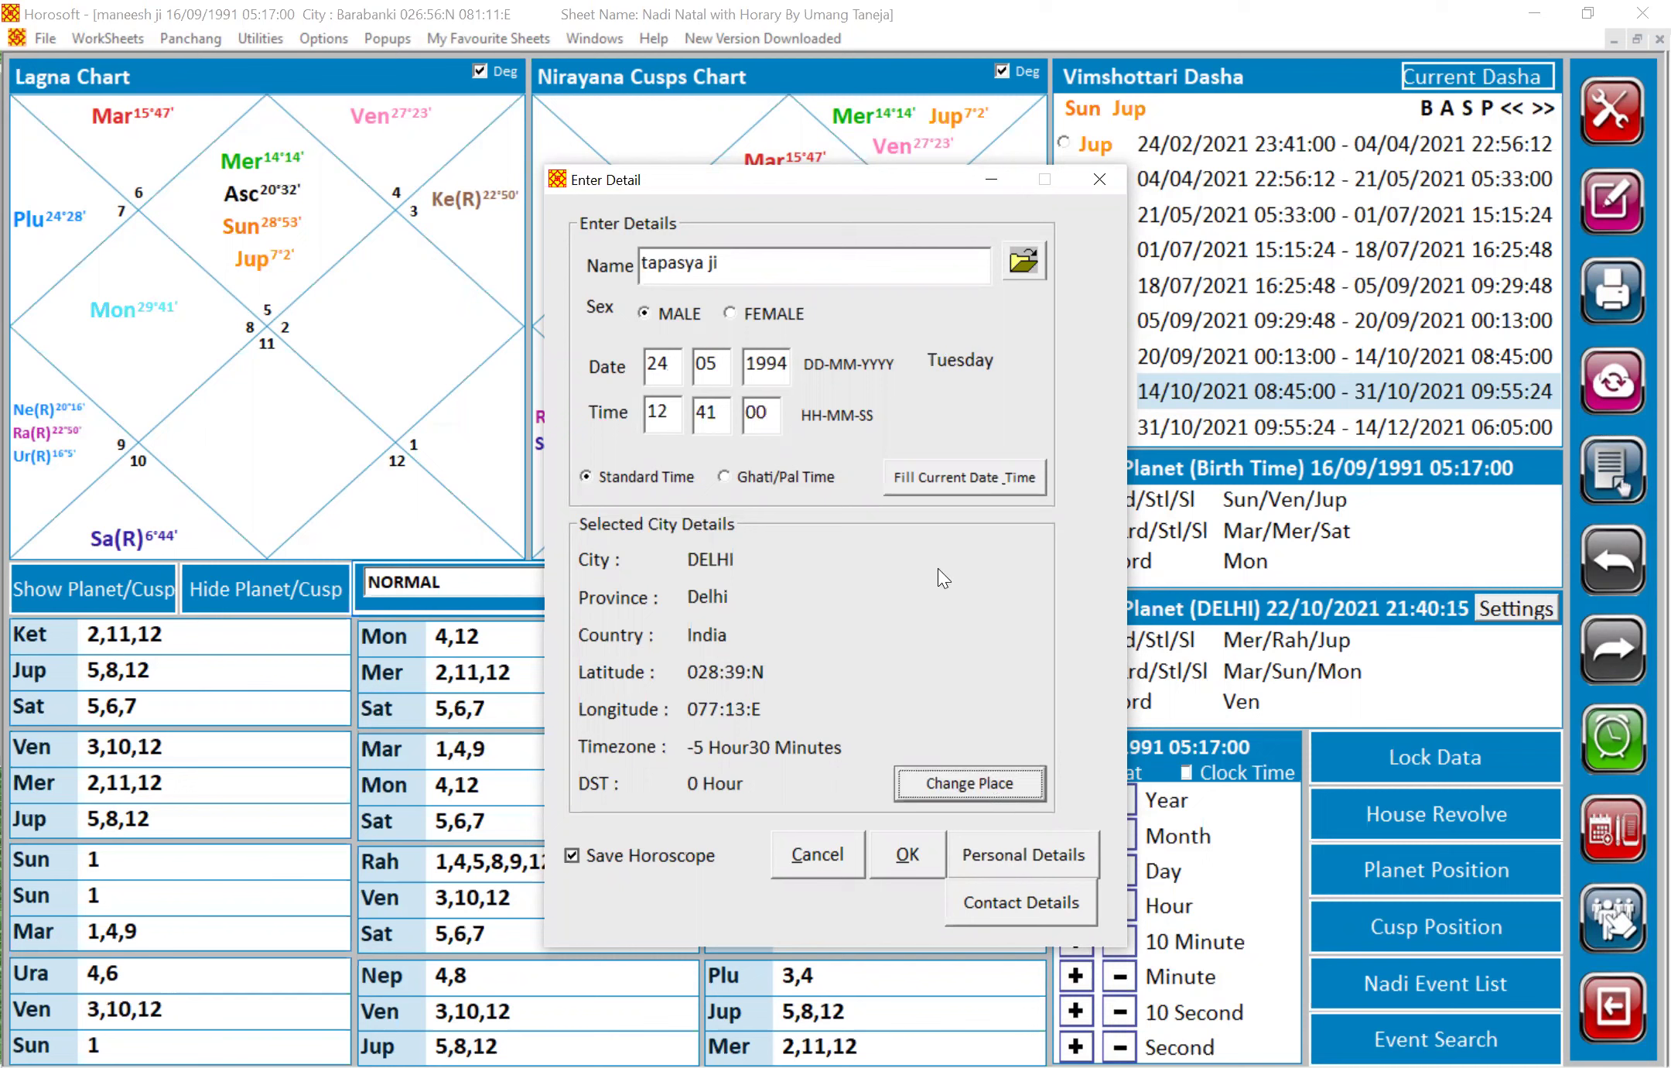
Set the birthplace to Kanpur, Uttar Pradesh
{"action": "left_click", "coordinate": [855, 246]}
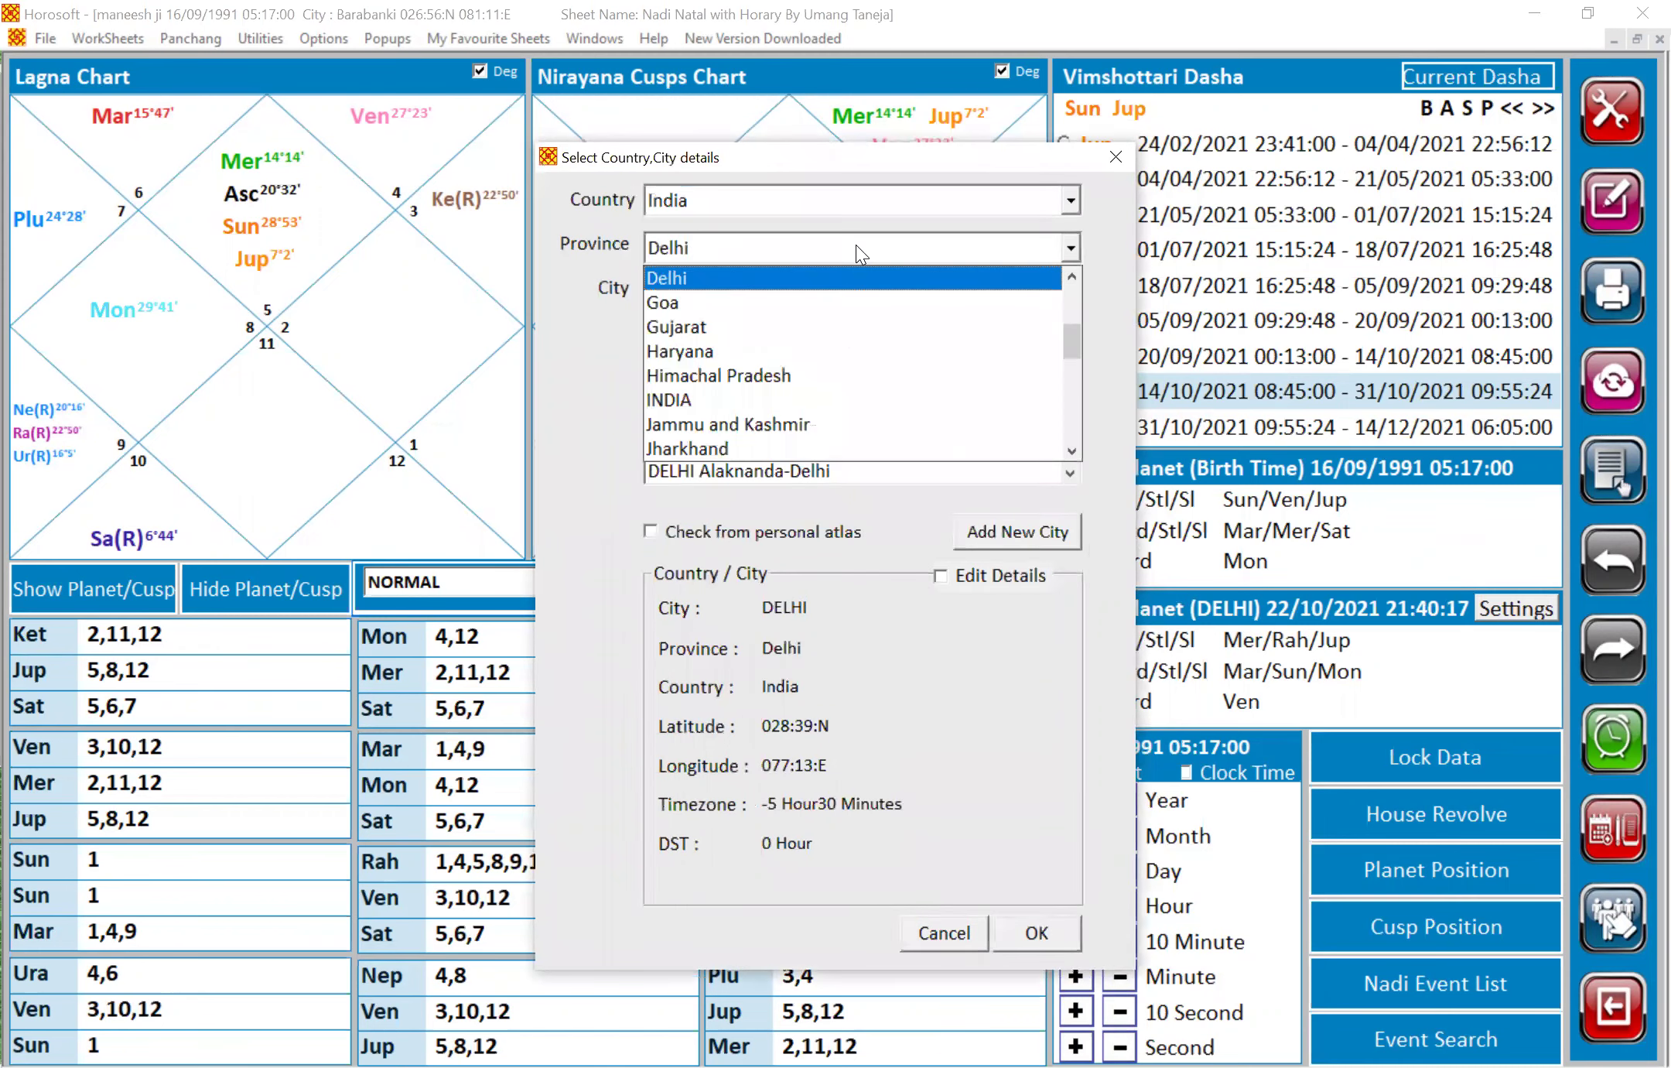
{"action": "key", "text": "u"}
{"action": "left_click", "coordinate": [784, 444]}
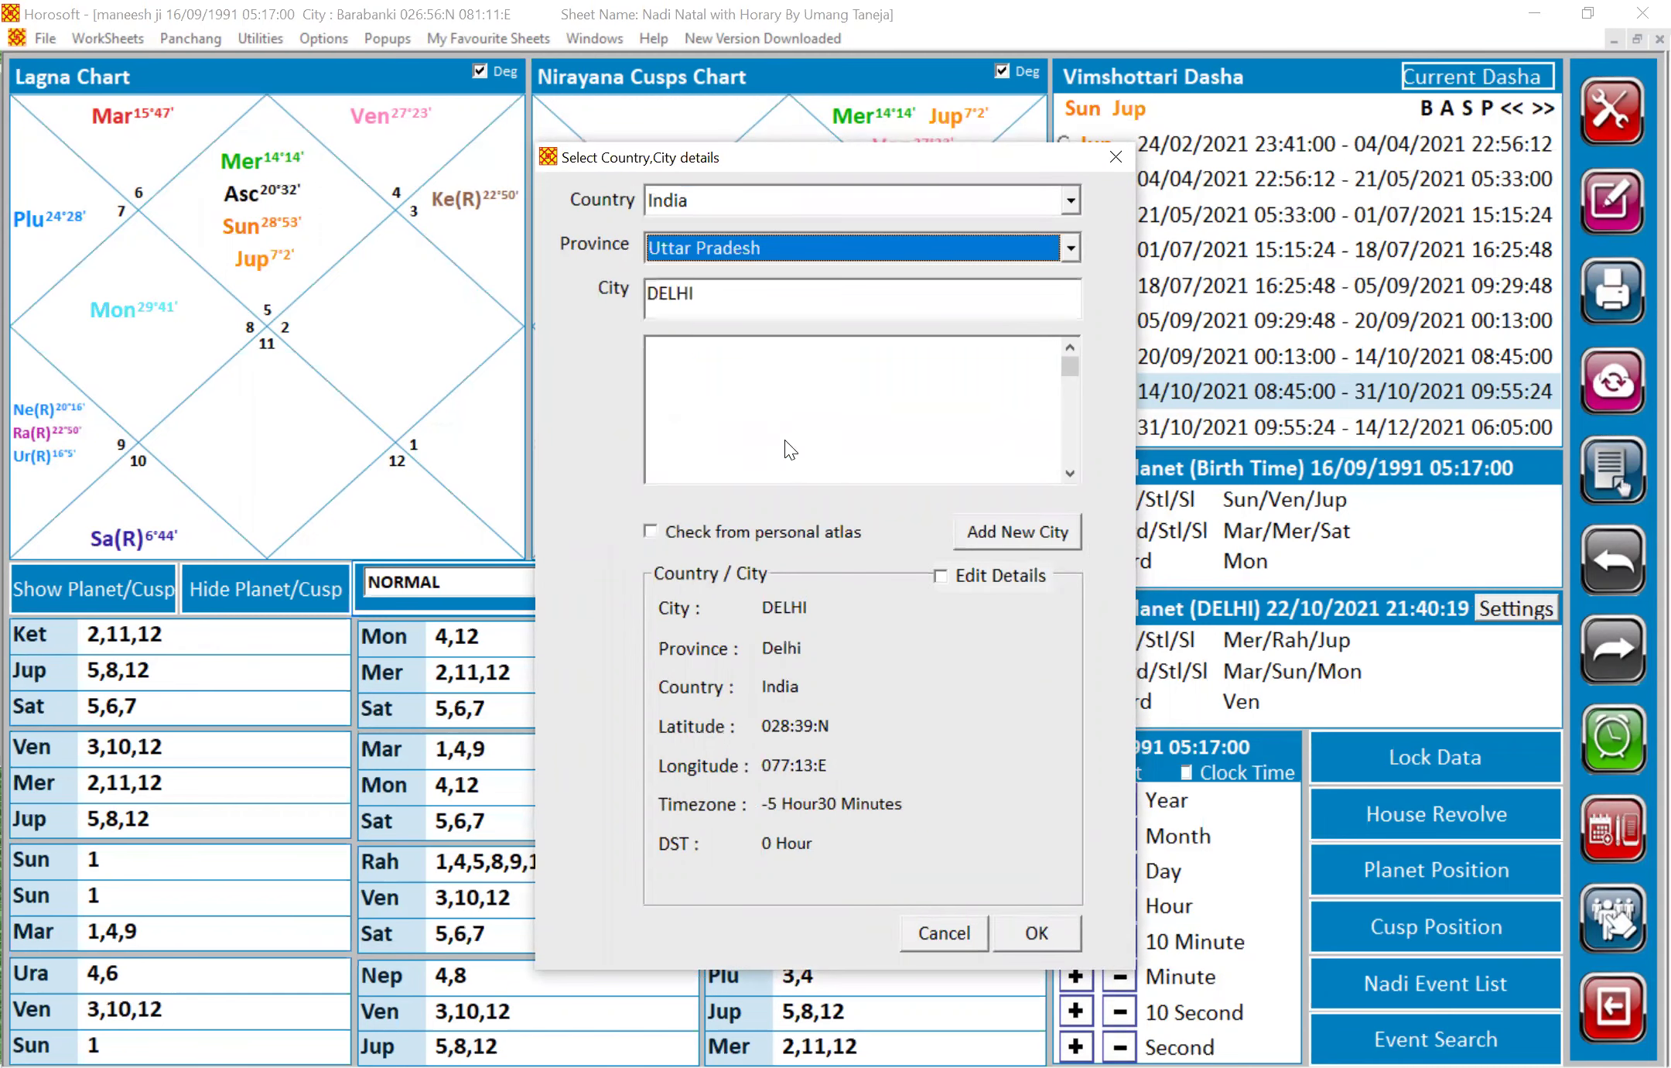
{"action": "left_click", "coordinate": [770, 303]}
{"action": "type", "text": "k"}
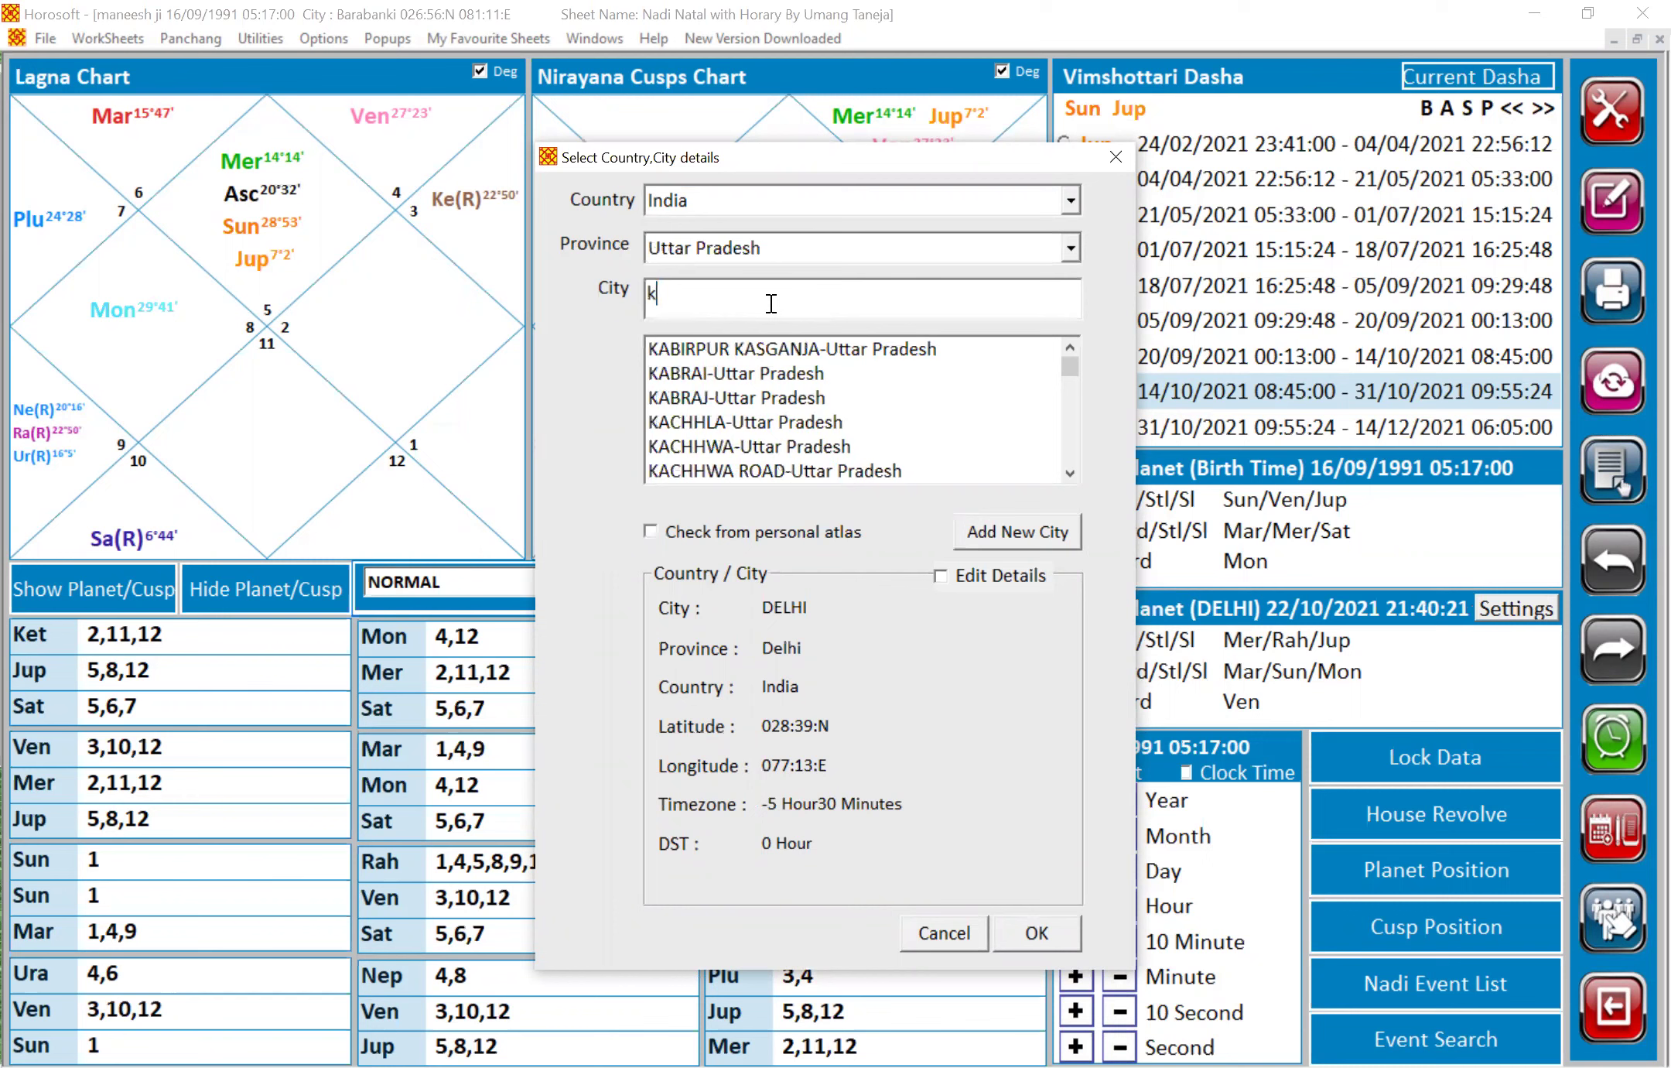
{"action": "type", "text": "anpur"}
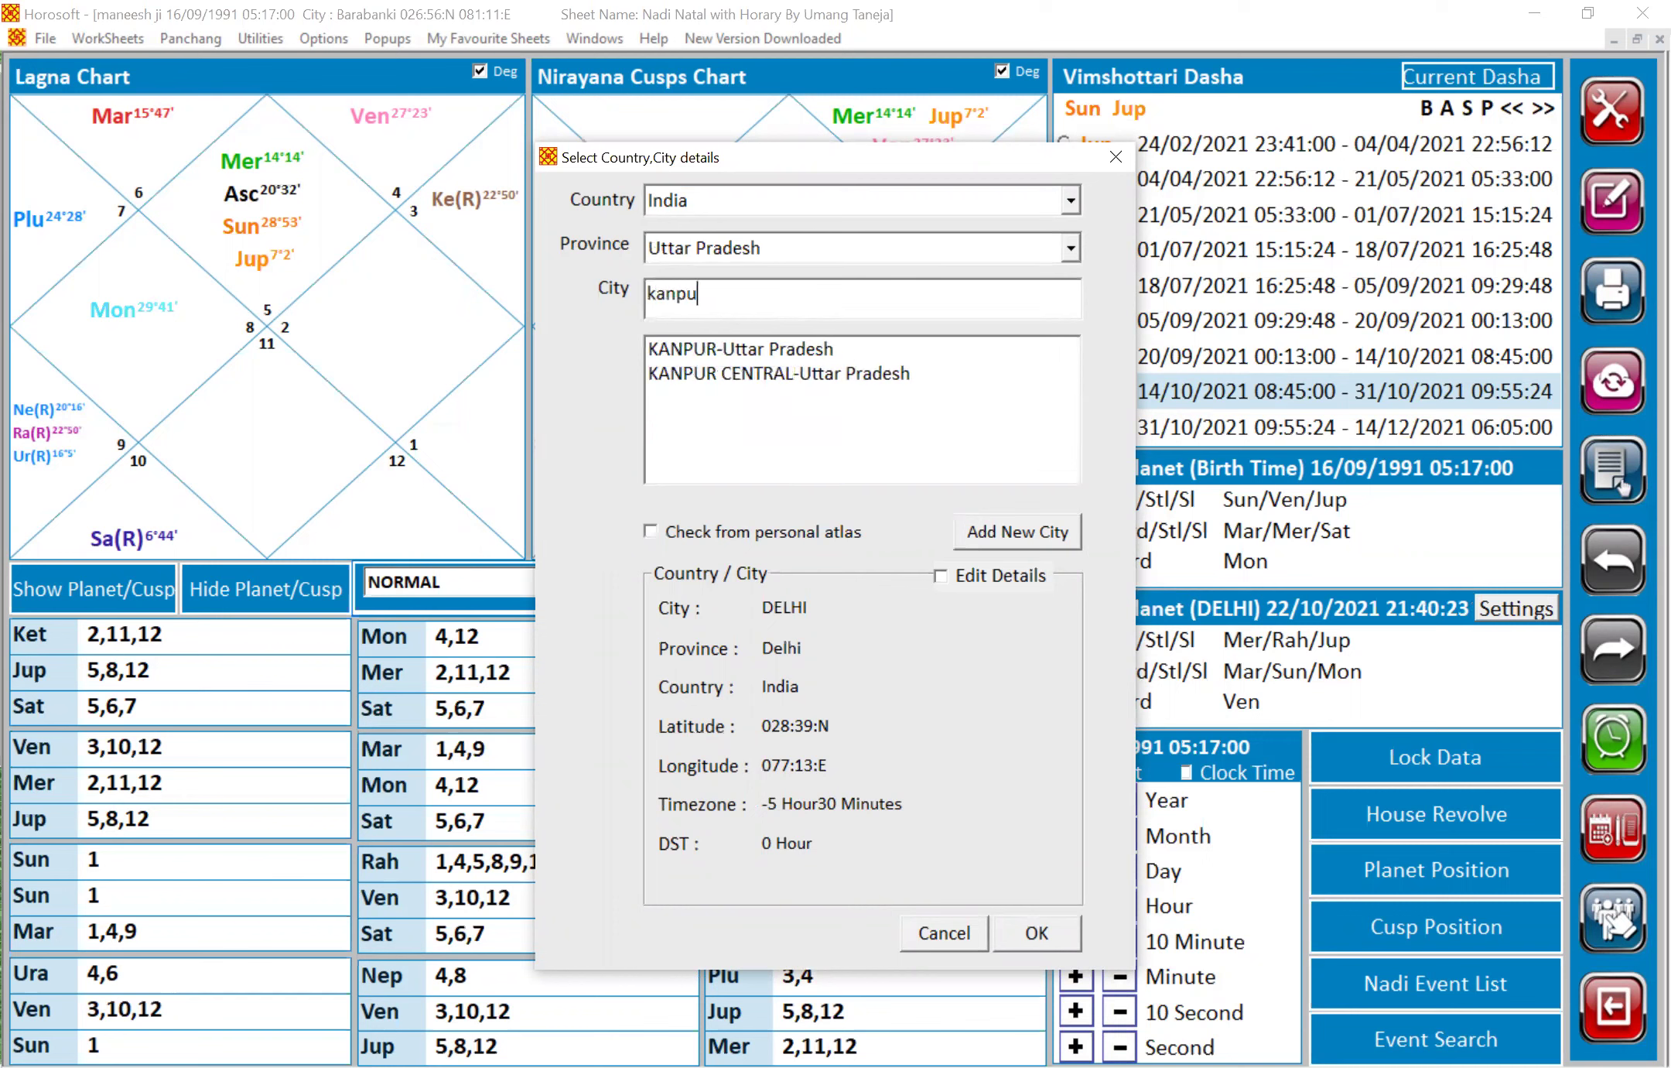
{"action": "double_click", "coordinate": [721, 347]}
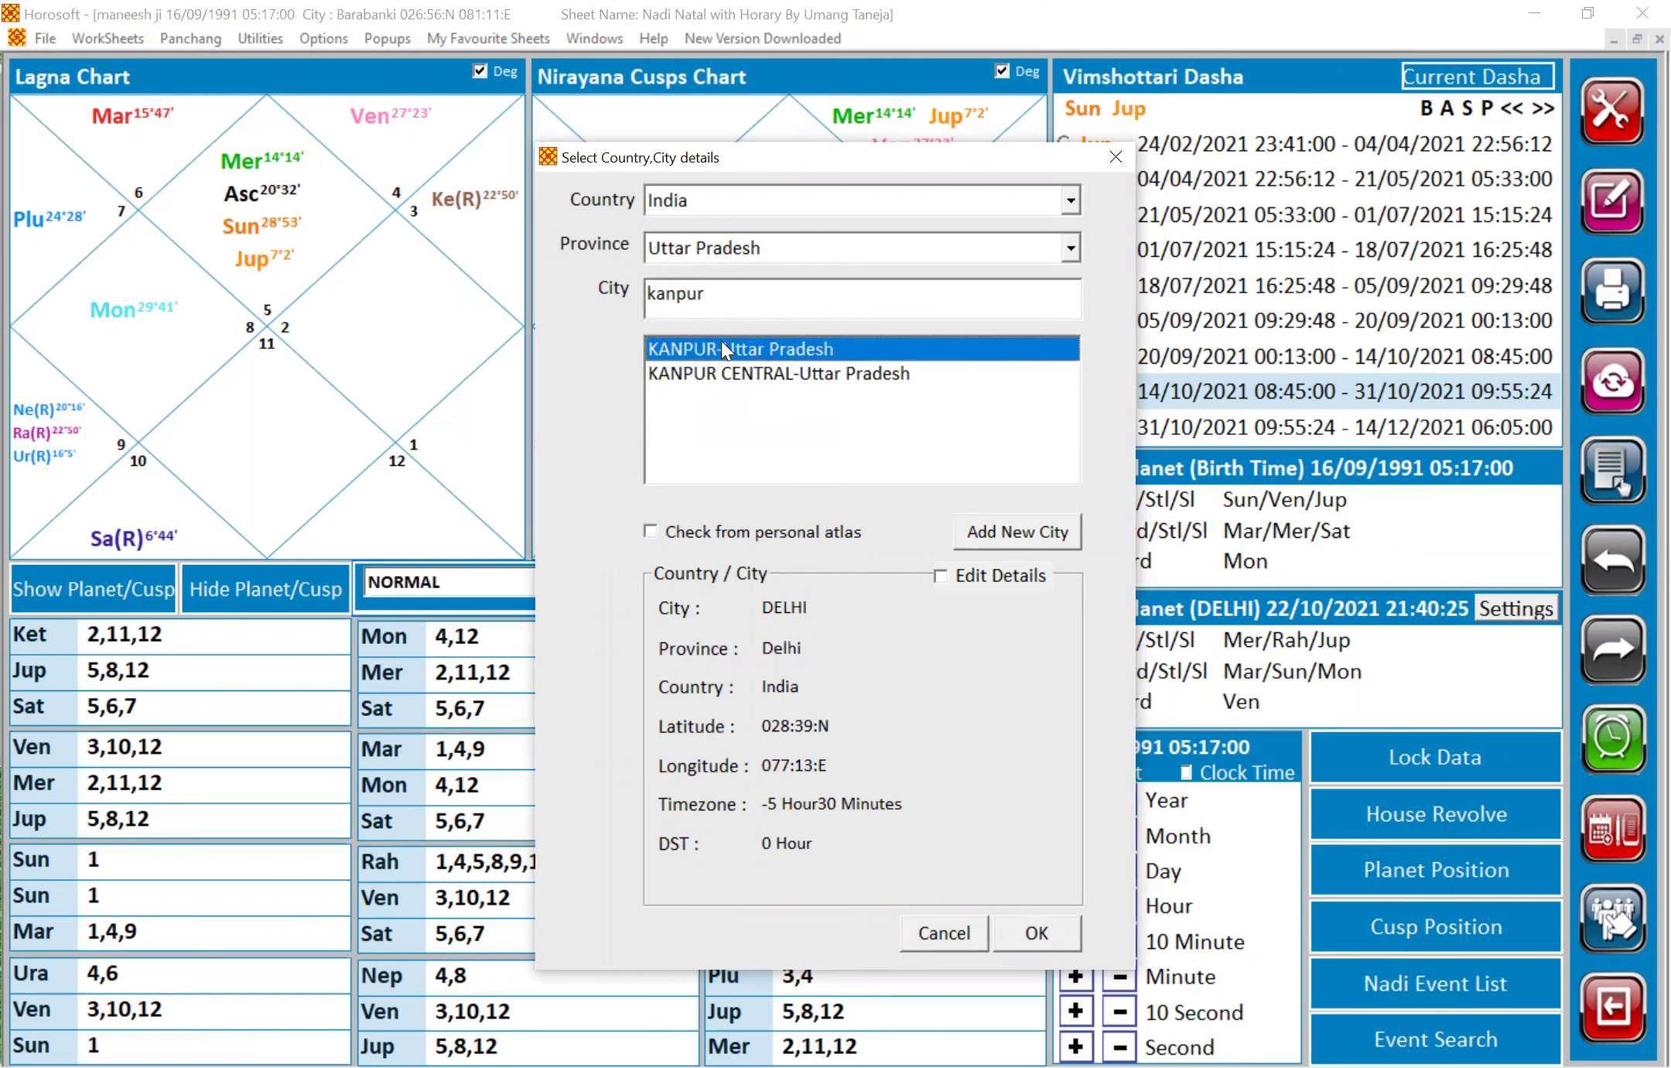
{"action": "left_click", "coordinate": [1043, 919]}
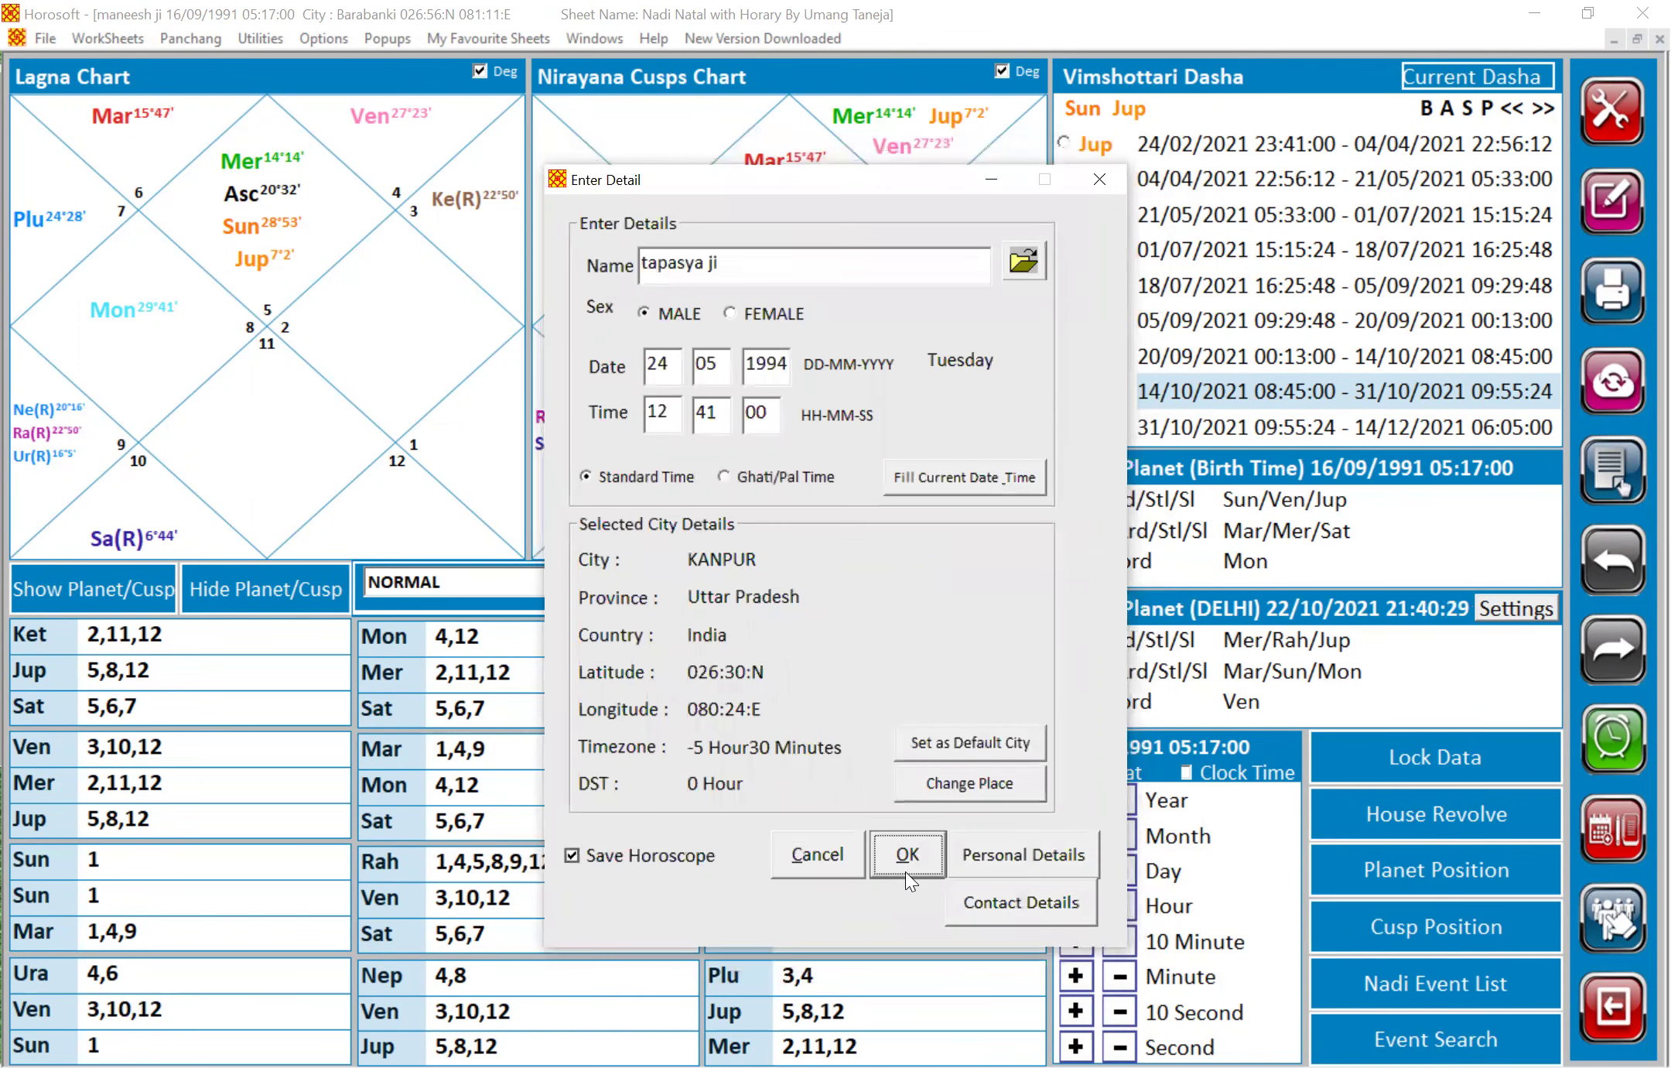
Accept the birth details, save the horoscope and display its chart
{"action": "left_click", "coordinate": [906, 872]}
{"action": "left_click", "coordinate": [998, 902]}
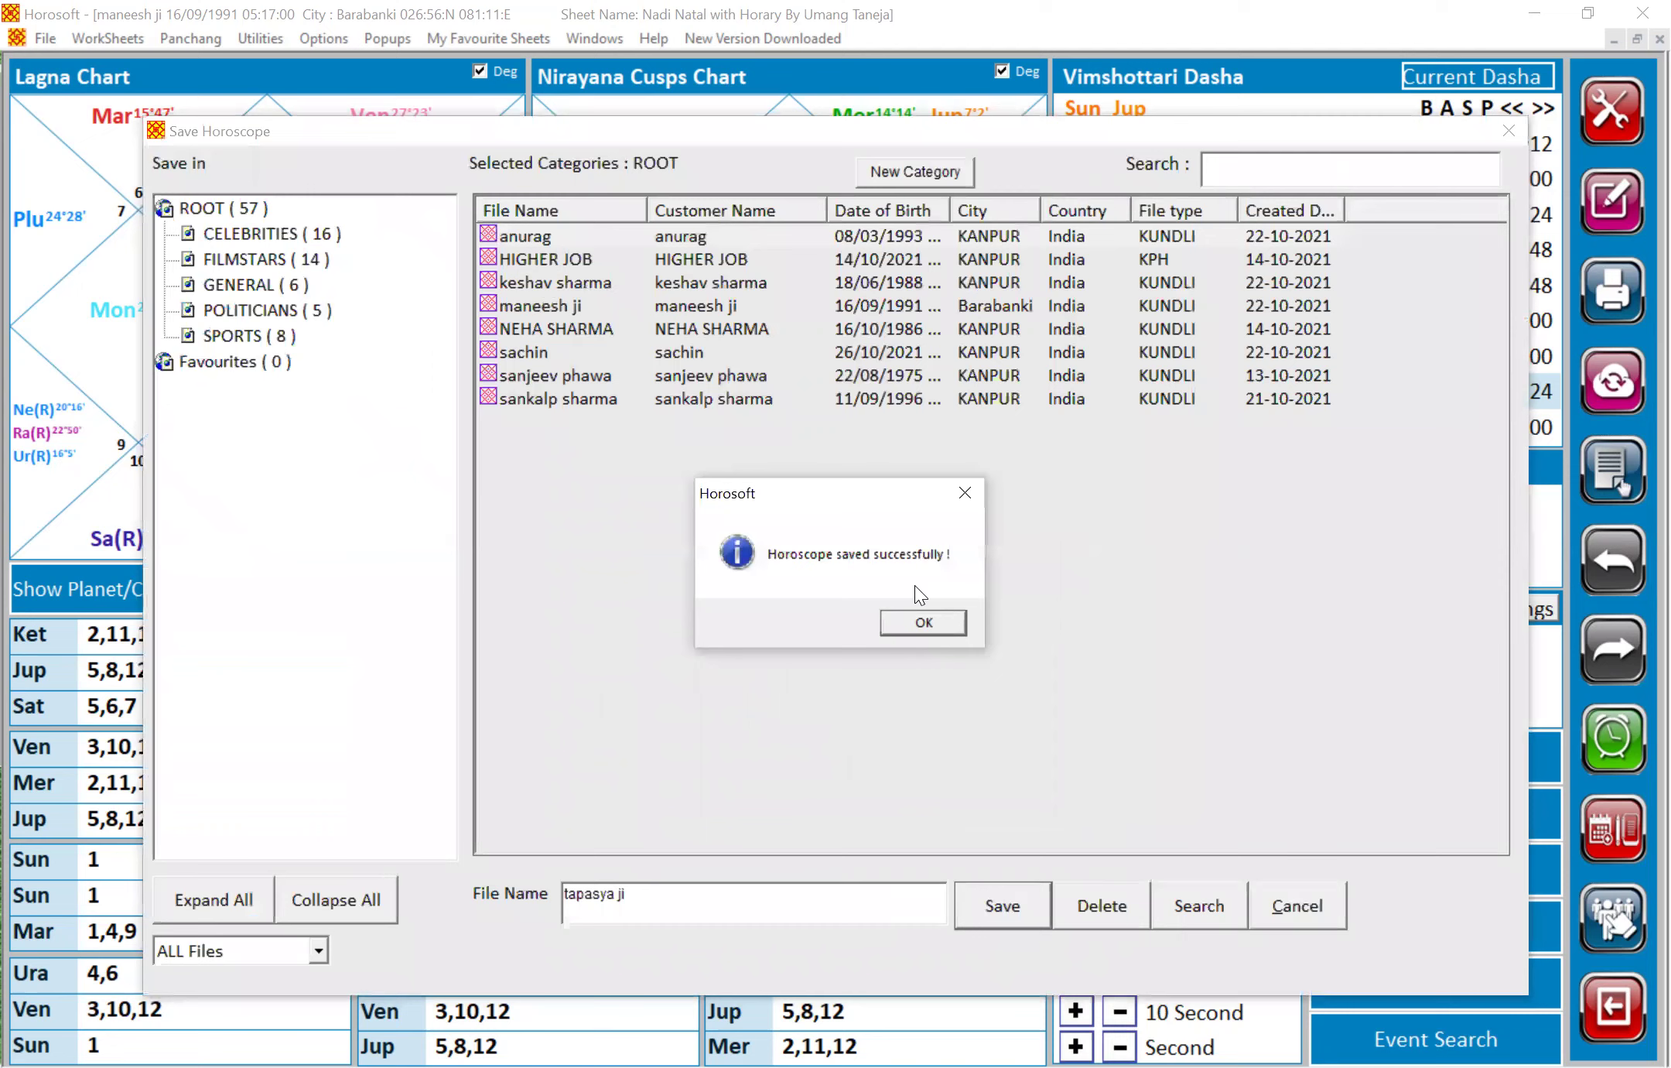
{"action": "left_click", "coordinate": [913, 629]}
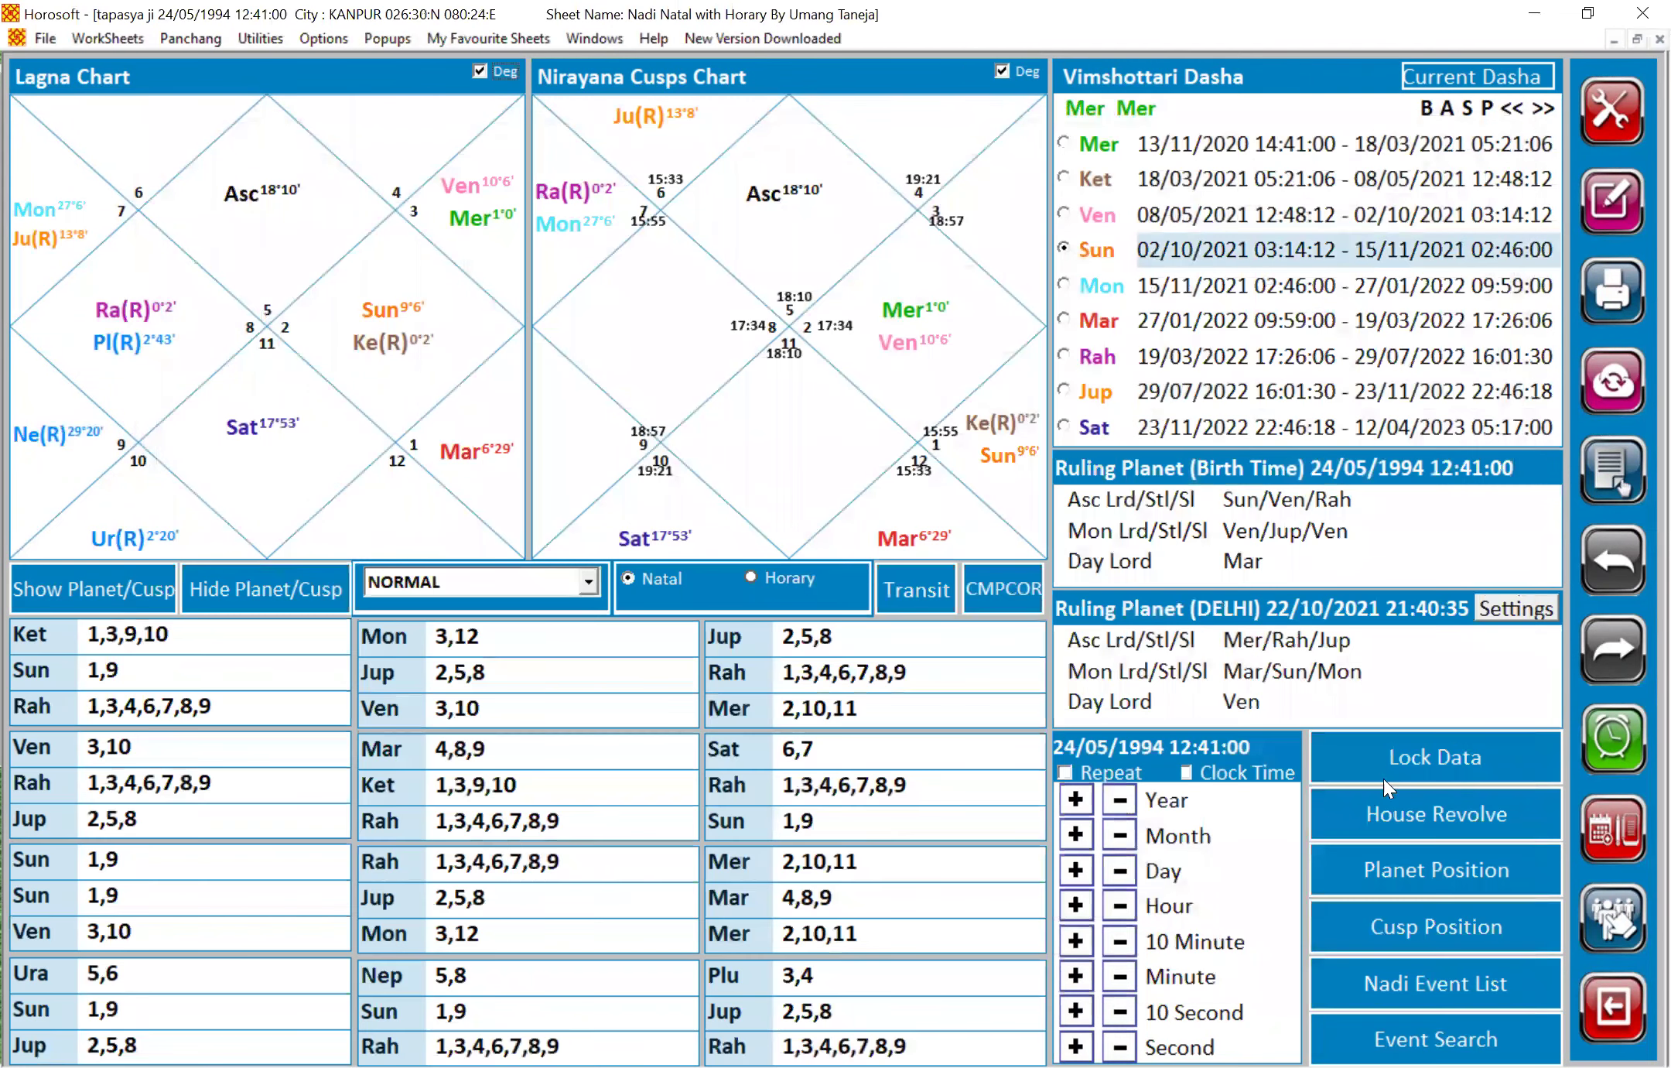
Show the Nirayana Cusps table of signs, degrees and lords for the 1994 Kanpur chart
{"action": "left_click", "coordinate": [1421, 917]}
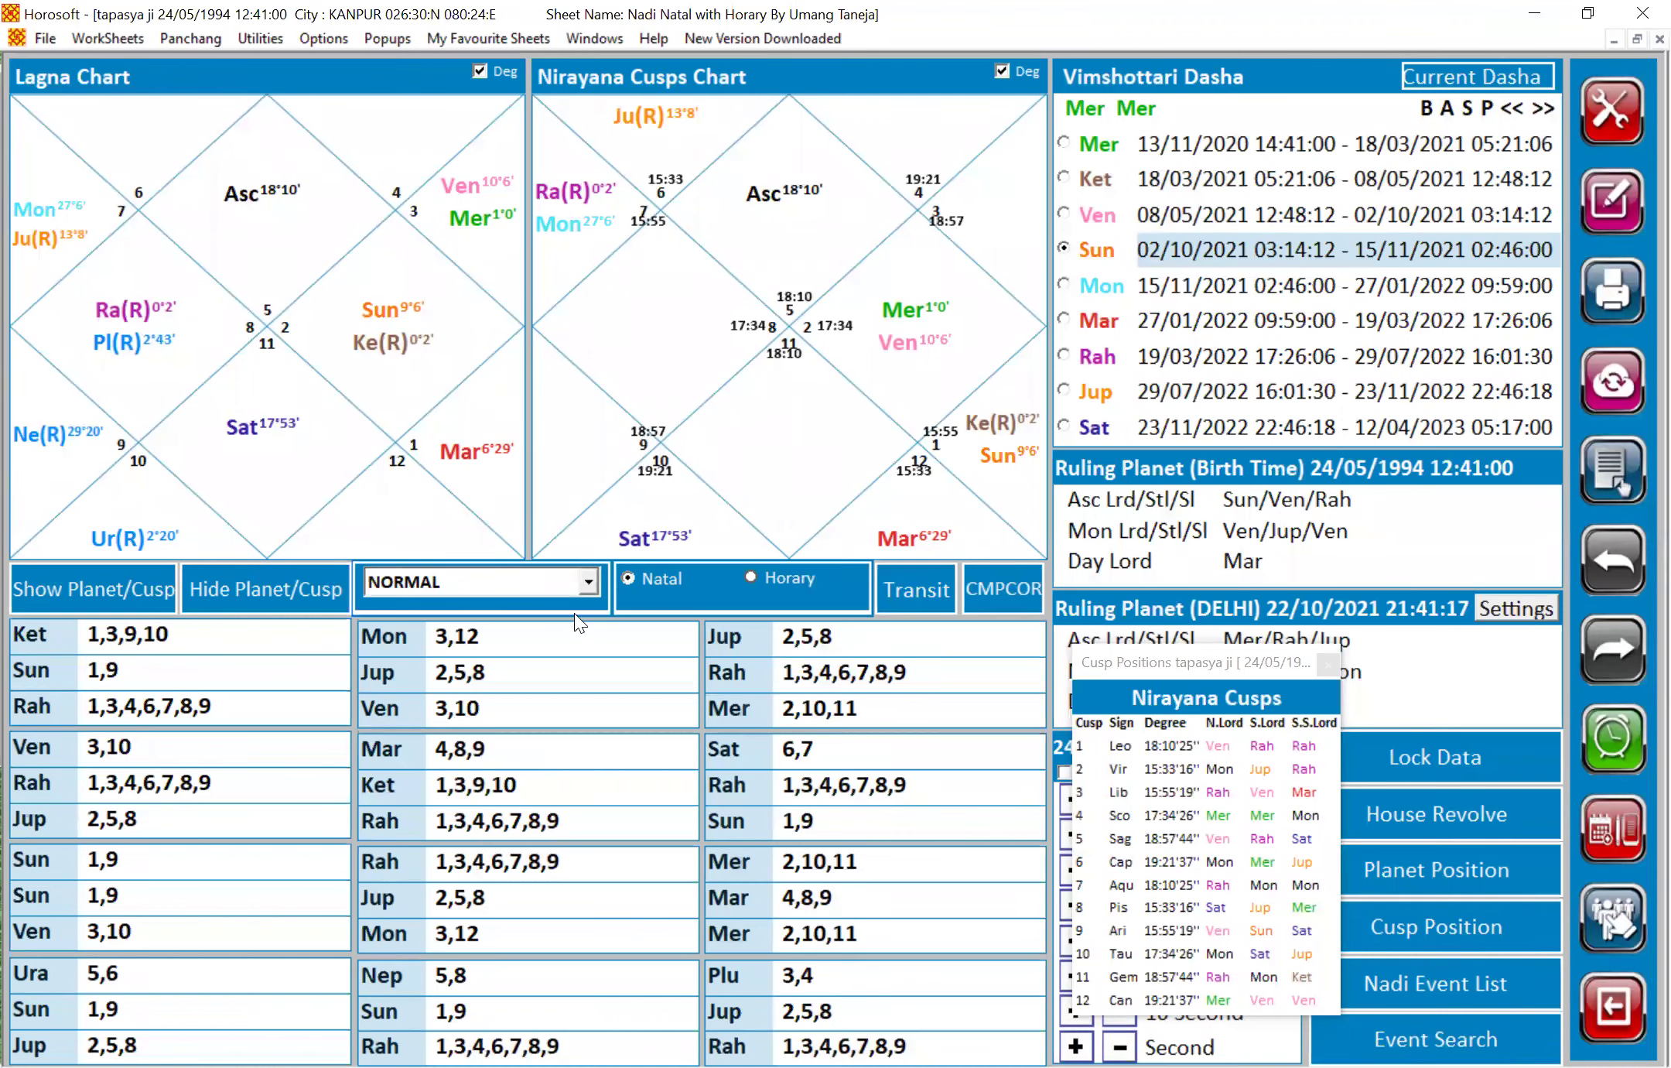
{"action": "left_click", "coordinate": [662, 573]}
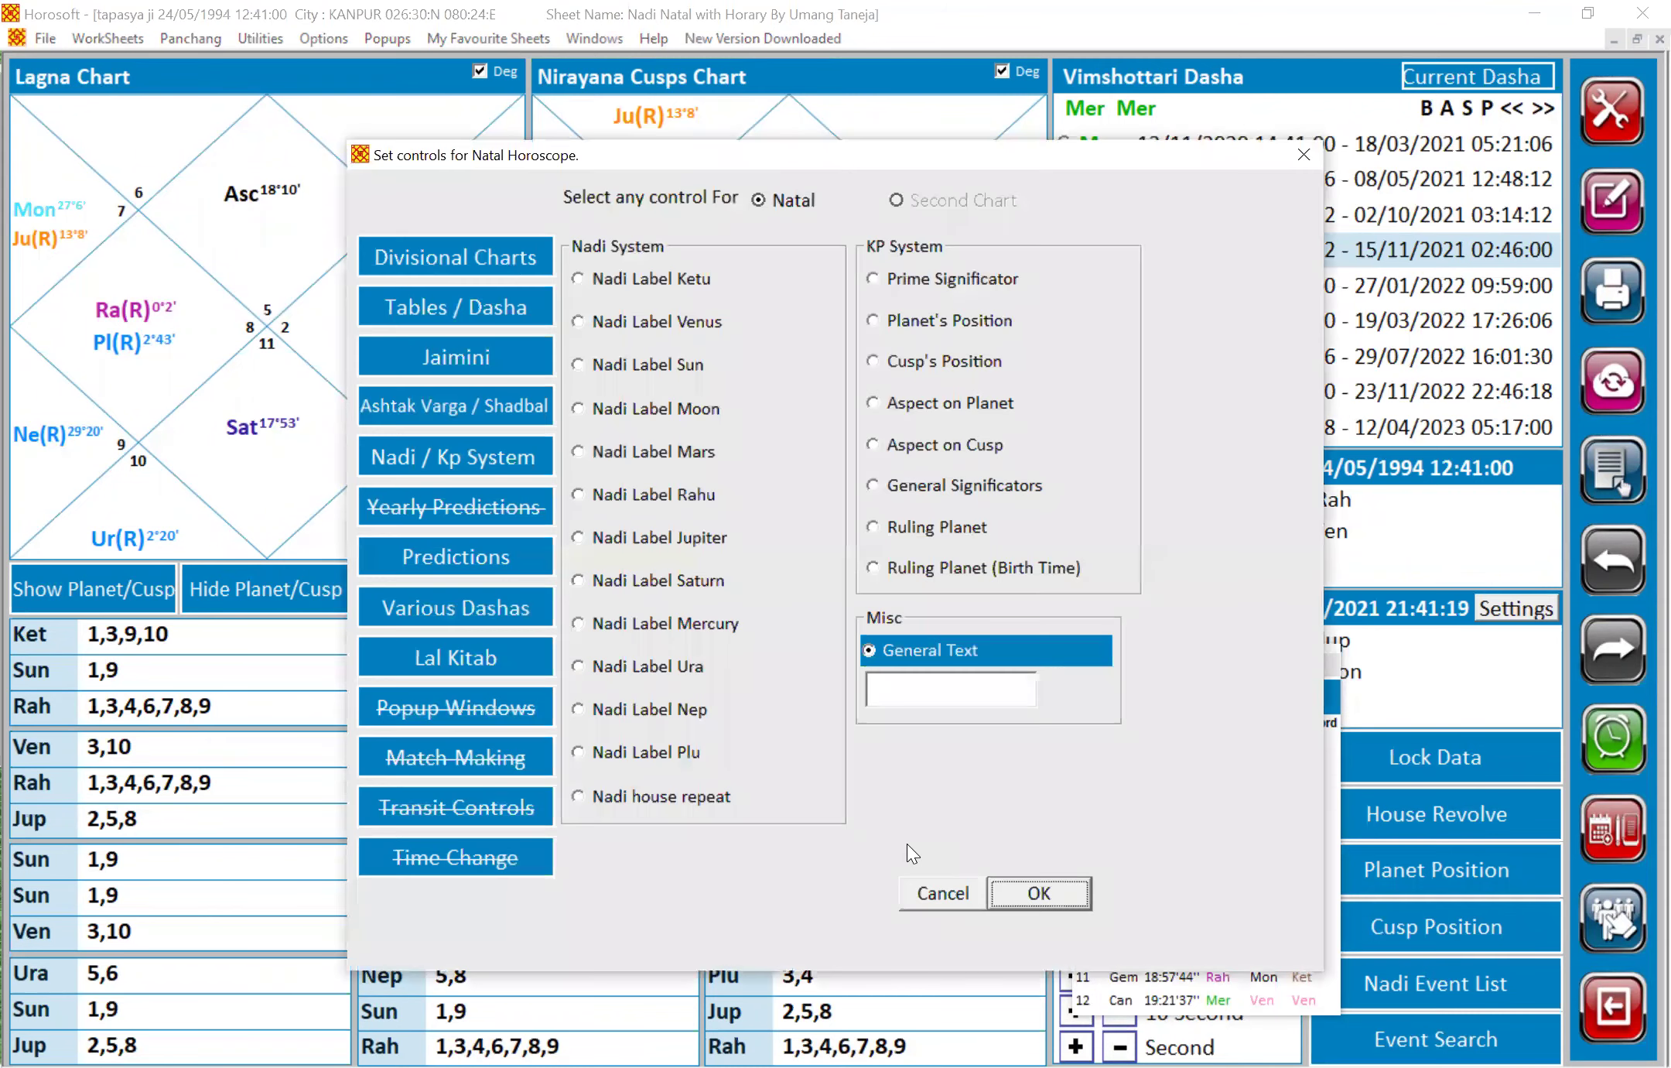
{"action": "left_click", "coordinate": [944, 894]}
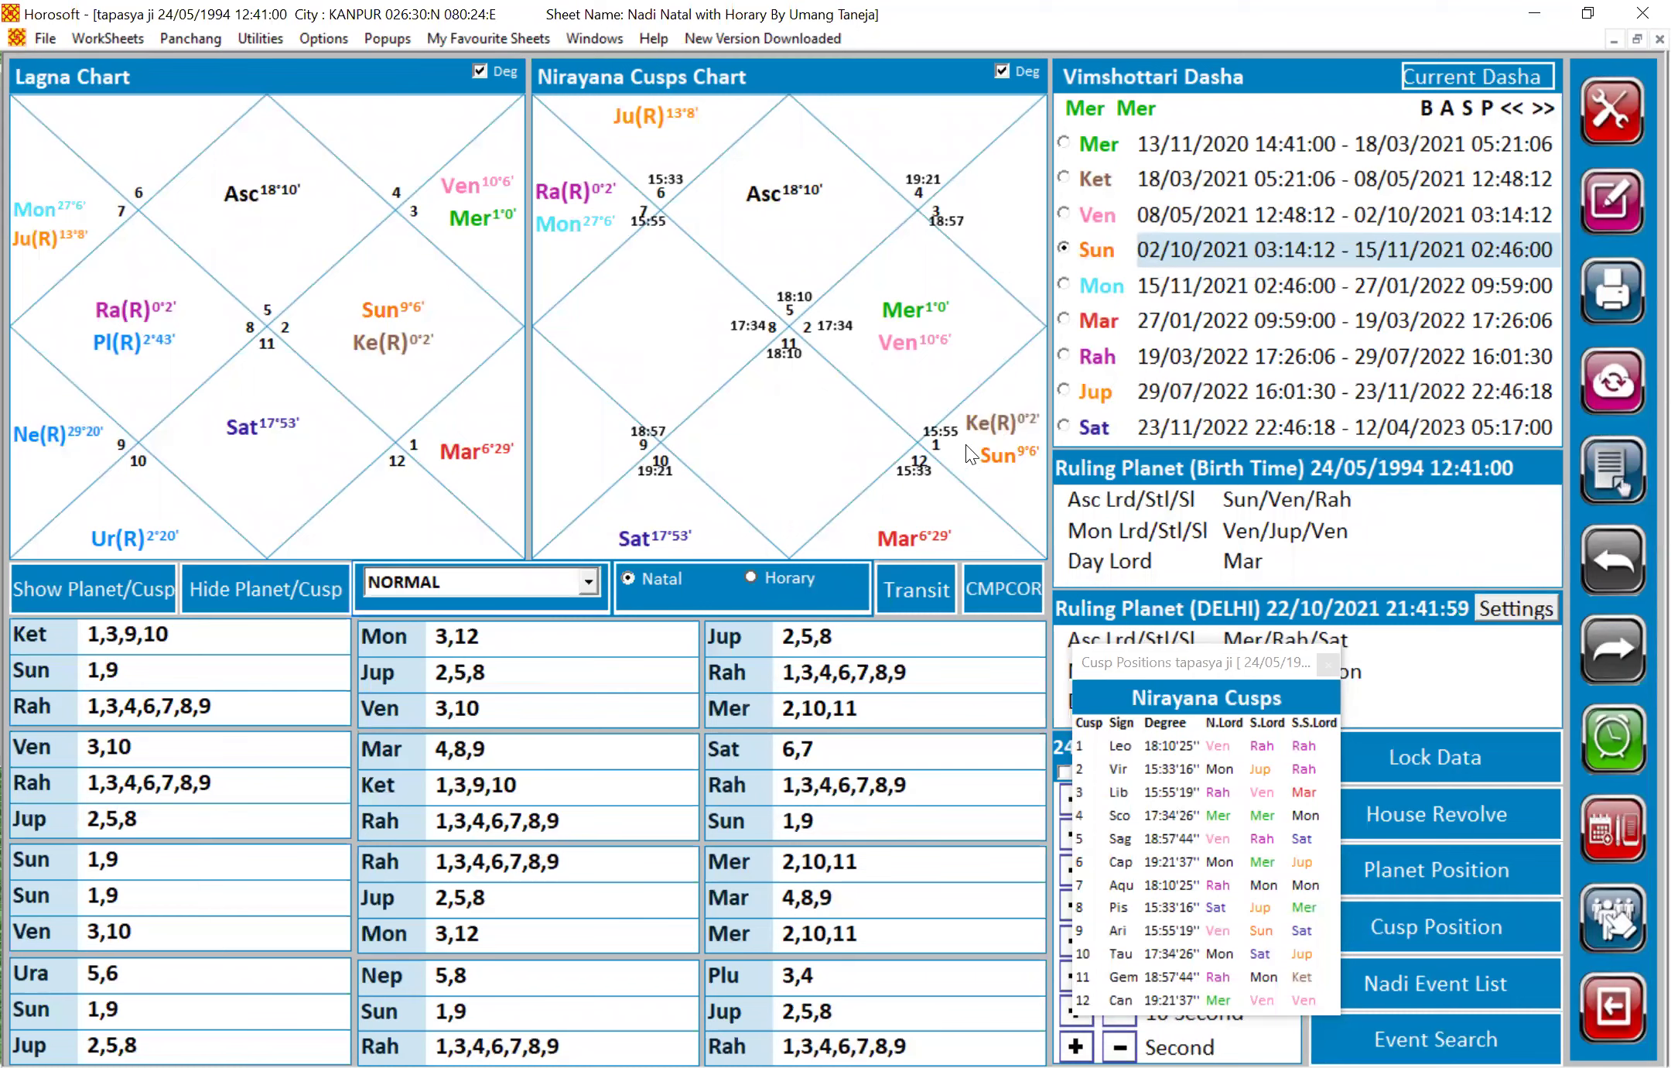
{"action": "mouse_move", "coordinate": [976, 424]}
{"action": "left_click", "coordinate": [42, 39]}
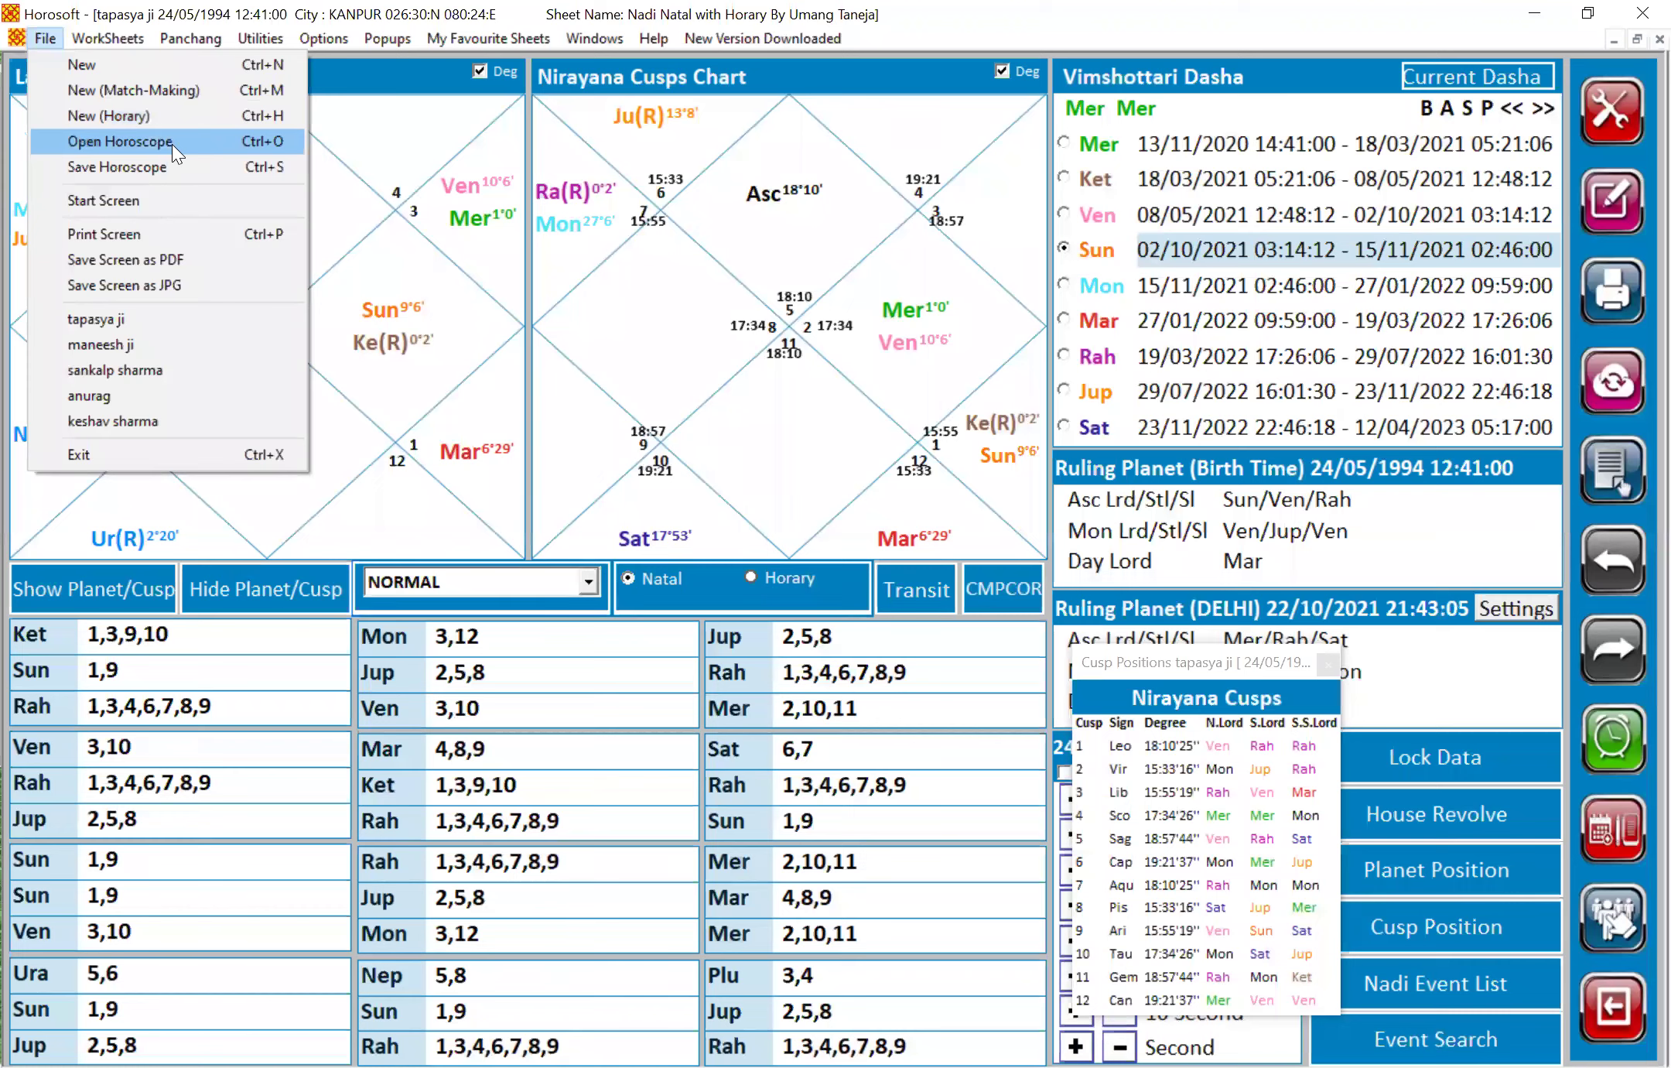
{"action": "left_click", "coordinate": [119, 142]}
{"action": "left_click", "coordinate": [559, 328]}
{"action": "double_click", "coordinate": [561, 334]}
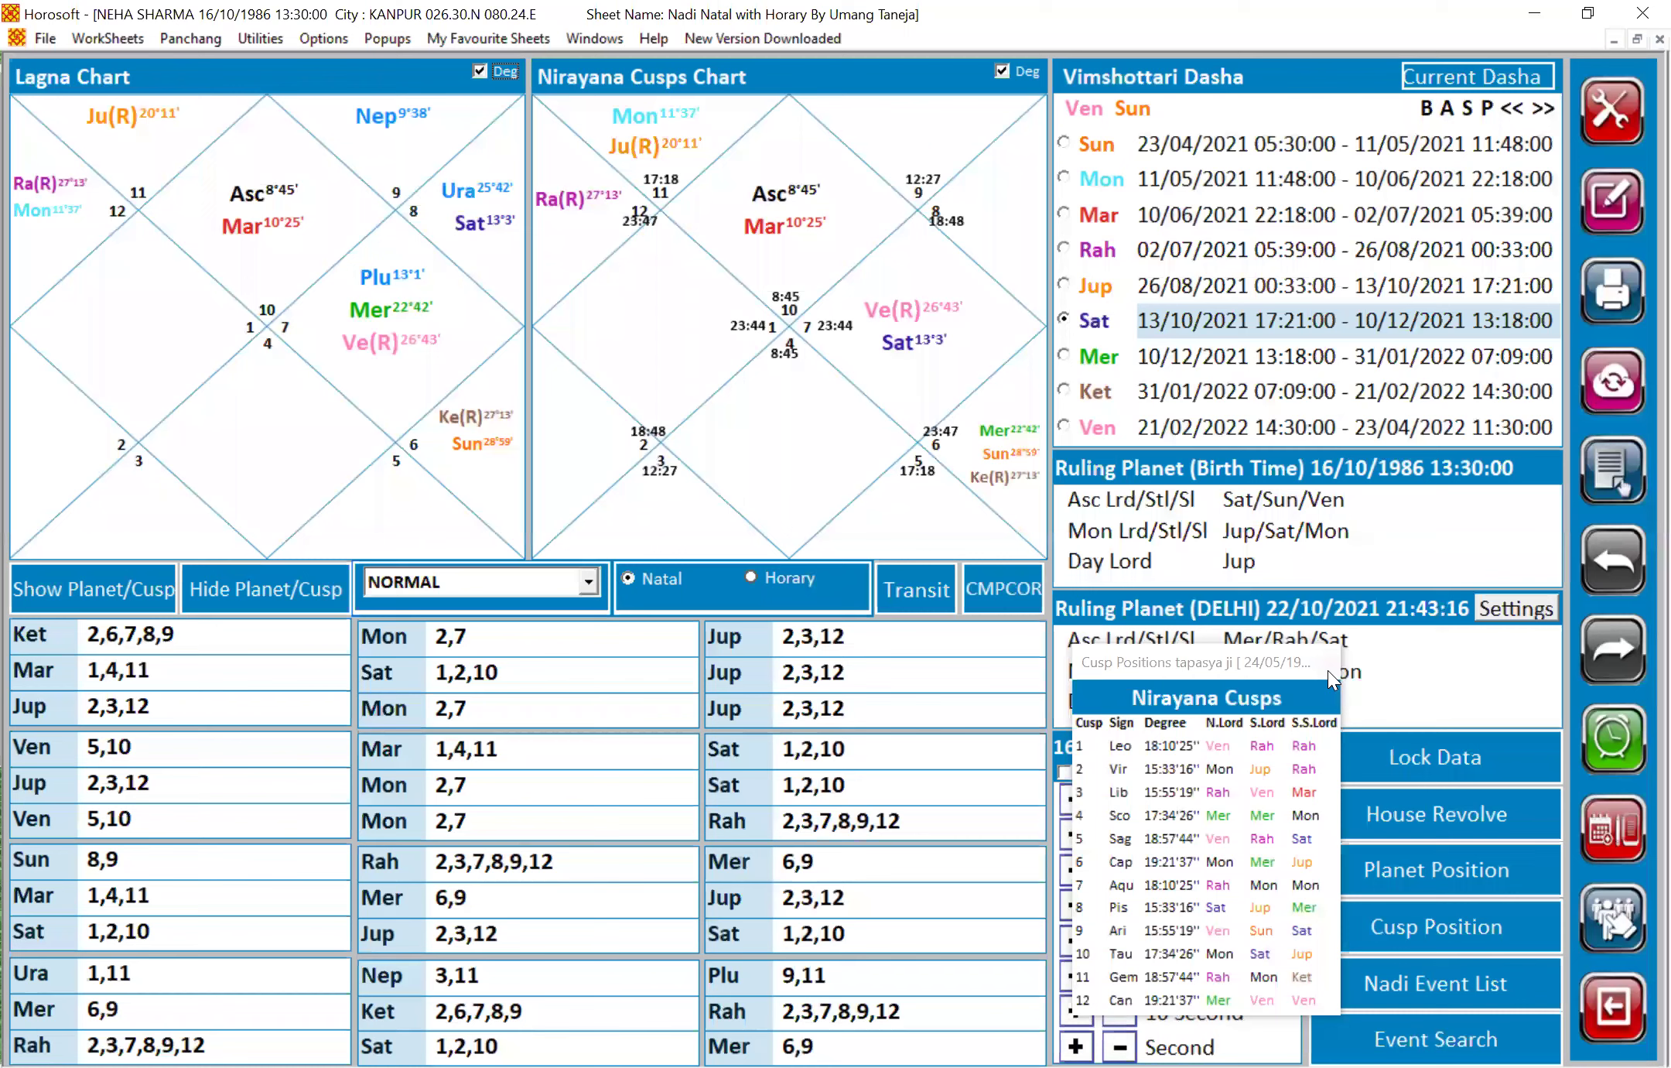
Close the outdated cusp table and reopen it for the 1986 horoscope
{"action": "left_click", "coordinate": [1432, 921]}
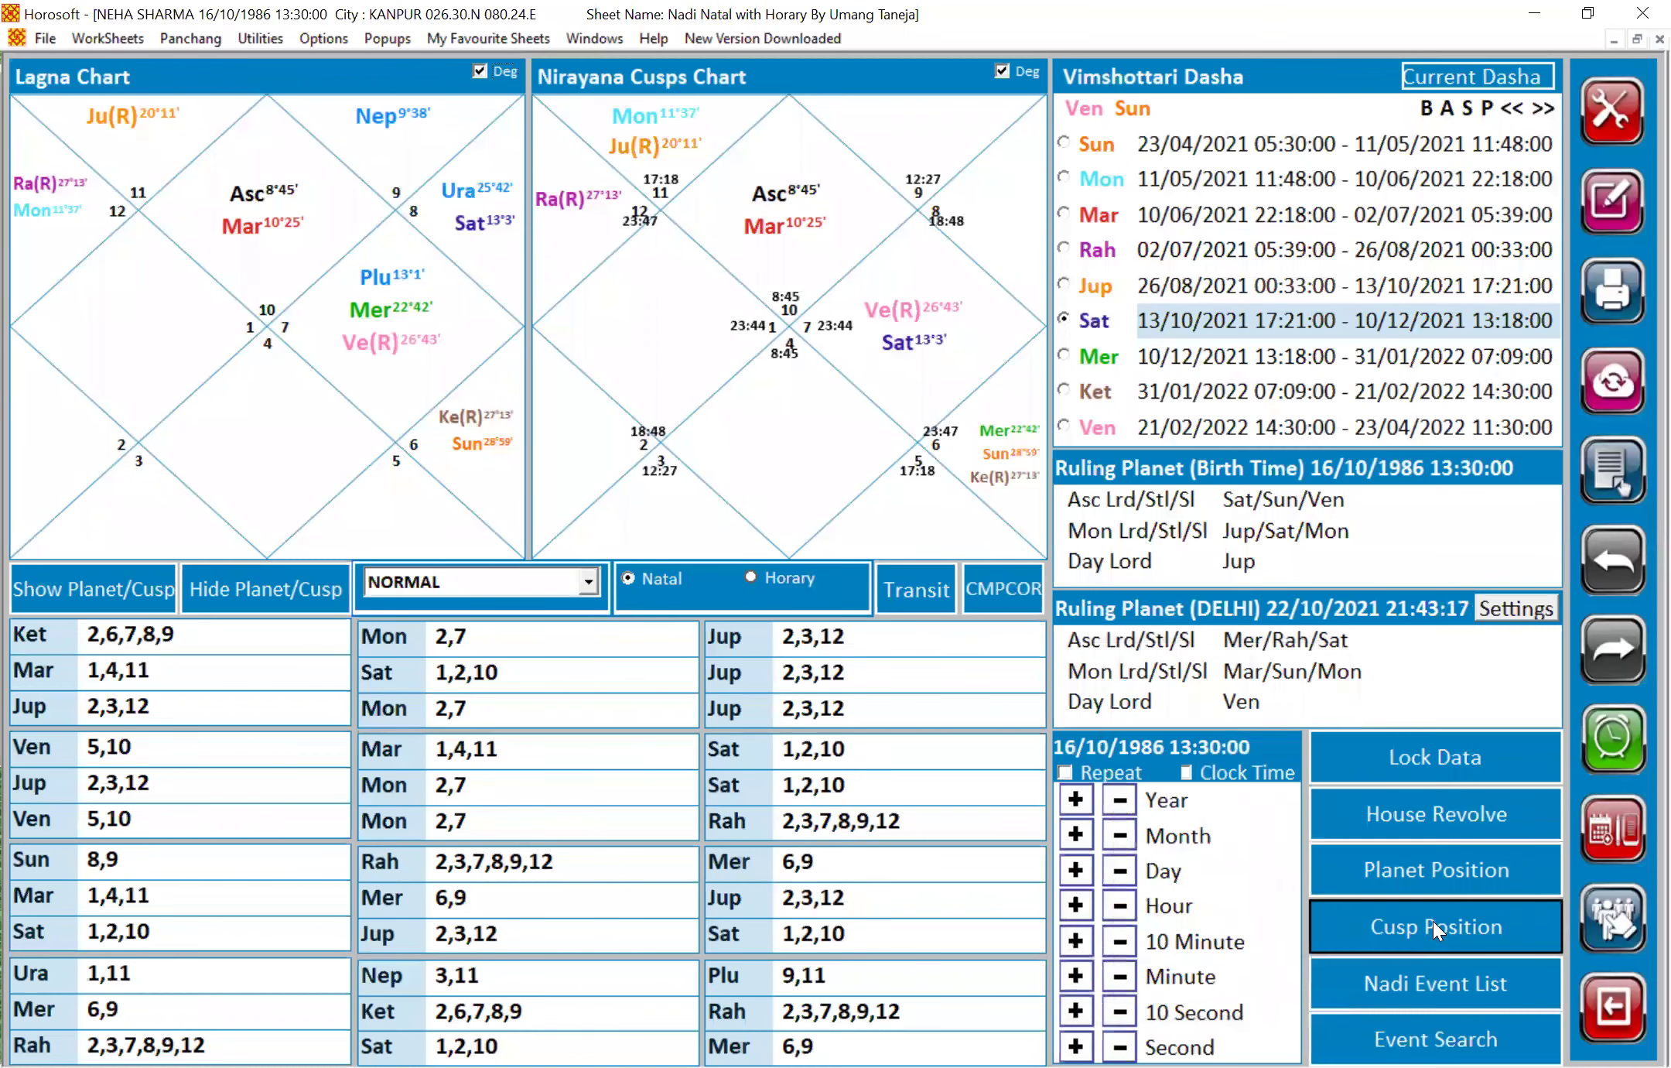
{"action": "left_click", "coordinate": [1432, 921]}
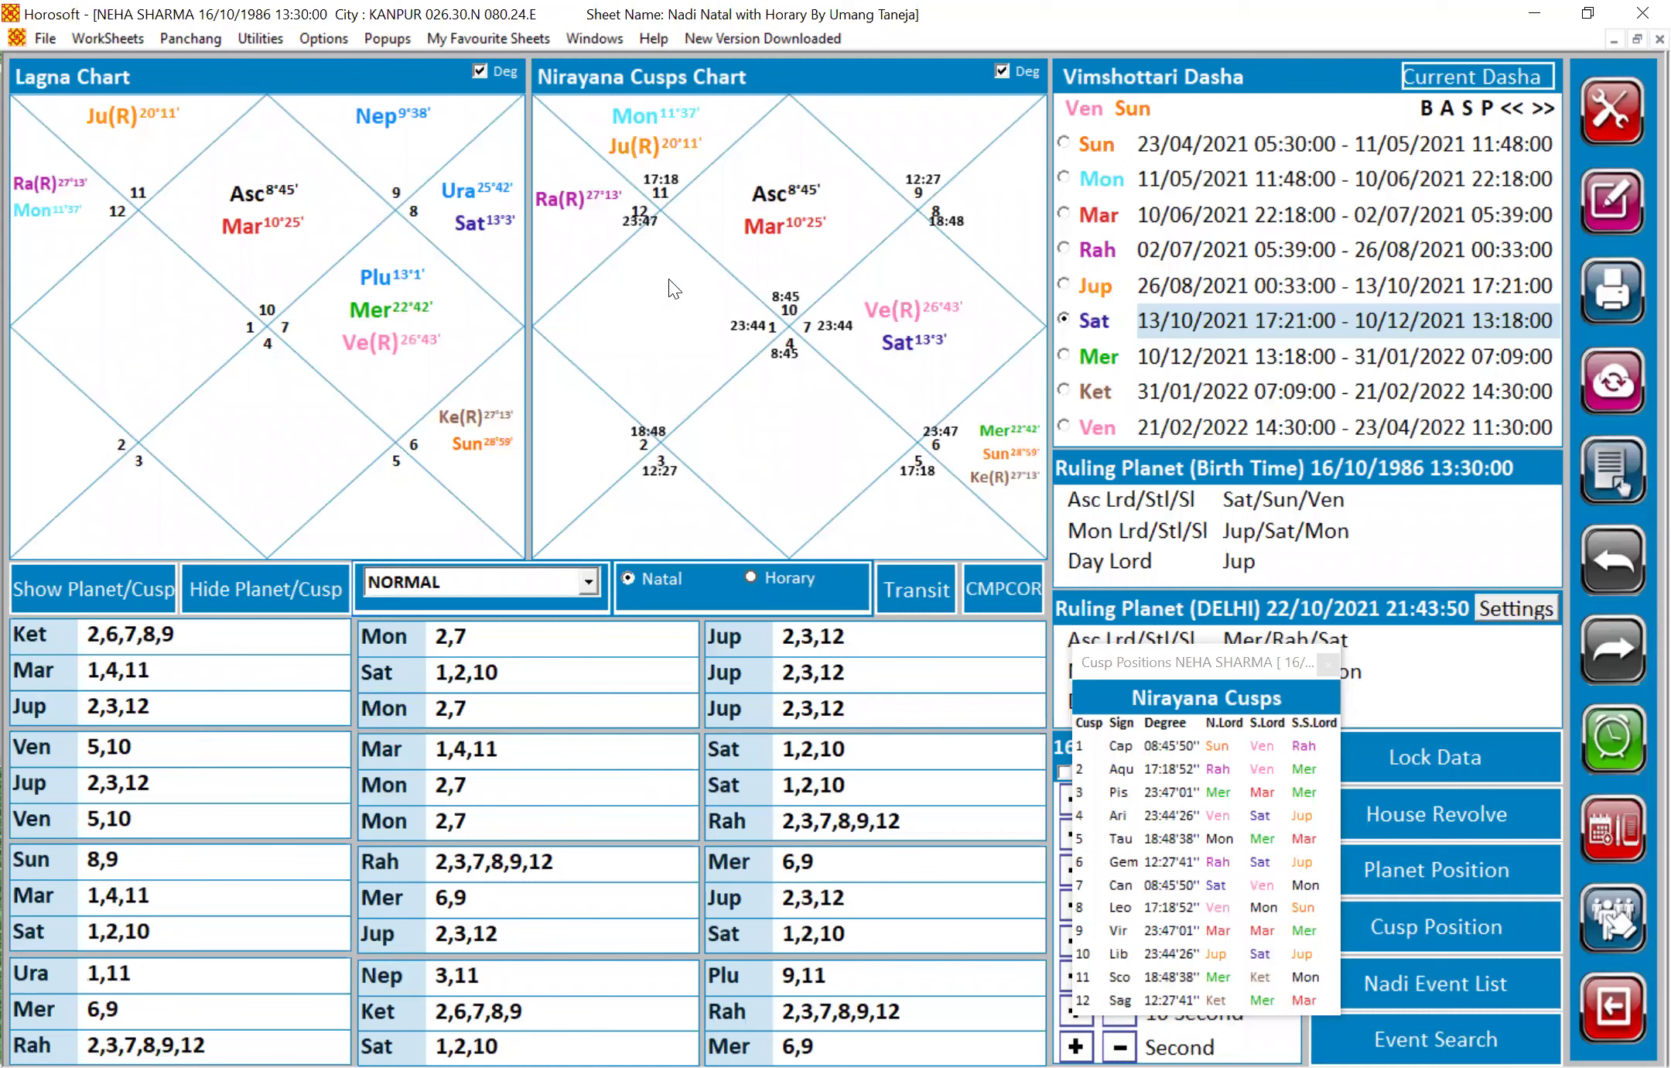
{"action": "left_click", "coordinate": [616, 220]}
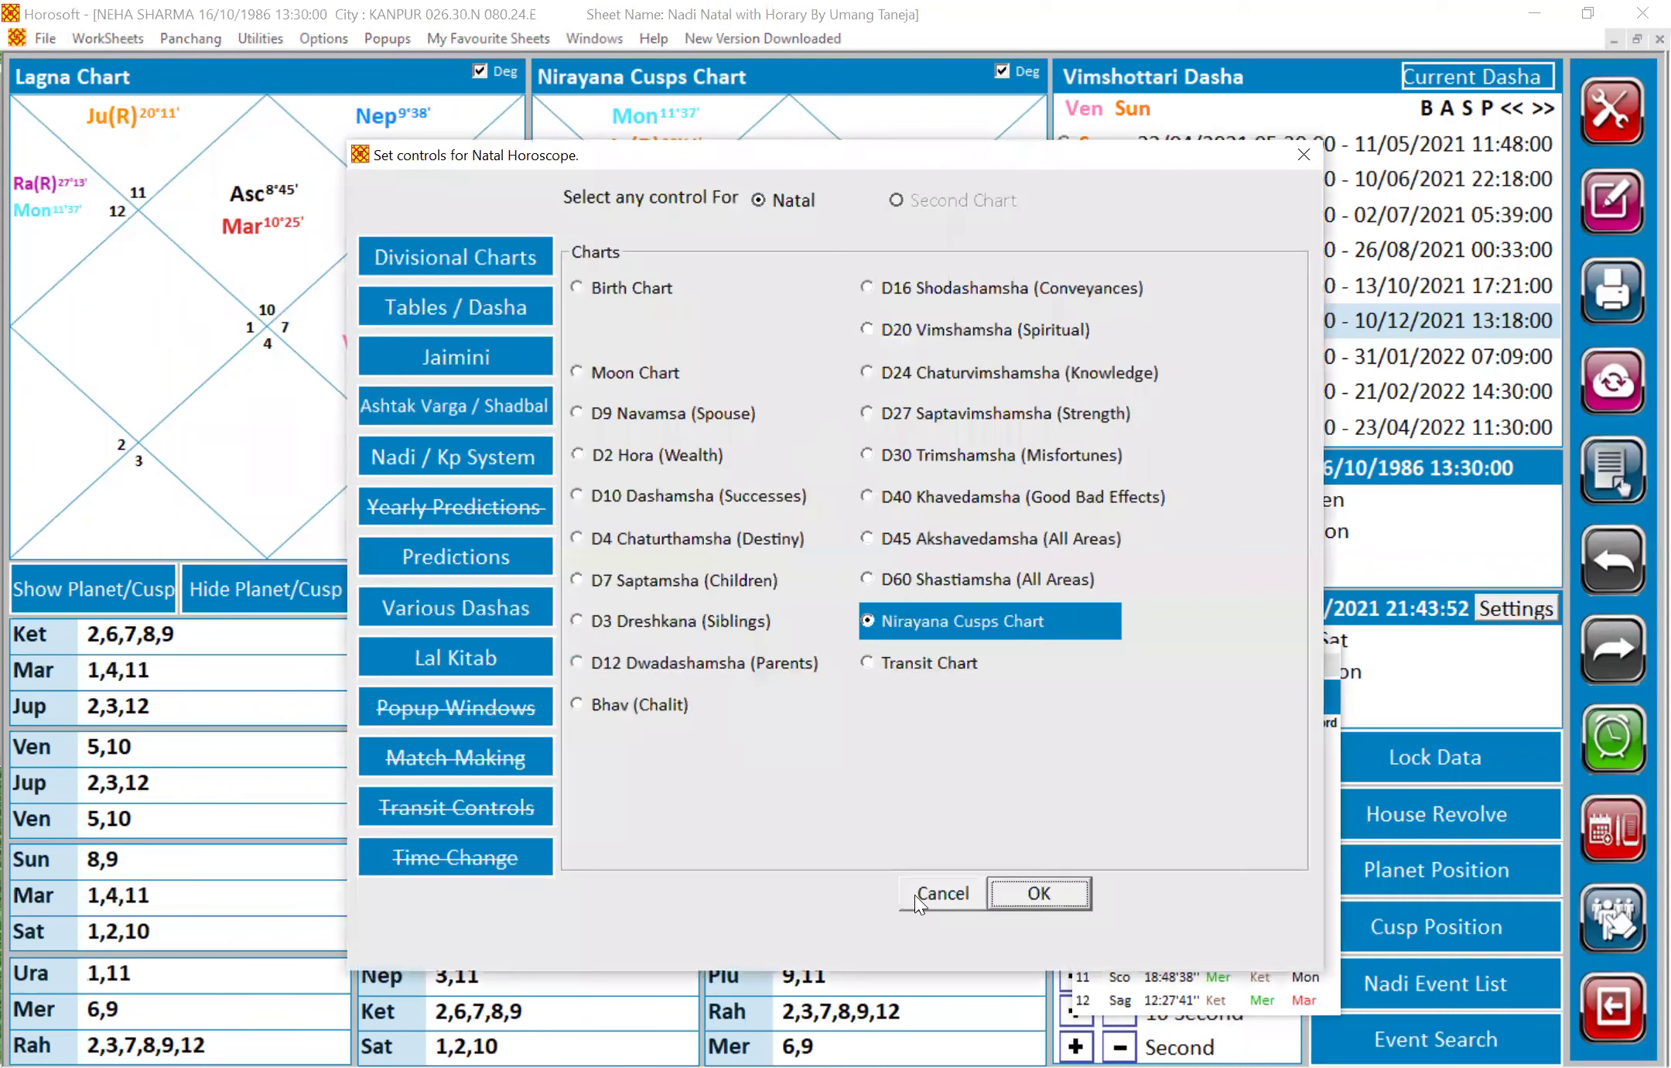
{"action": "left_click", "coordinate": [938, 896]}
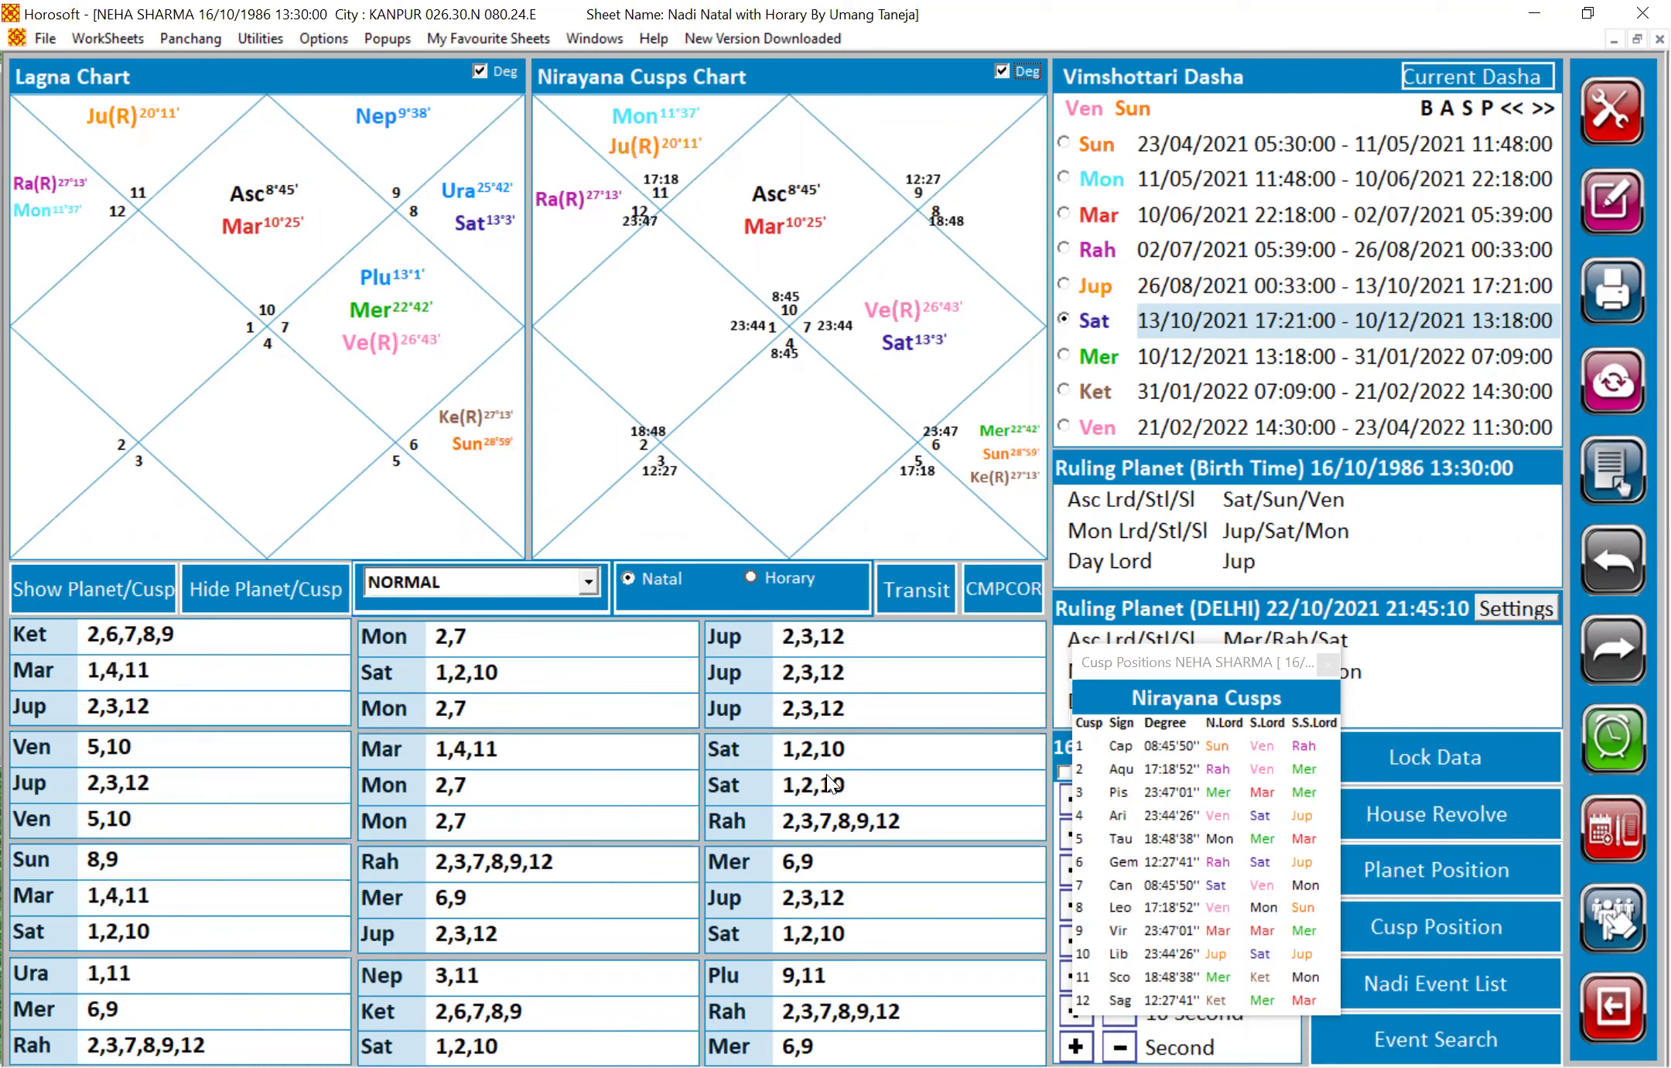
{"action": "left_click", "coordinate": [35, 34]}
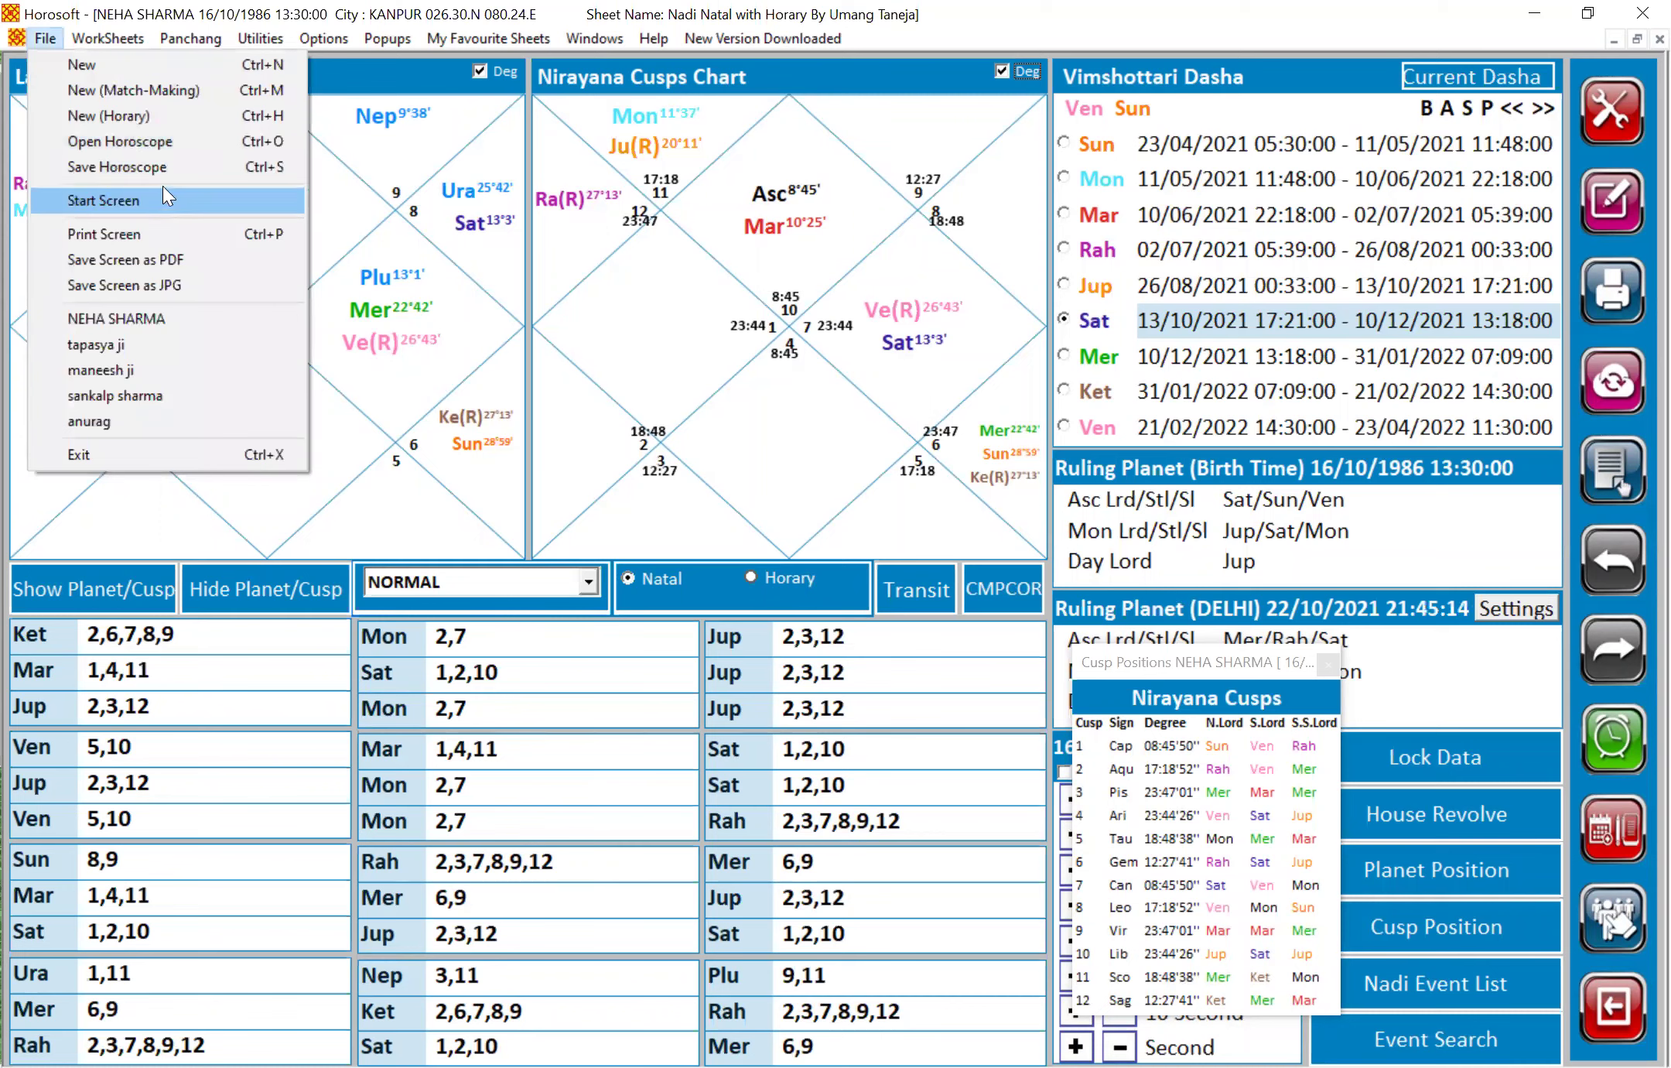
{"action": "left_click", "coordinate": [175, 143]}
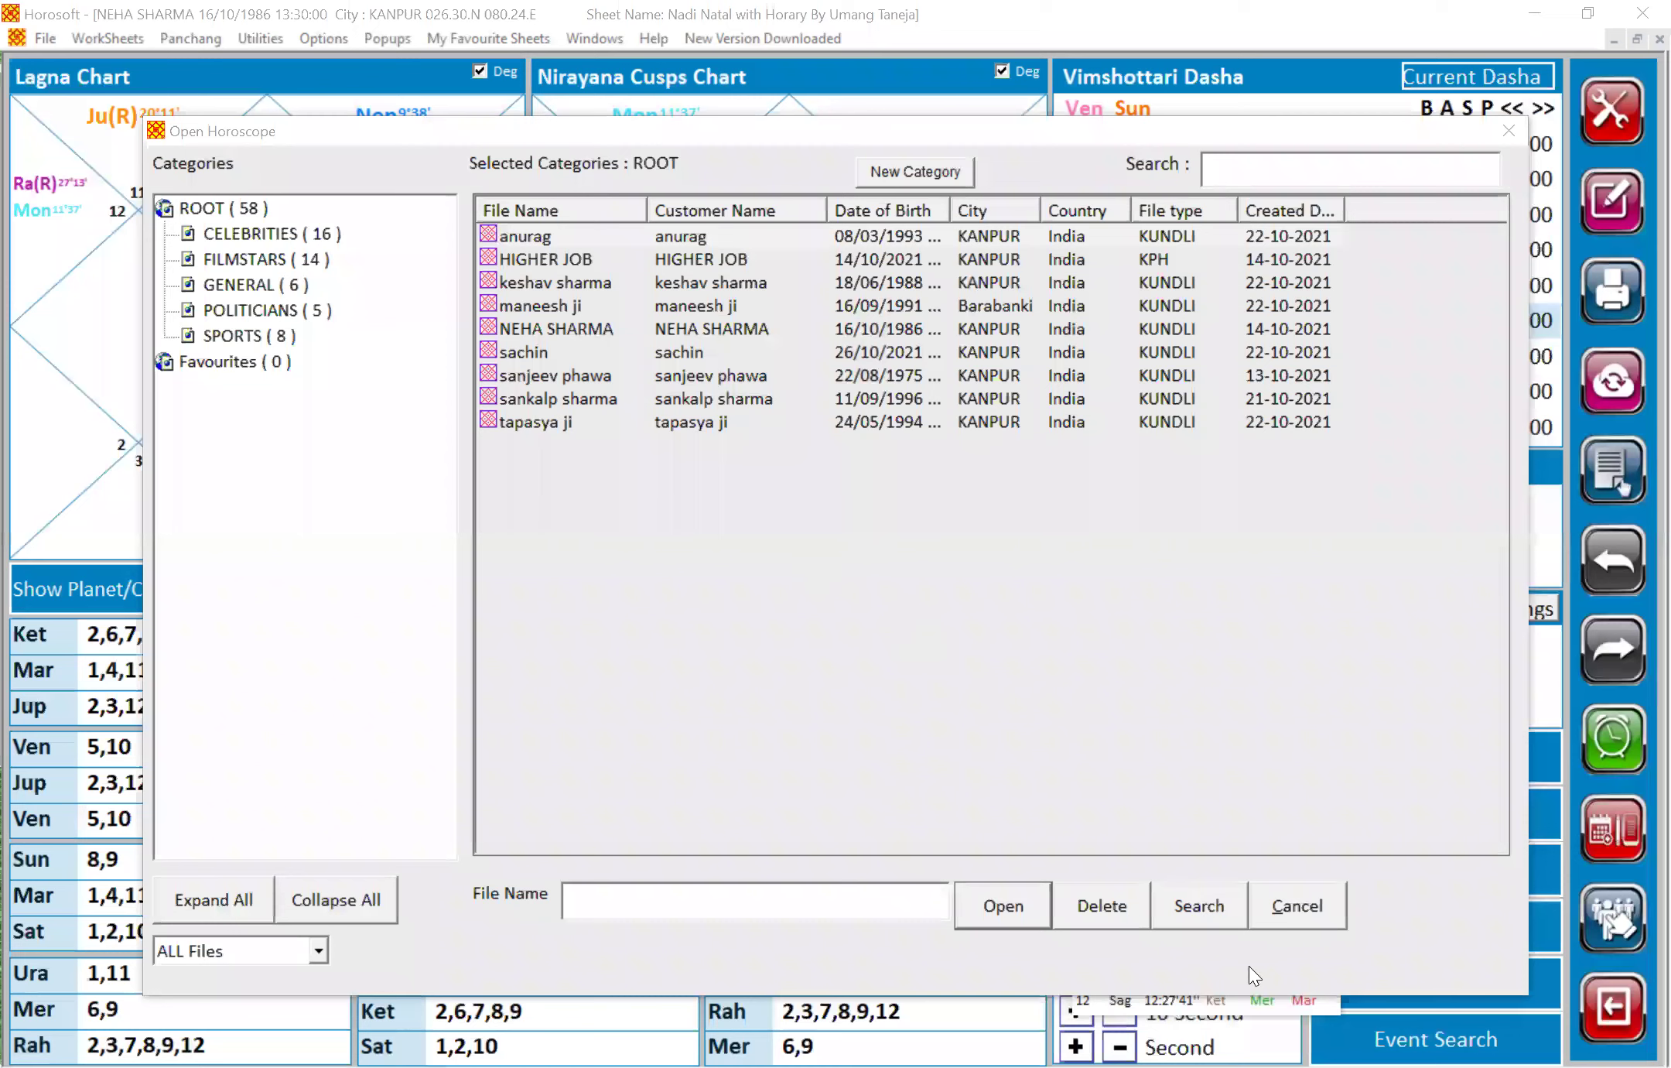
{"action": "left_click", "coordinate": [1306, 897]}
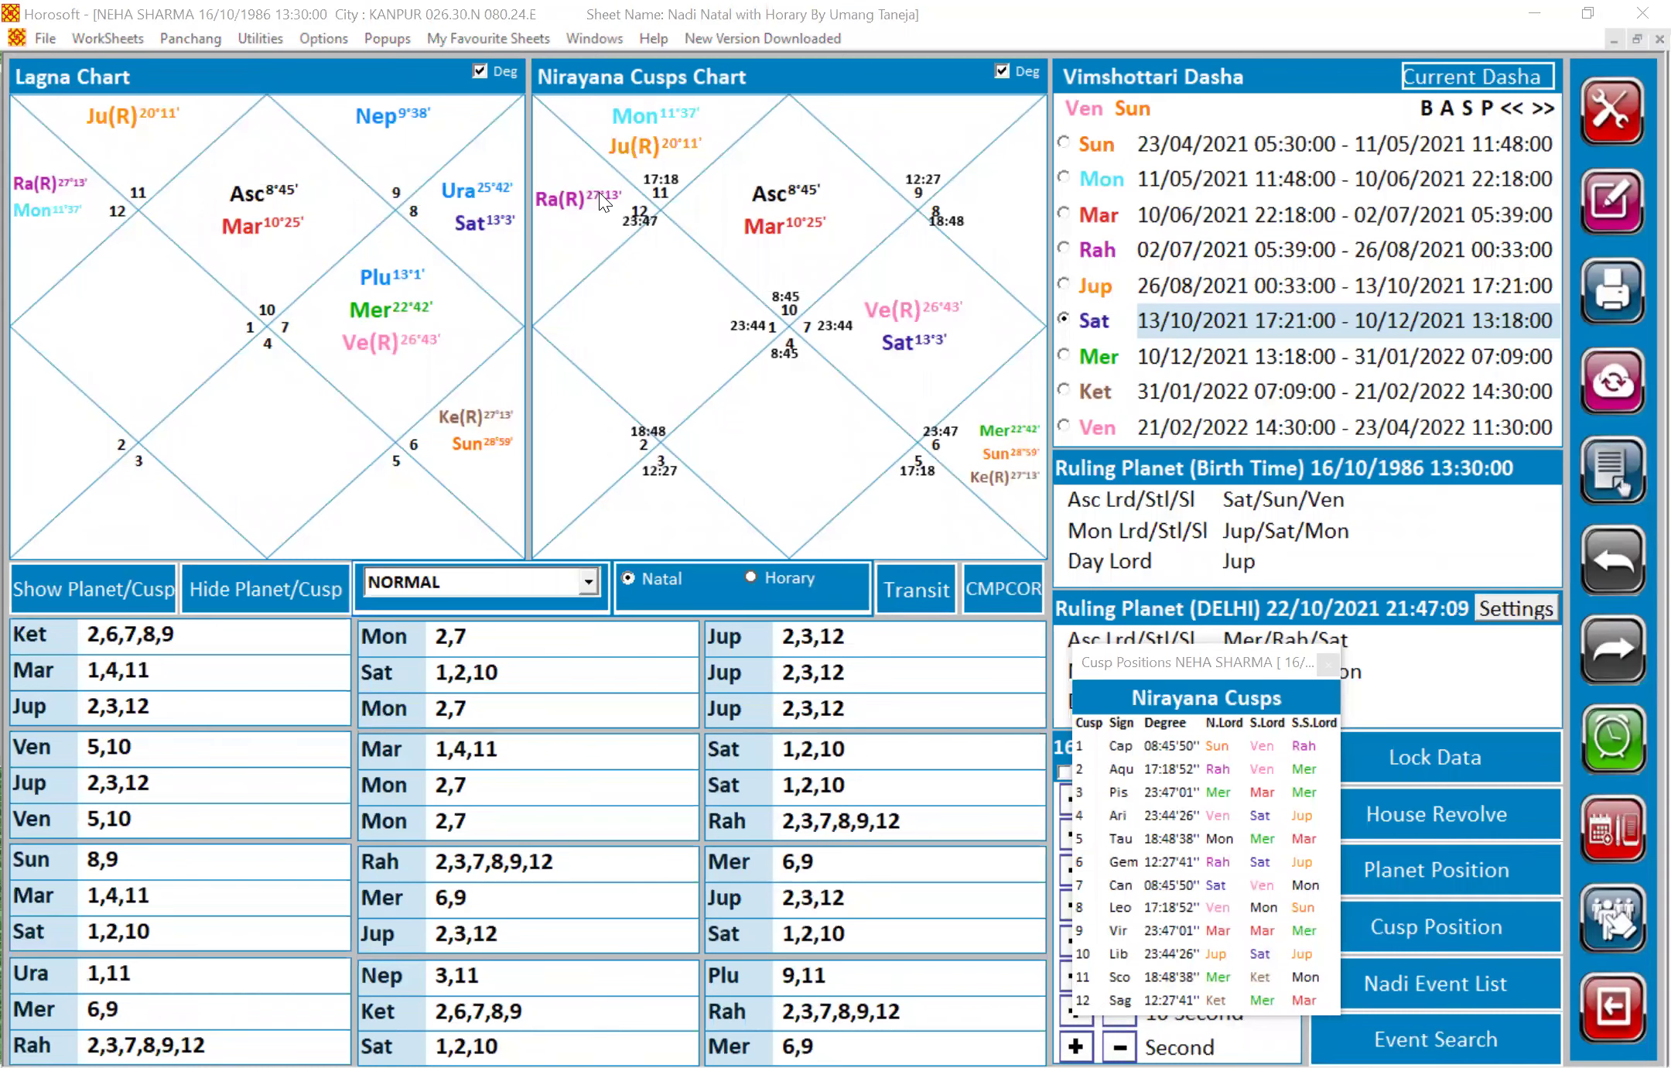
Dismiss the cusp table and open the saved-horoscope list via File > Open Horoscope
{"action": "mouse_move", "coordinate": [888, 355]}
{"action": "left_click", "coordinate": [1327, 663]}
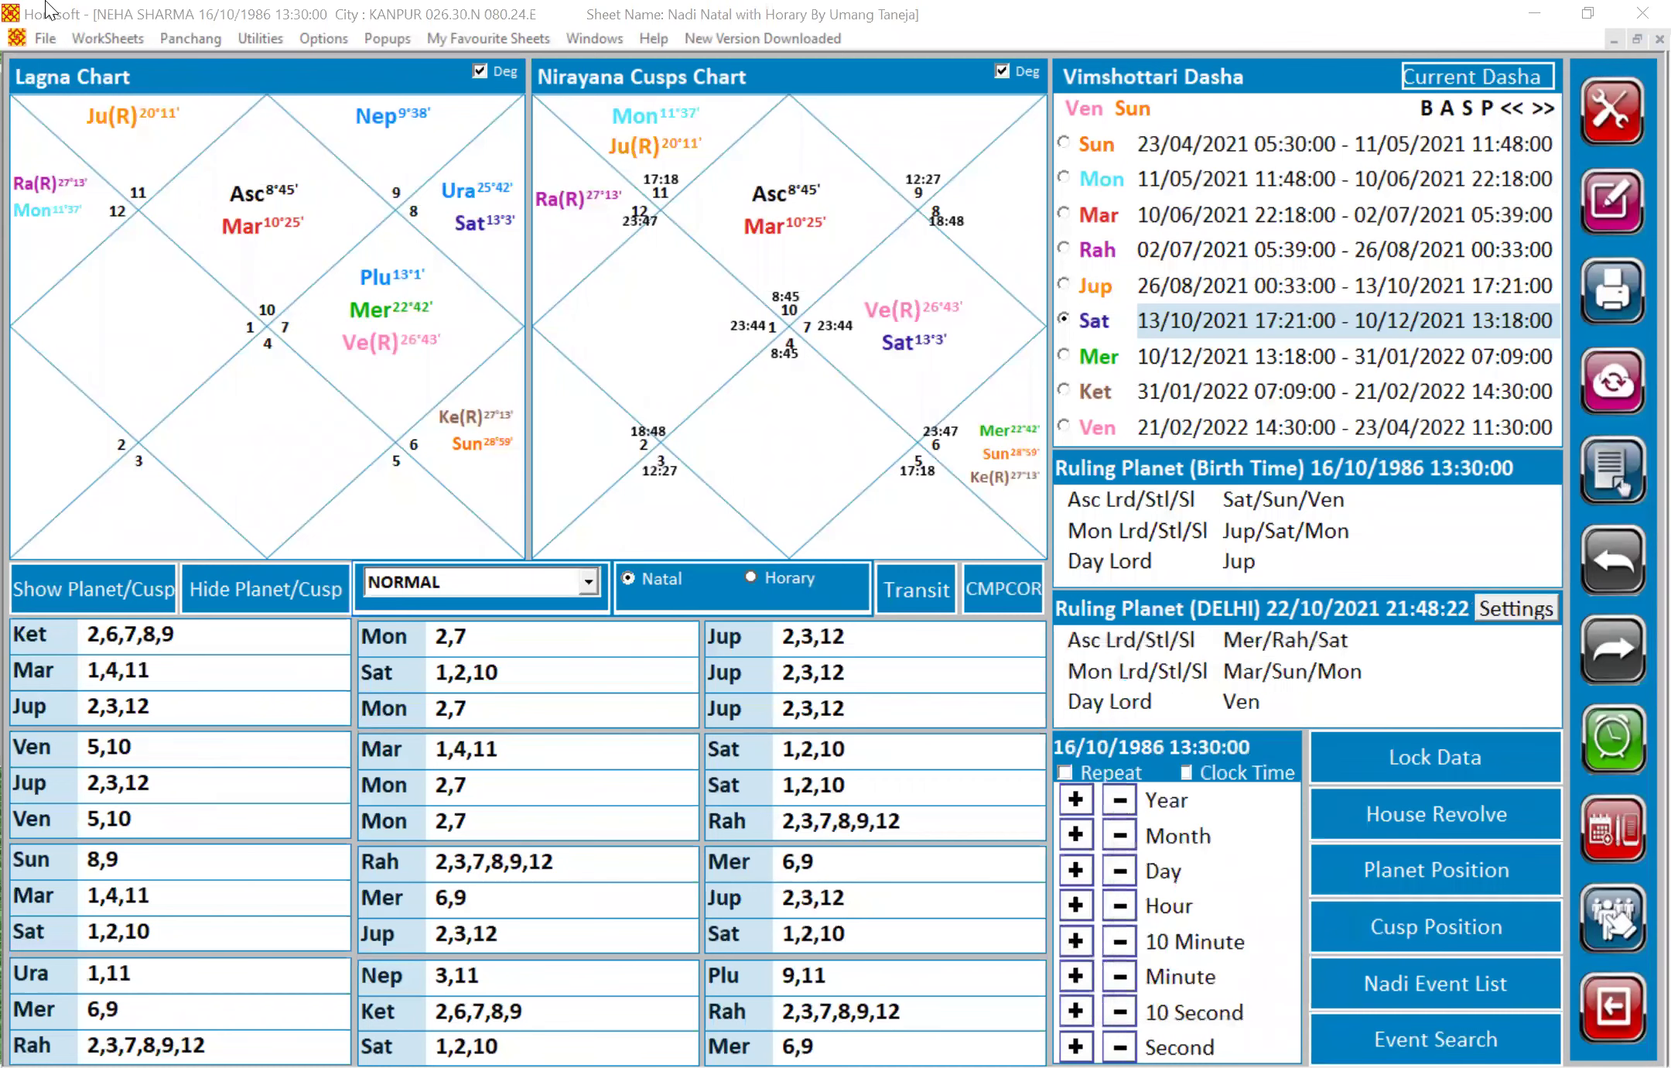
{"action": "left_click", "coordinate": [50, 43]}
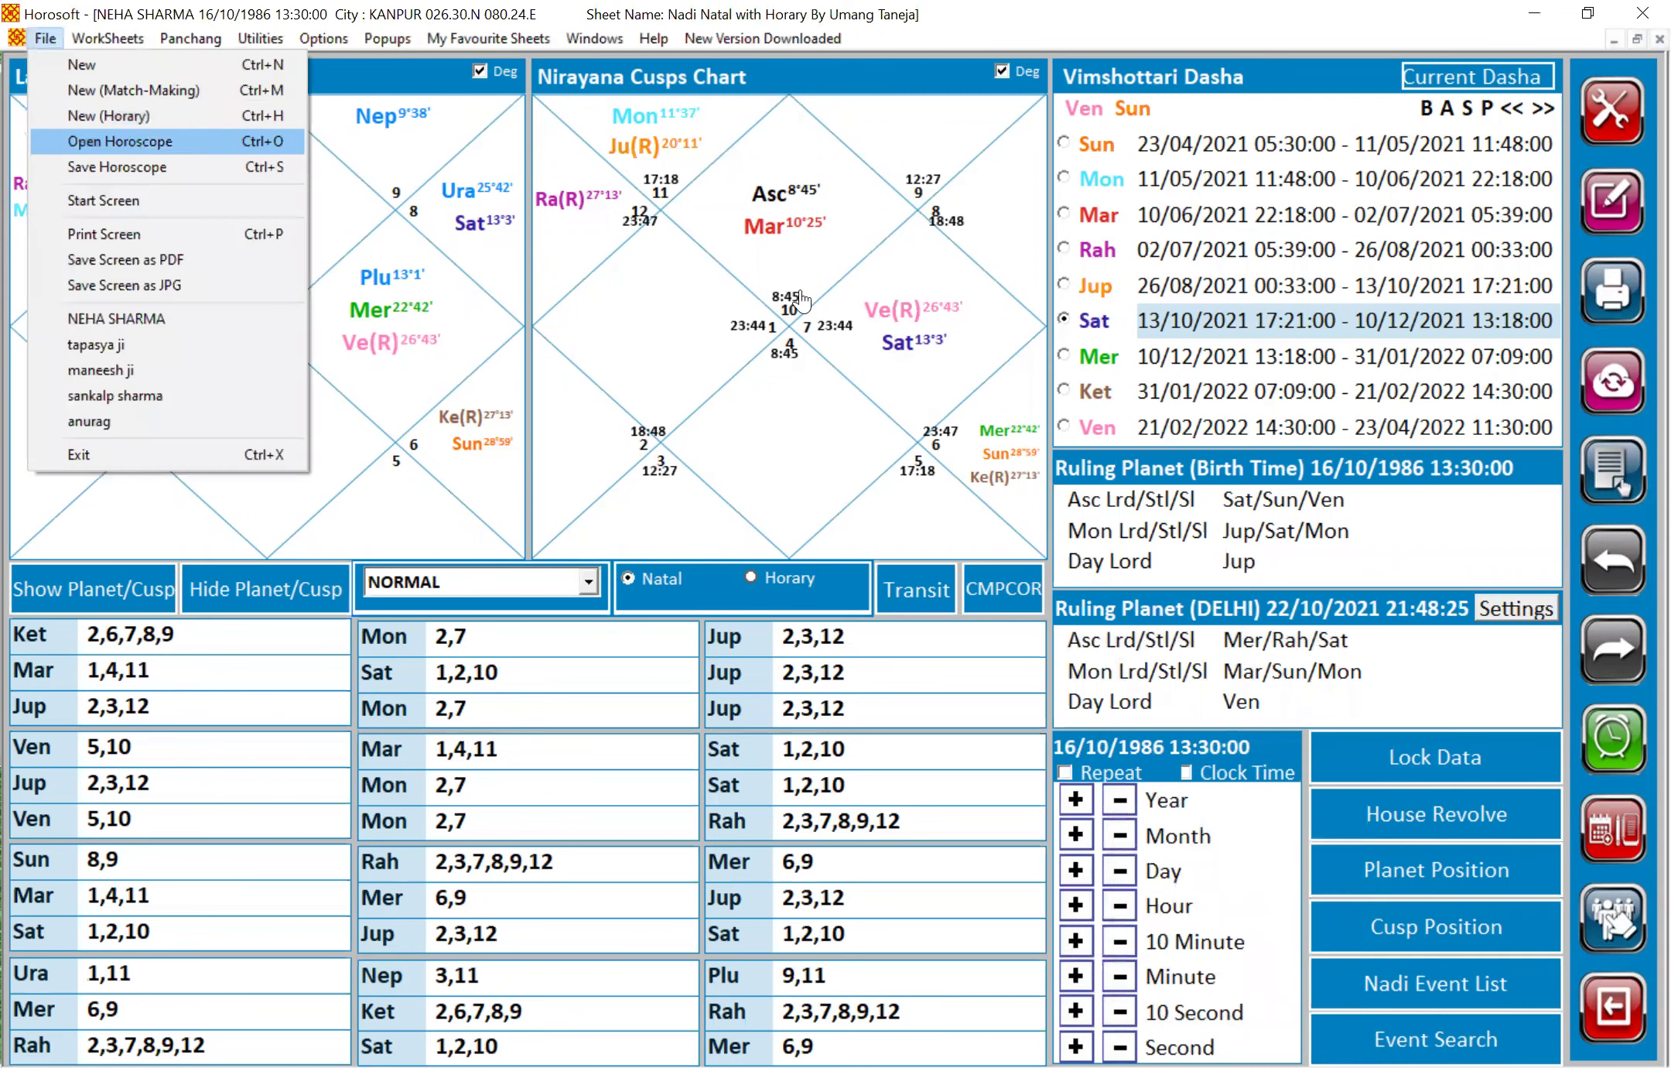
{"action": "left_click", "coordinate": [127, 136]}
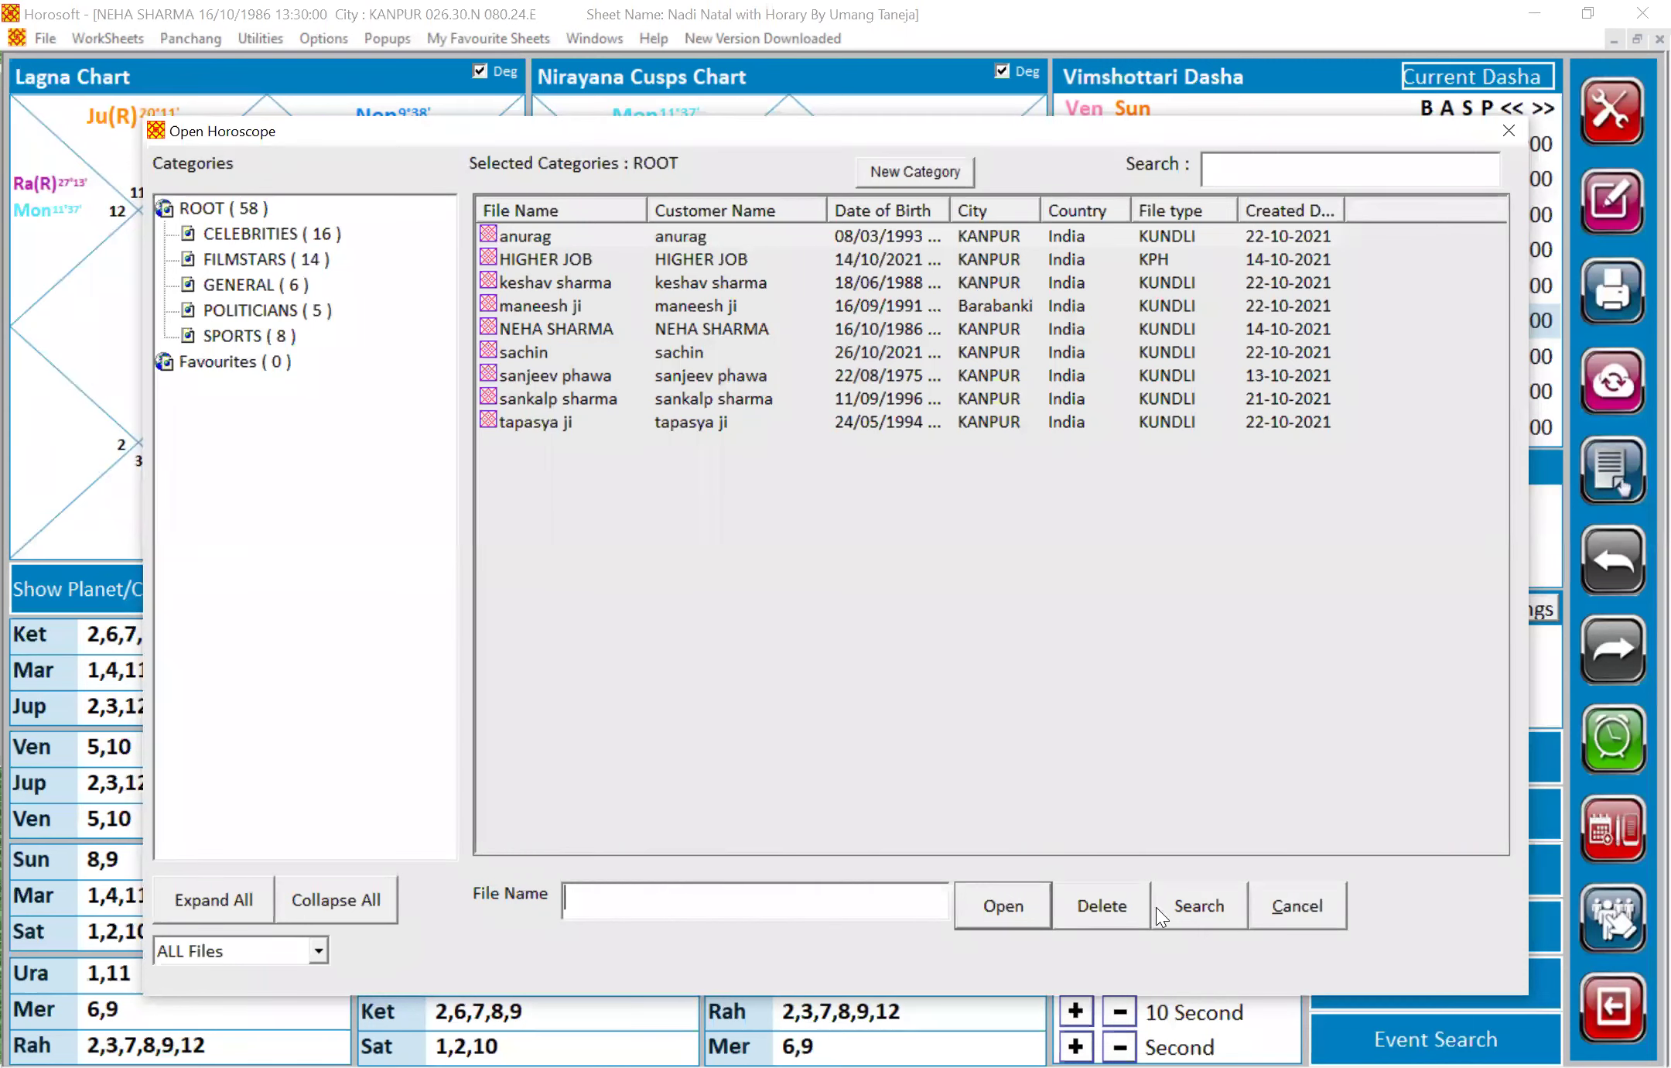
Cancel deleting the first saved horoscope and close the saved-horoscope list without opening one
{"action": "left_click", "coordinate": [1110, 925]}
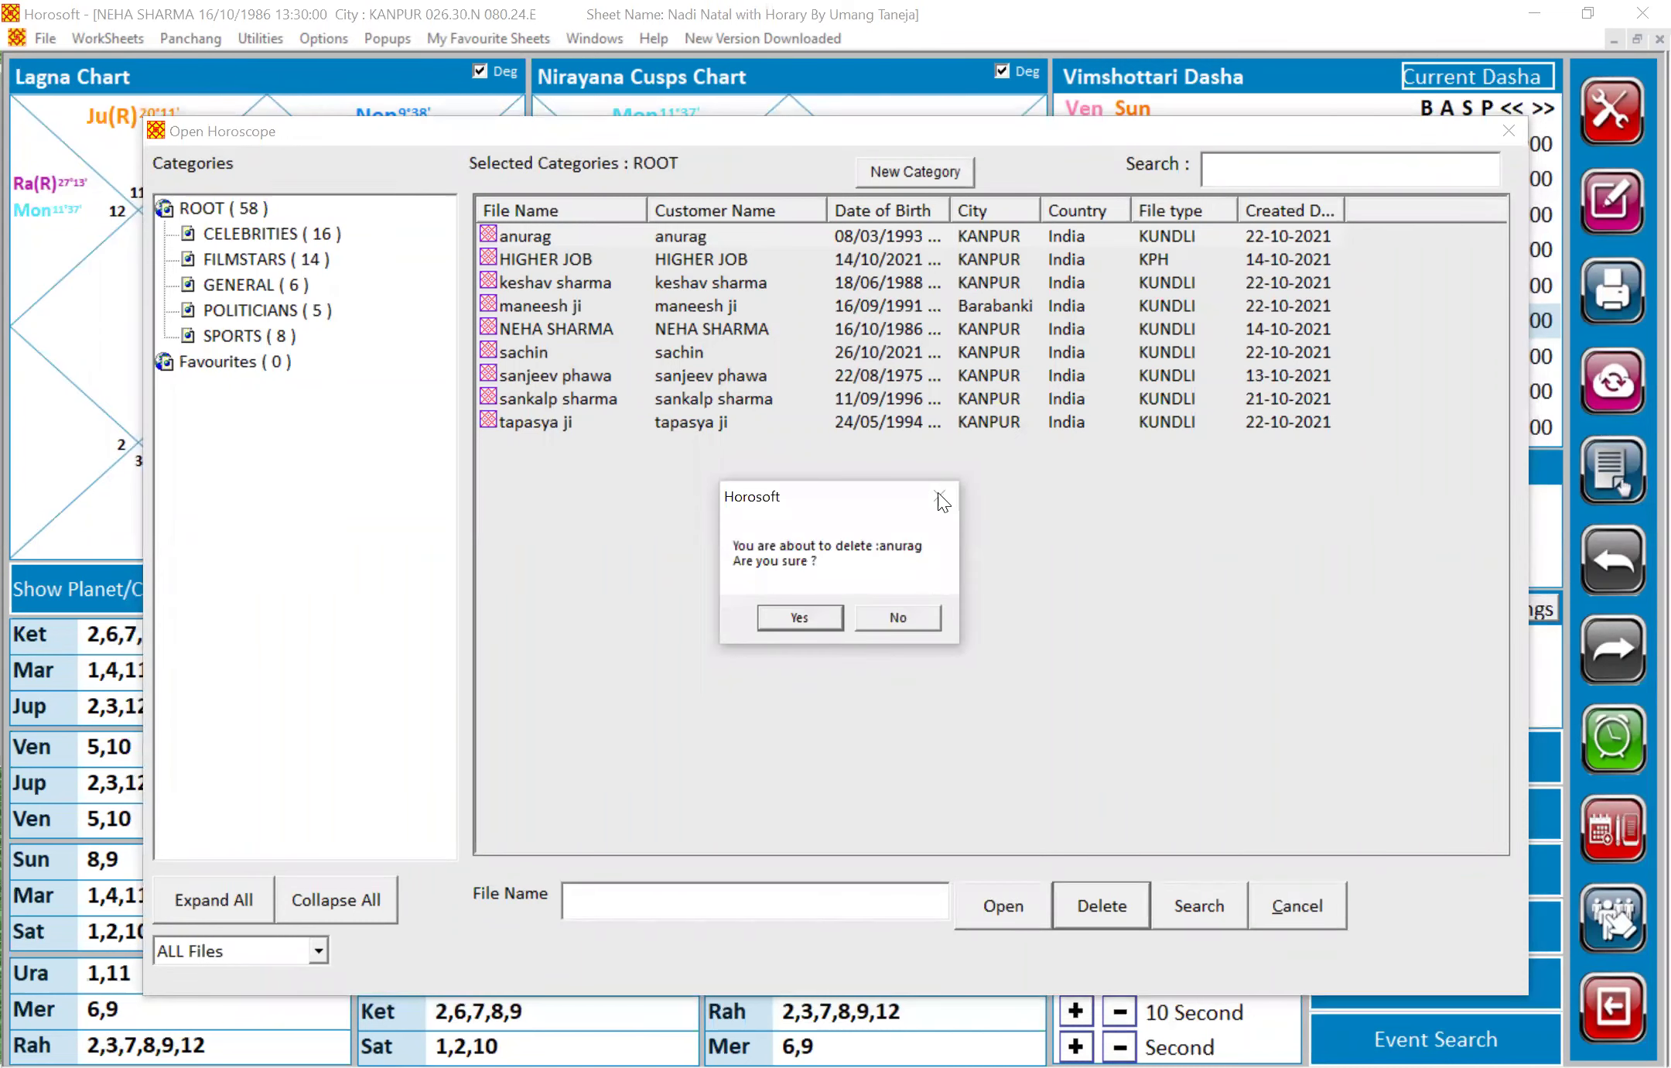
{"action": "left_click", "coordinate": [920, 616]}
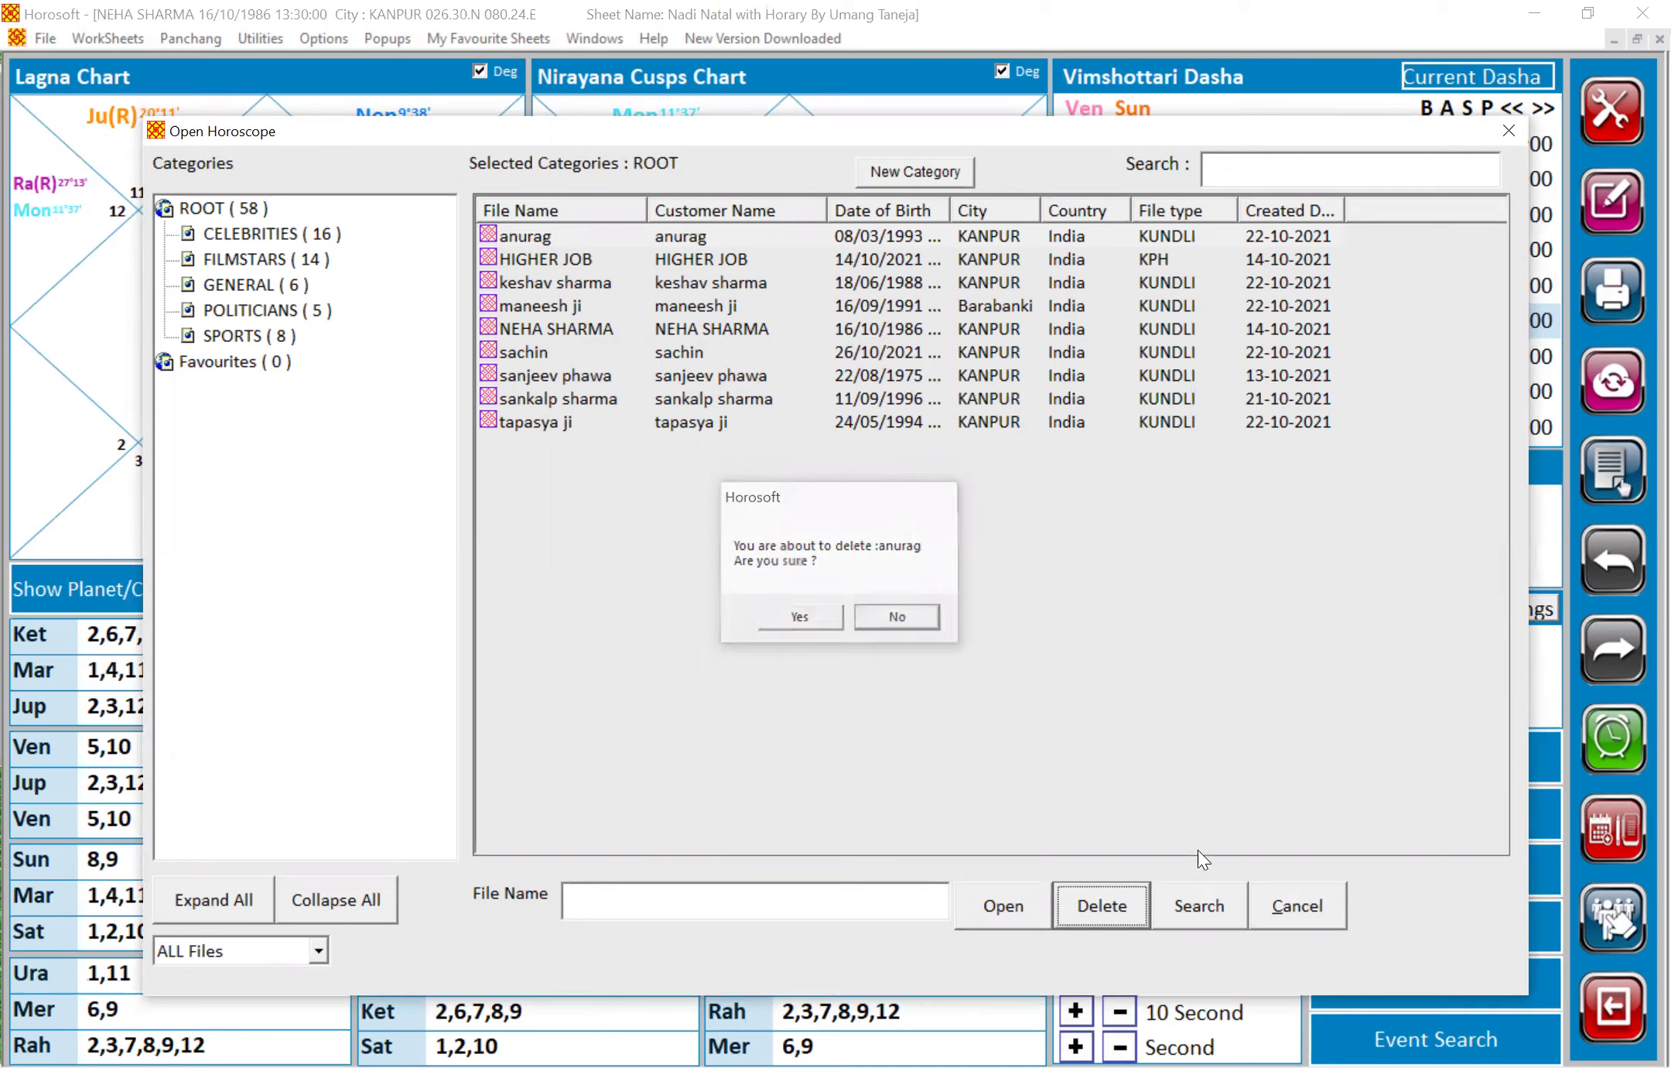
{"action": "left_click", "coordinate": [1308, 905]}
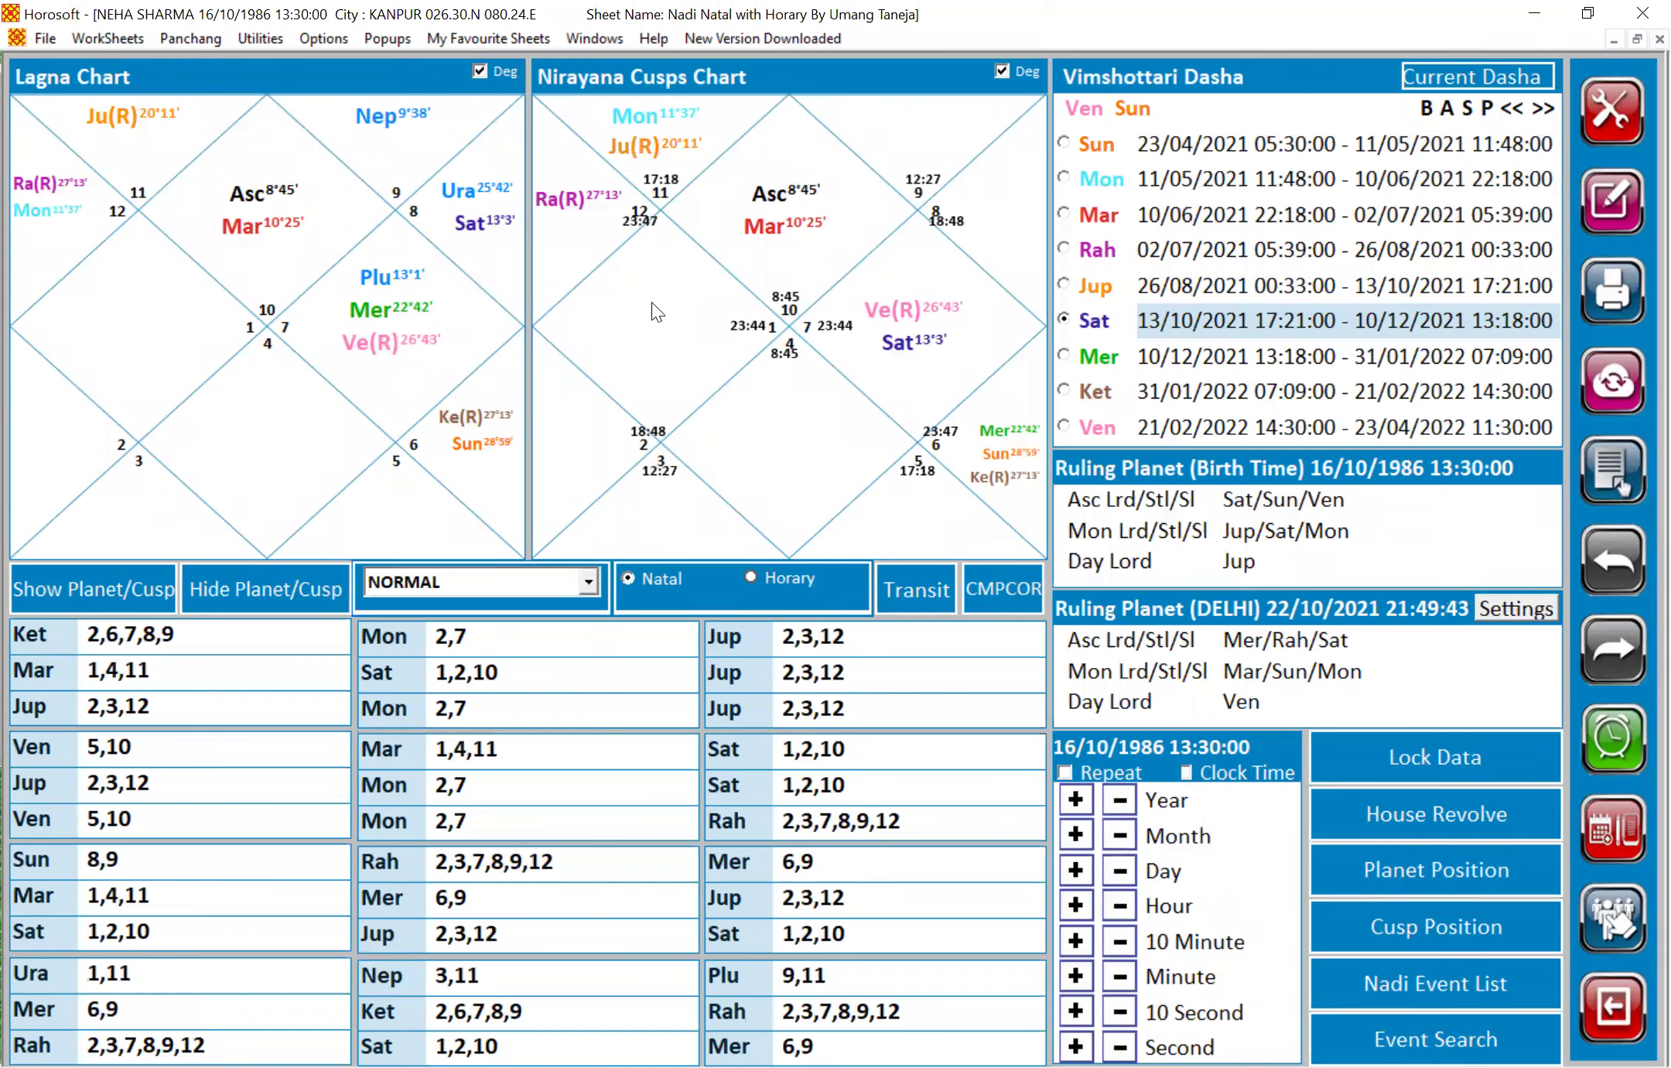
Load the 08/03/1993 Kanpur horoscope from the File > Open Horoscope list
{"action": "left_click", "coordinate": [36, 47]}
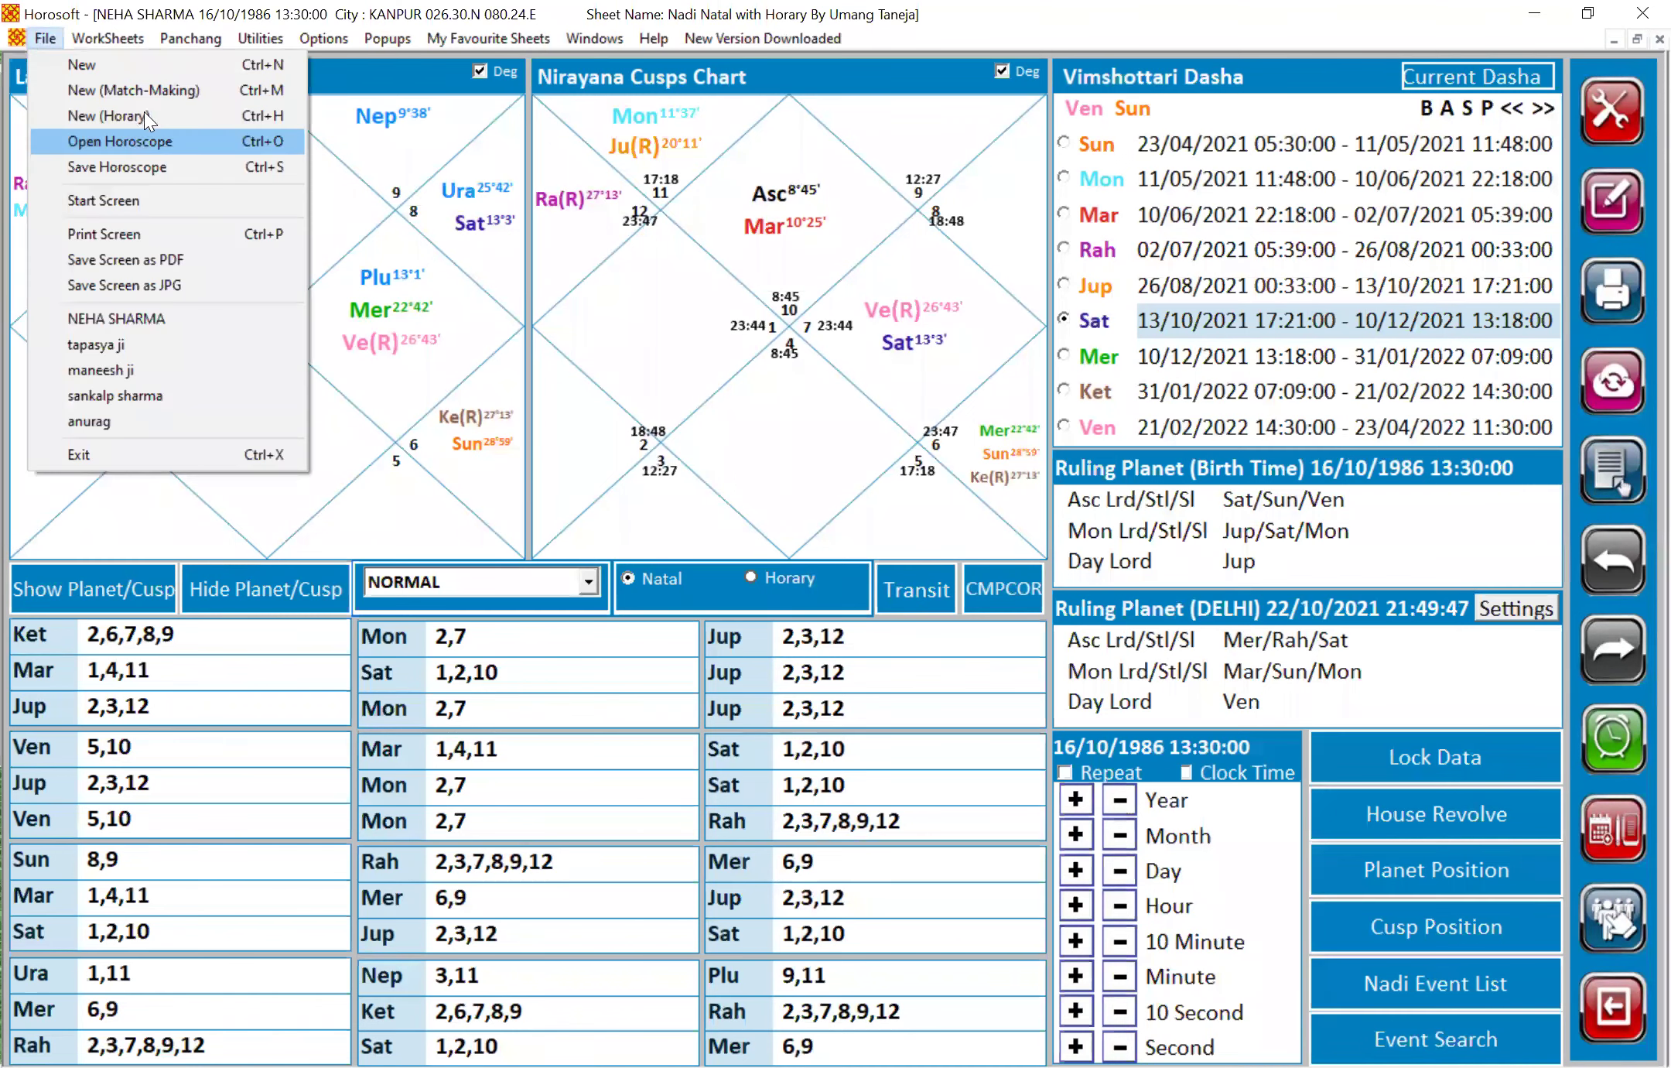
{"action": "left_click", "coordinate": [131, 142]}
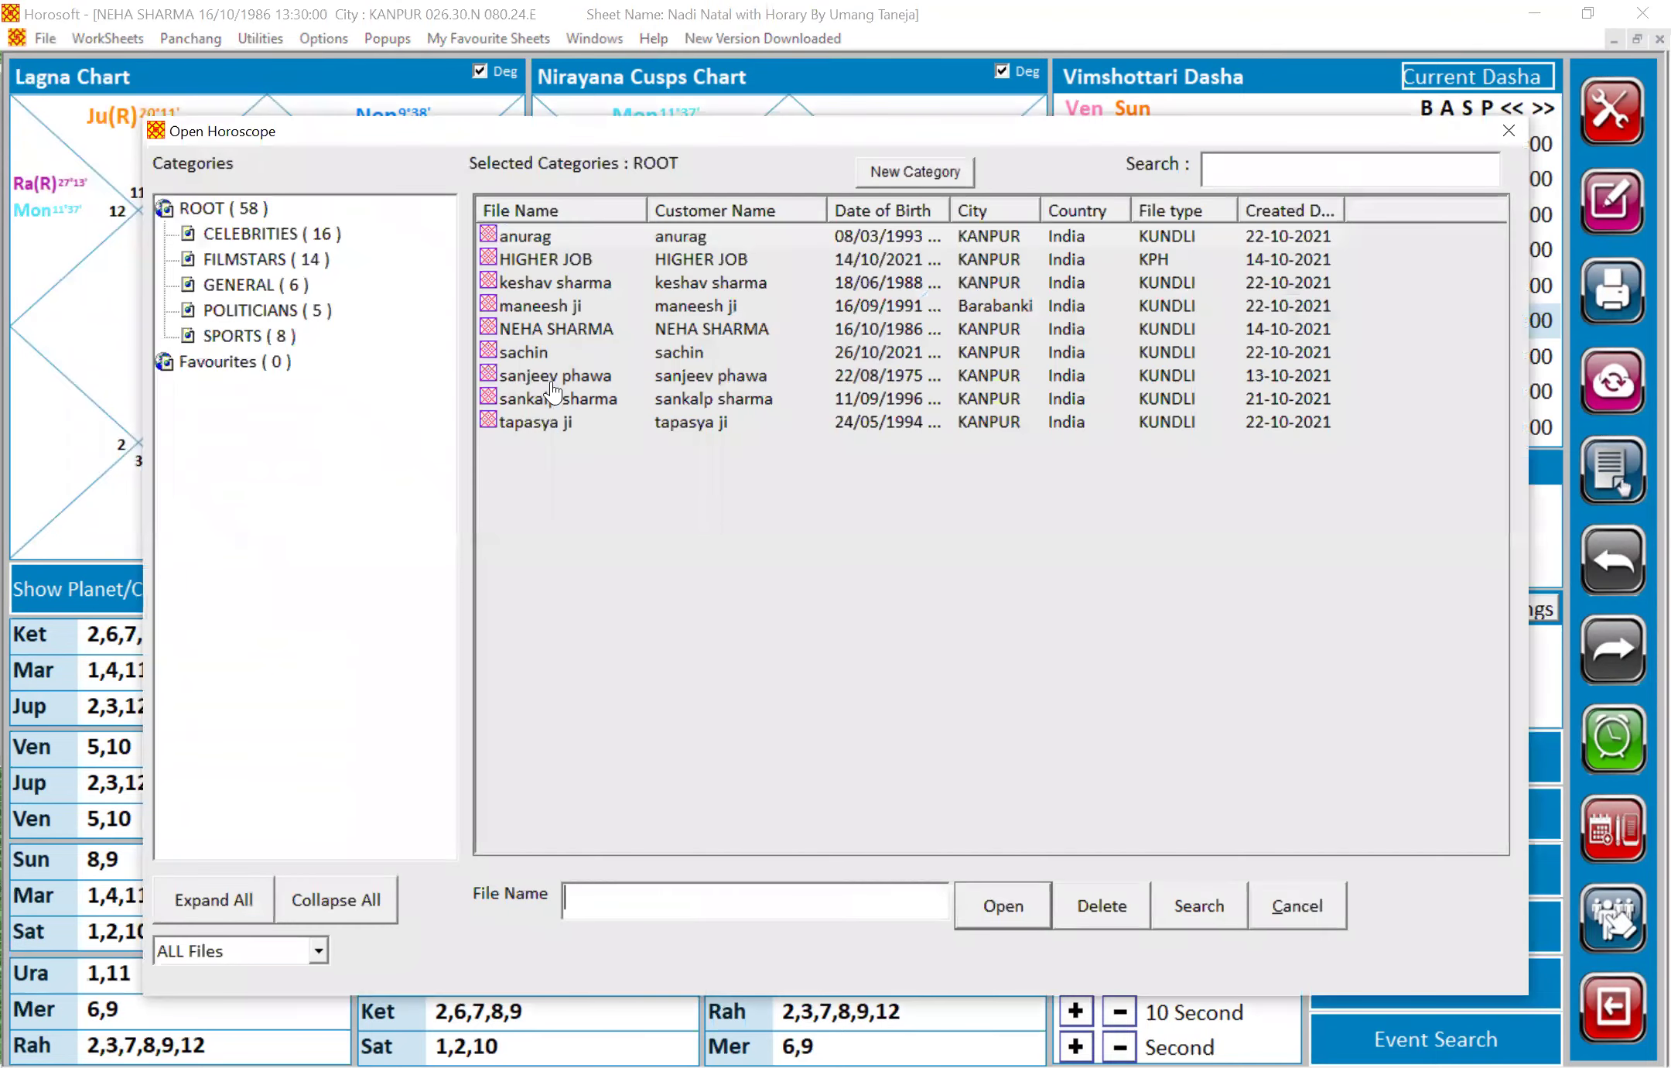
{"action": "double_click", "coordinate": [540, 246]}
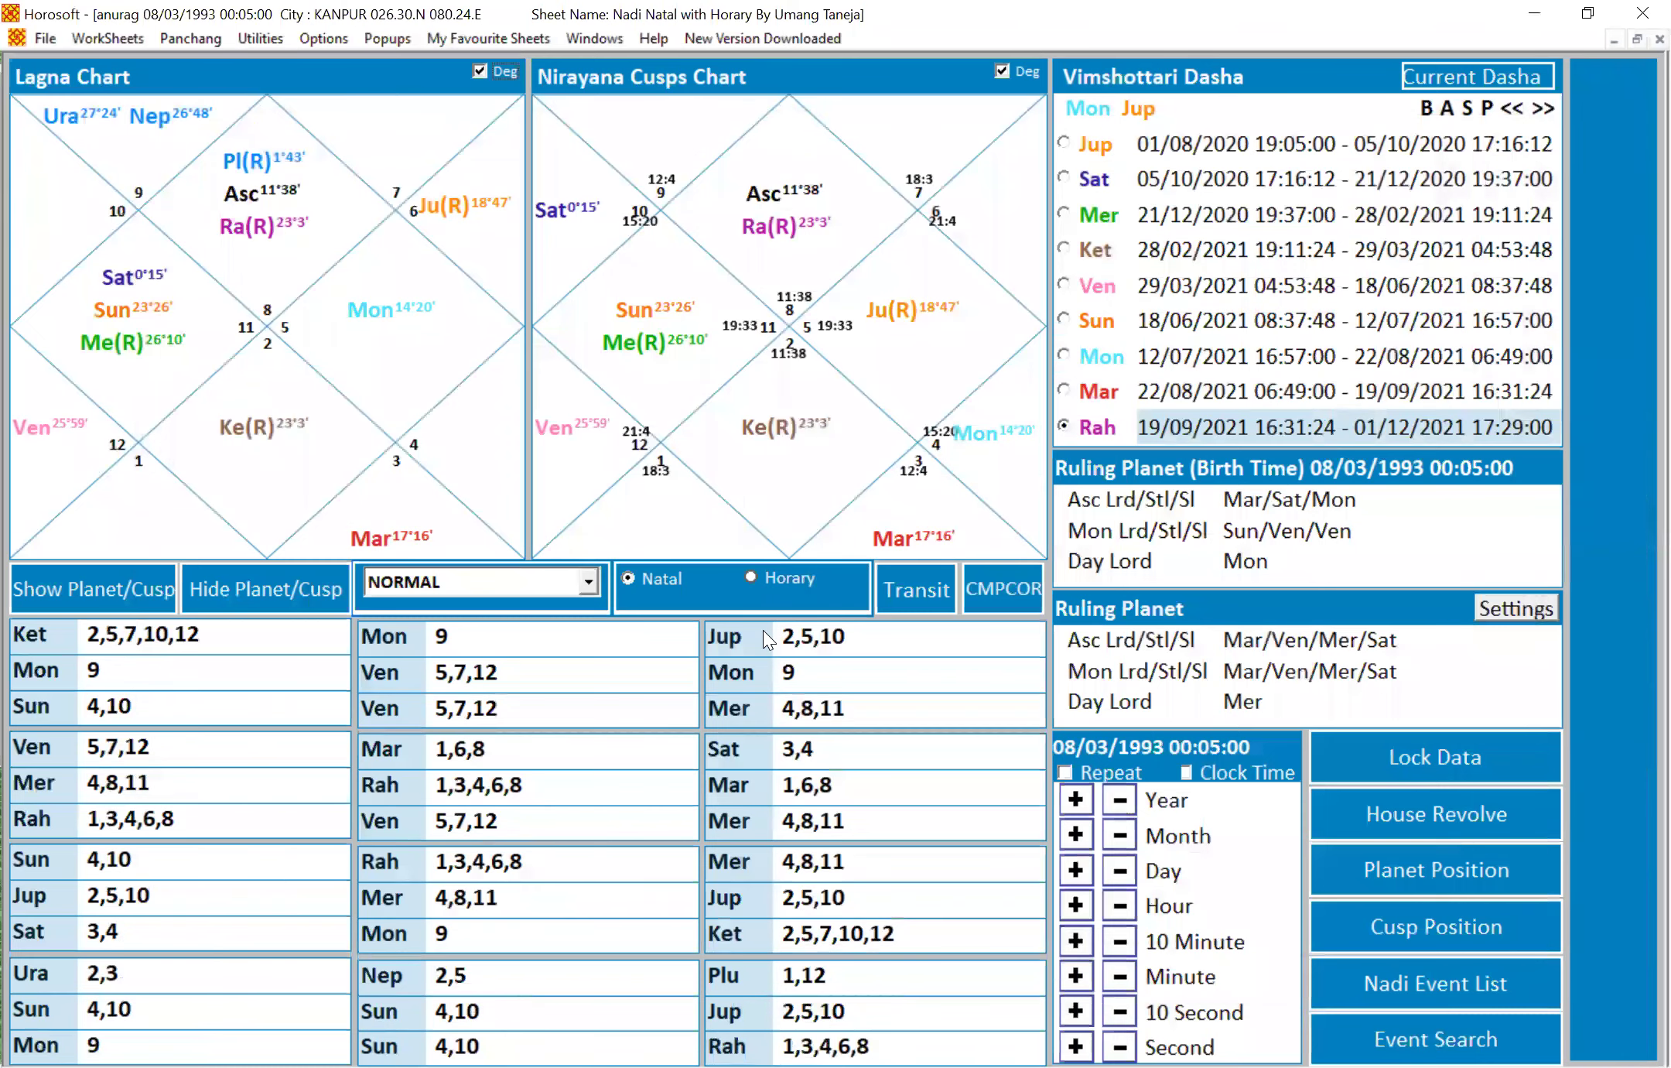